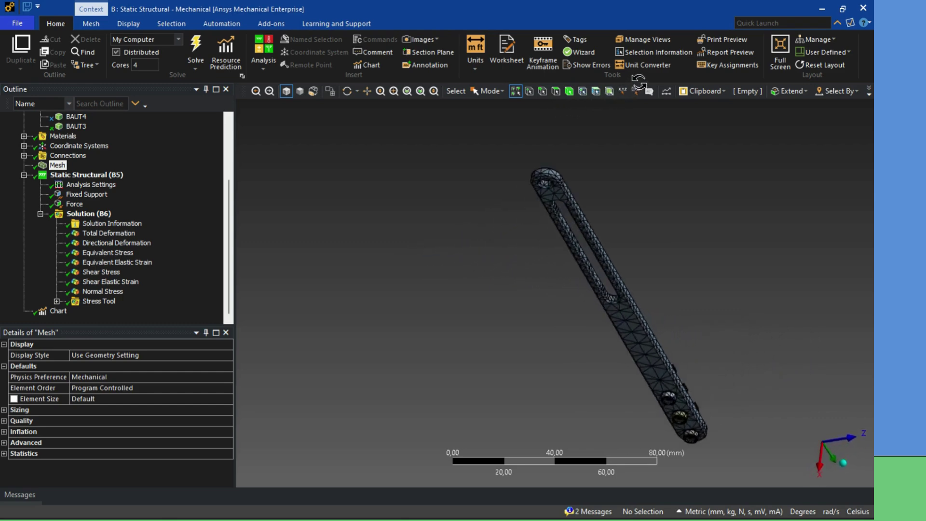
# Step: Examine the mesh on the bone plate and screws from several angles and bring up the Mesh object's available commands
pyautogui.moveTo(682, 5); pyautogui.dragTo(681, 10, button='middle')
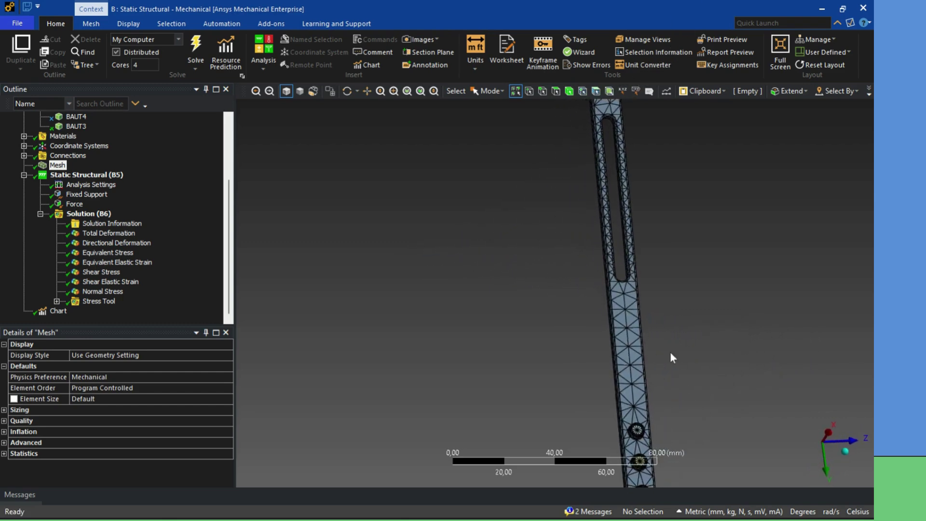
pyautogui.moveTo(672, 355); pyautogui.dragTo(718, 295, button='middle')
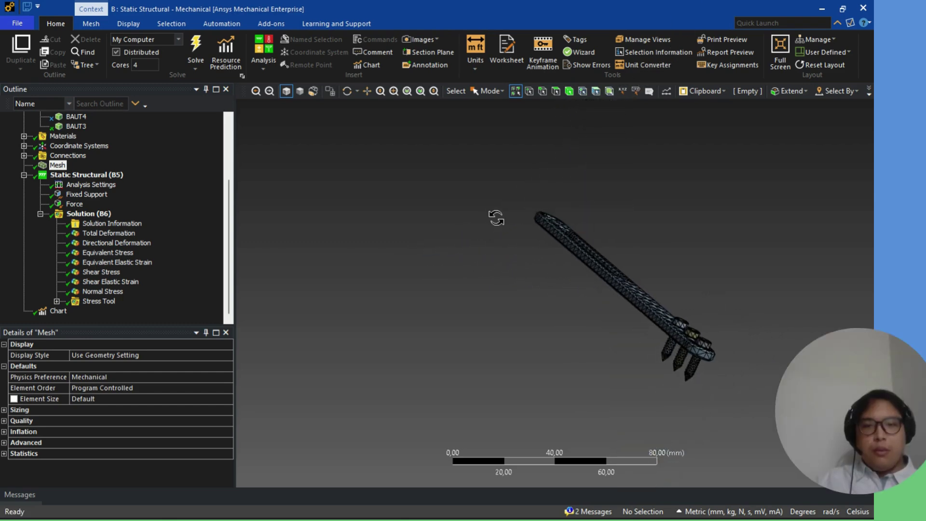
pyautogui.moveTo(496, 215); pyautogui.dragTo(404, 237, button='middle')
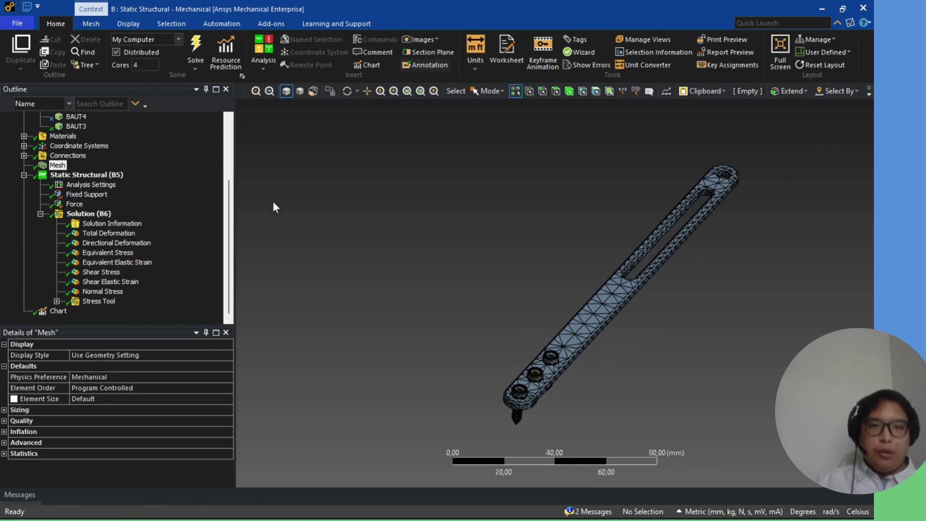
pyautogui.rightClick(61, 165)
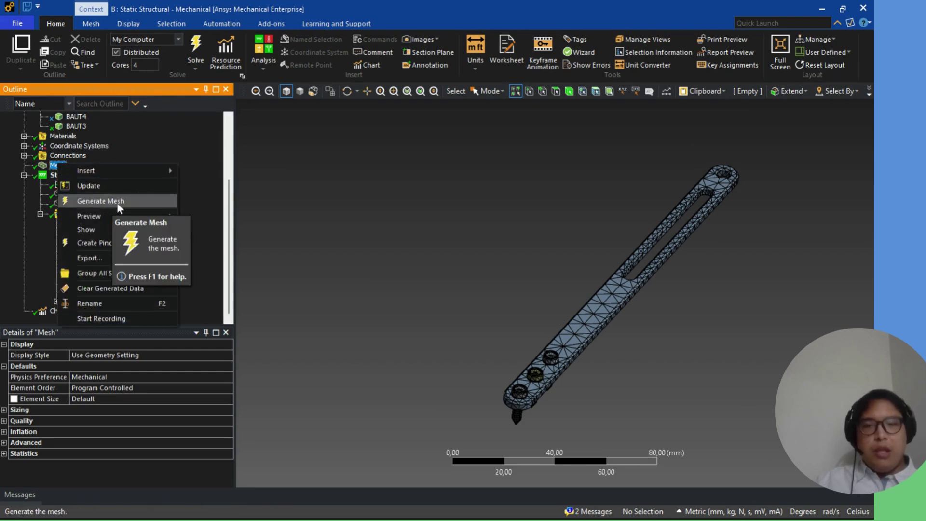
pyautogui.click(394, 212)
pyautogui.moveTo(575, 264); pyautogui.dragTo(484, 284, button='middle')
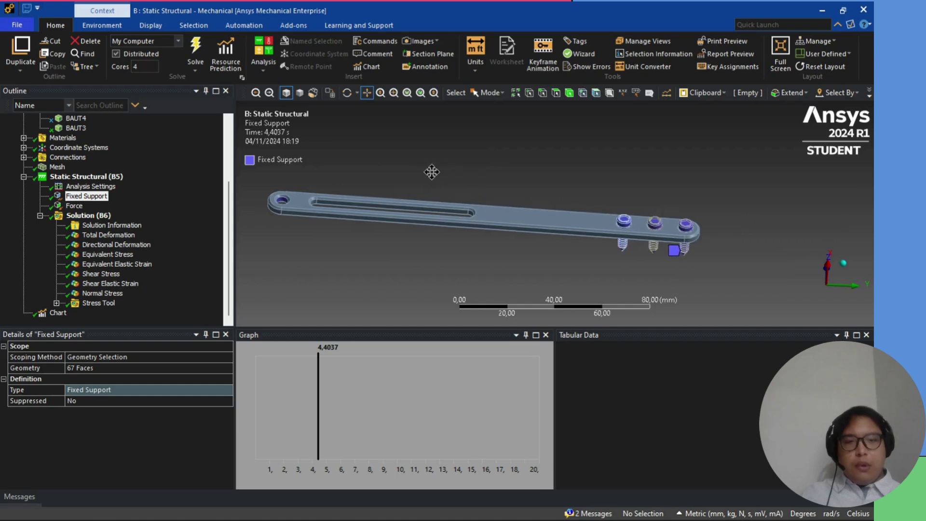
# Step: Inspect the fixed support along the plate and highlight the cylindrical face of the end hole using Single Select
pyautogui.scroll(5, 431, 171)
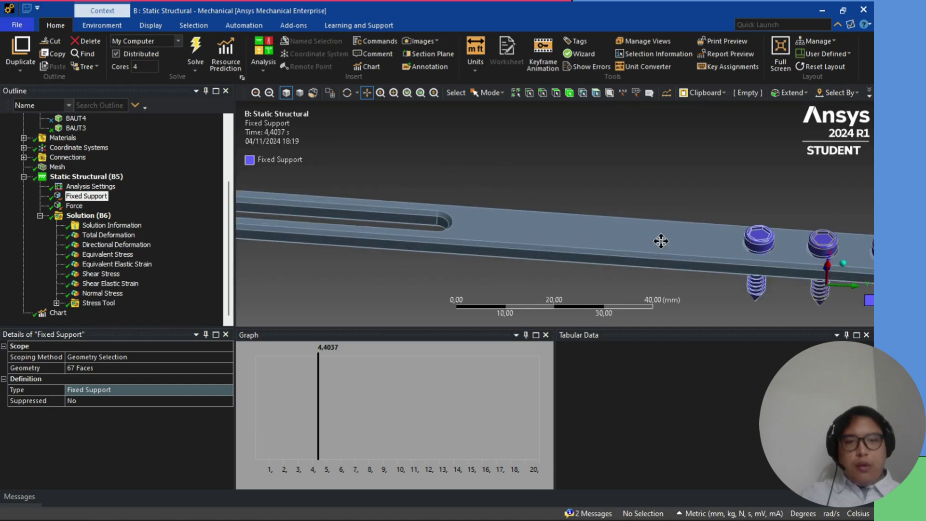
pyautogui.moveTo(655, 169); pyautogui.dragTo(449, 126)
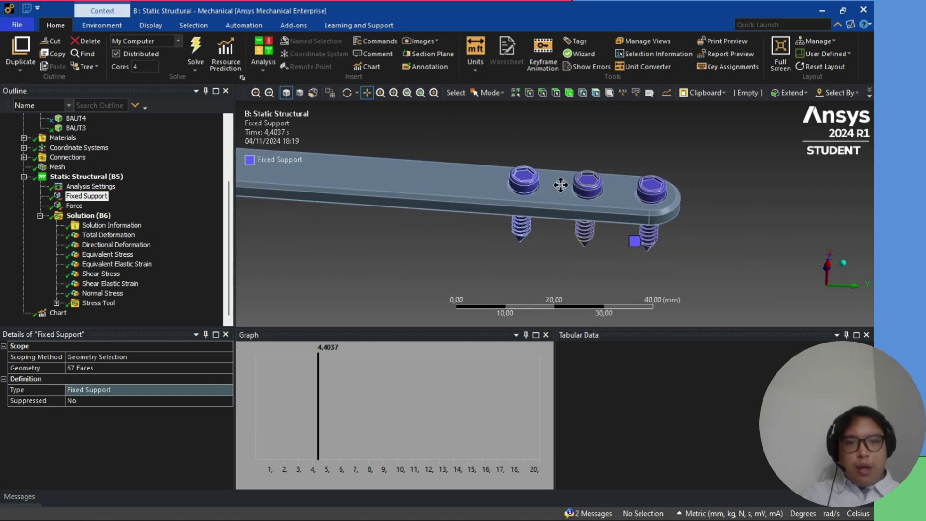
pyautogui.moveTo(510, 134); pyautogui.dragTo(762, 168)
pyautogui.moveTo(516, 152); pyautogui.dragTo(698, 176)
pyautogui.moveTo(316, 155); pyautogui.dragTo(381, 216)
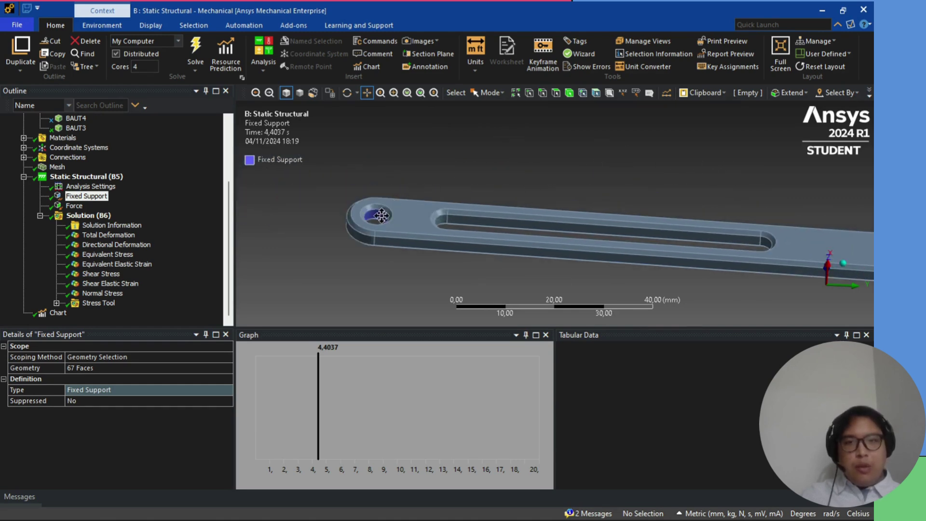
pyautogui.click(488, 96)
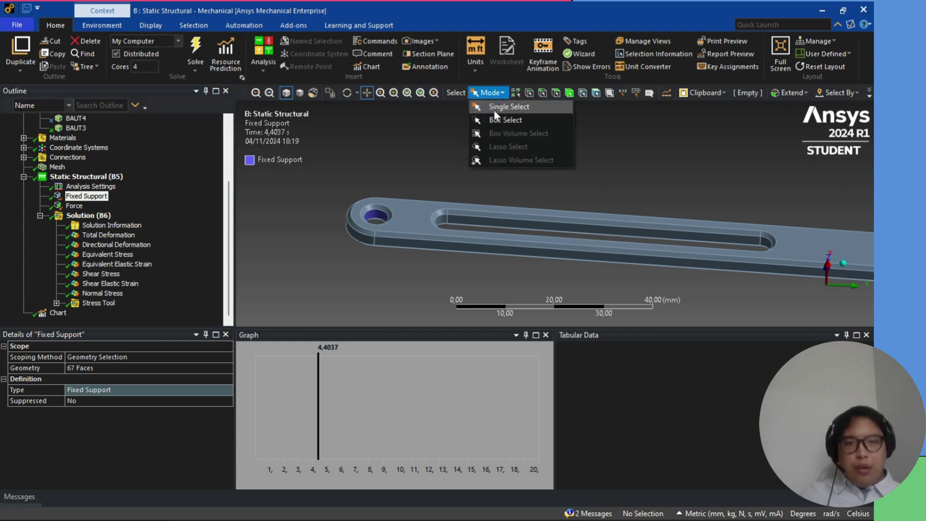
pyautogui.click(494, 111)
pyautogui.click(378, 218)
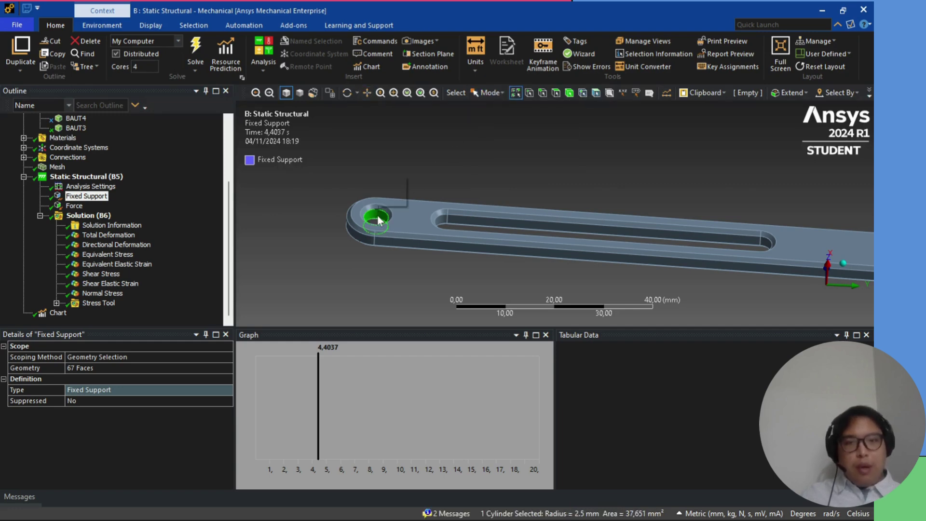
pyautogui.click(507, 184)
# Step: Highlight the three screws as whole bodies with Single Select and the body filter to point out the other fixed support locations
pyautogui.scroll(-4, 508, 183)
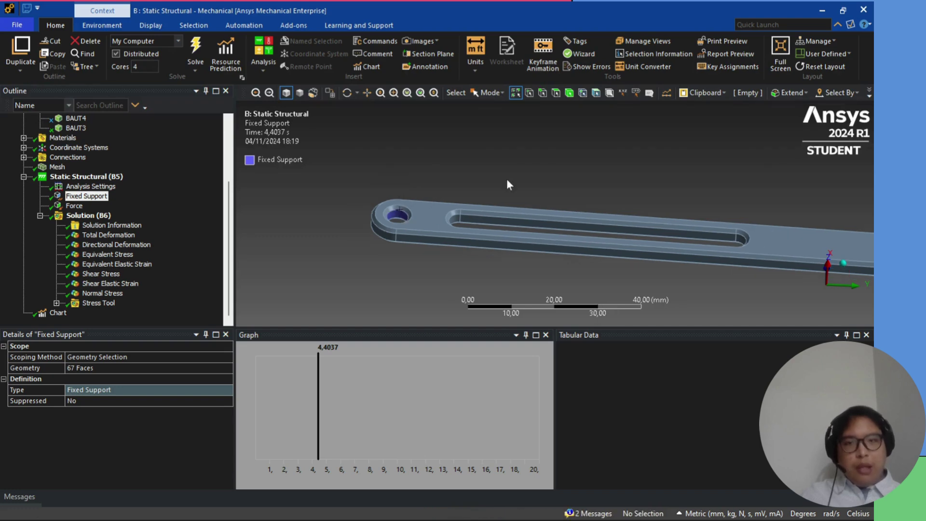
pyautogui.click(368, 97)
pyautogui.moveTo(647, 184); pyautogui.dragTo(309, 161)
pyautogui.scroll(4, 537, 193)
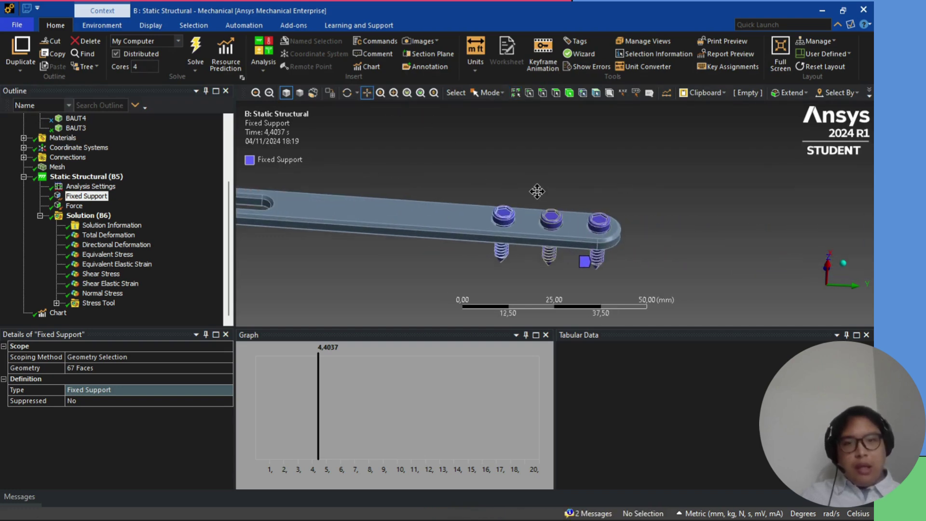
pyautogui.click(485, 91)
pyautogui.click(486, 106)
pyautogui.click(498, 217)
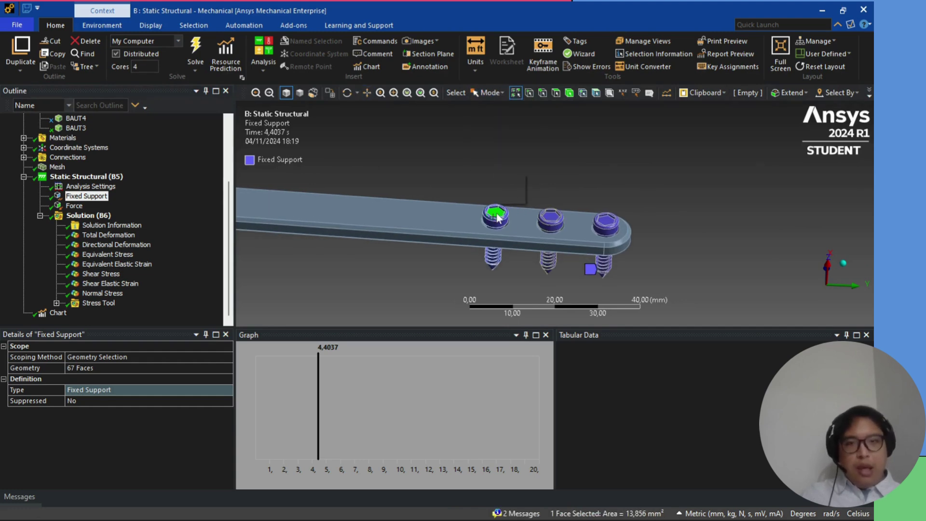
pyautogui.click(574, 92)
pyautogui.click(491, 210)
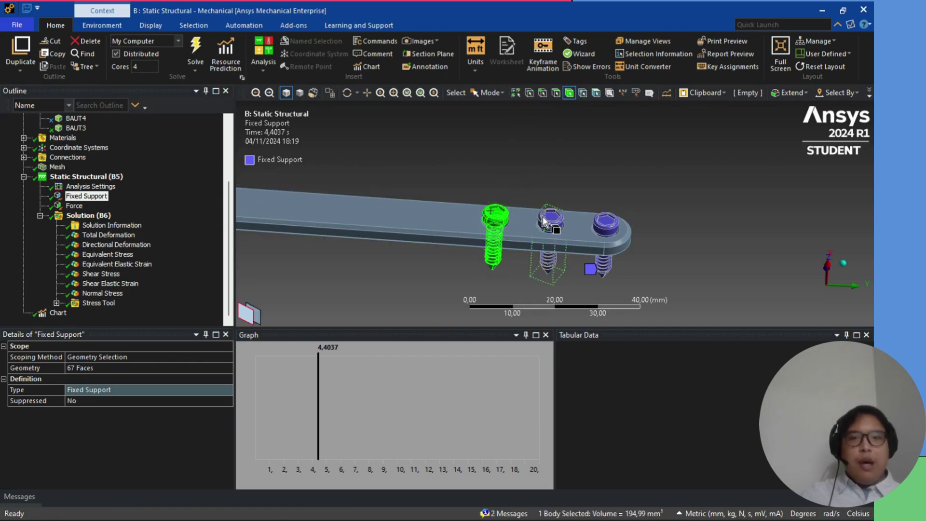
pyautogui.click(551, 221)
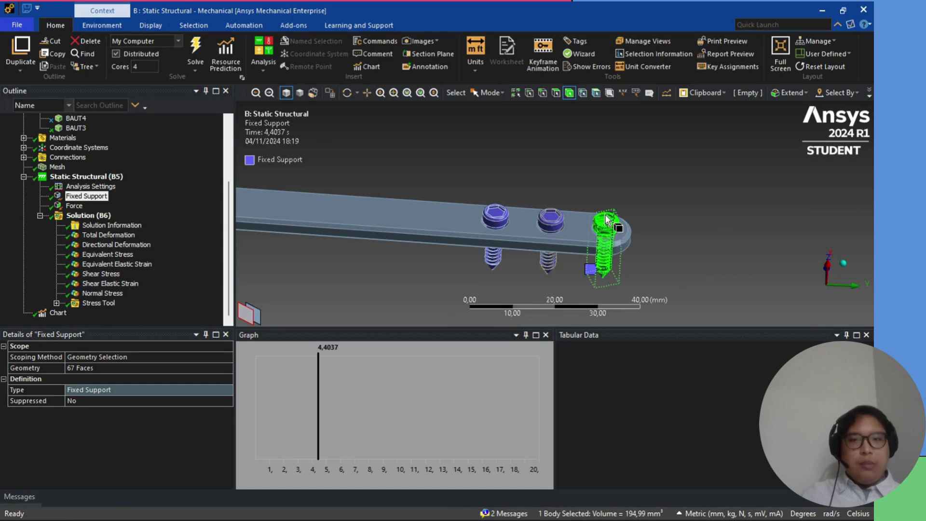
pyautogui.click(435, 143)
pyautogui.scroll(-5, 435, 143)
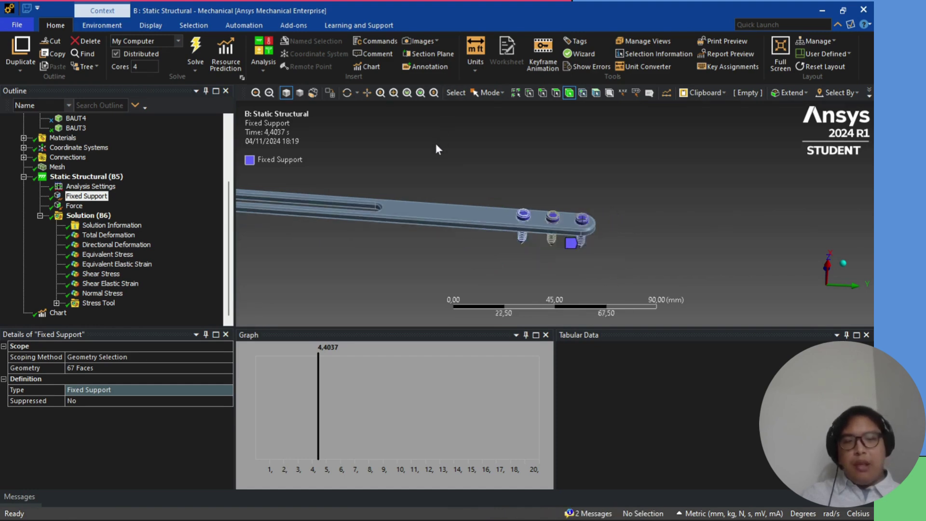
pyautogui.click(366, 93)
pyautogui.scroll(5, 434, 176)
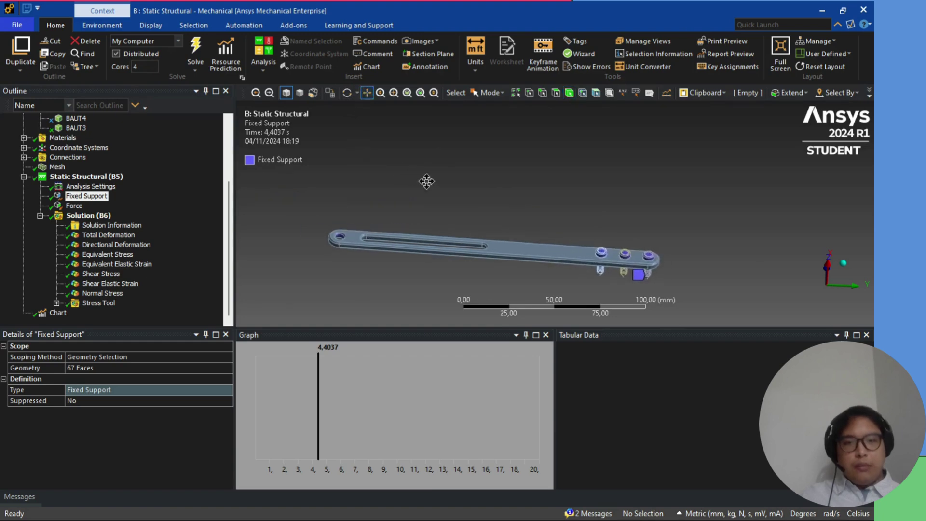
pyautogui.scroll(-3, 435, 179)
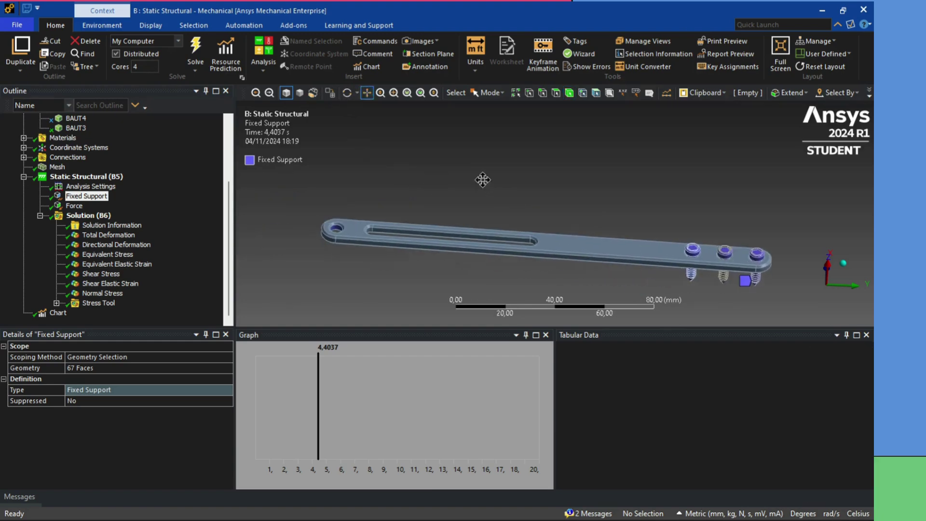
pyautogui.scroll(1, 484, 165)
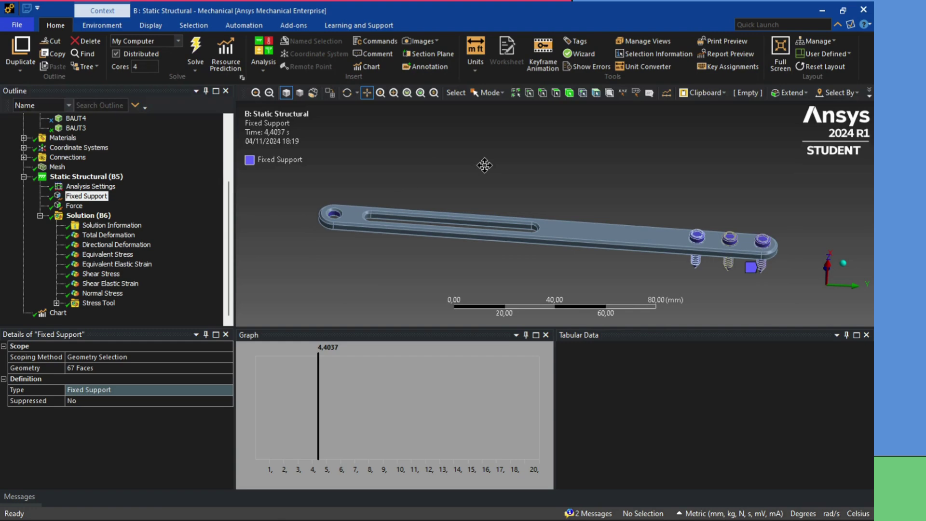
# Step: Review the force's settings and its X component values over time, and highlight the plate face the force acts on
pyautogui.moveTo(485, 165); pyautogui.dragTo(871, 282, button='middle')
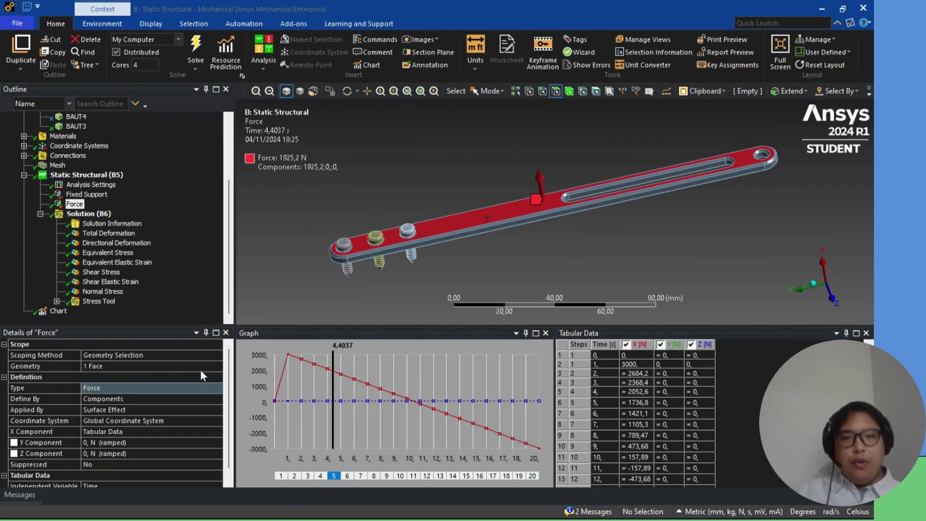
pyautogui.scroll(-1, 127, 392)
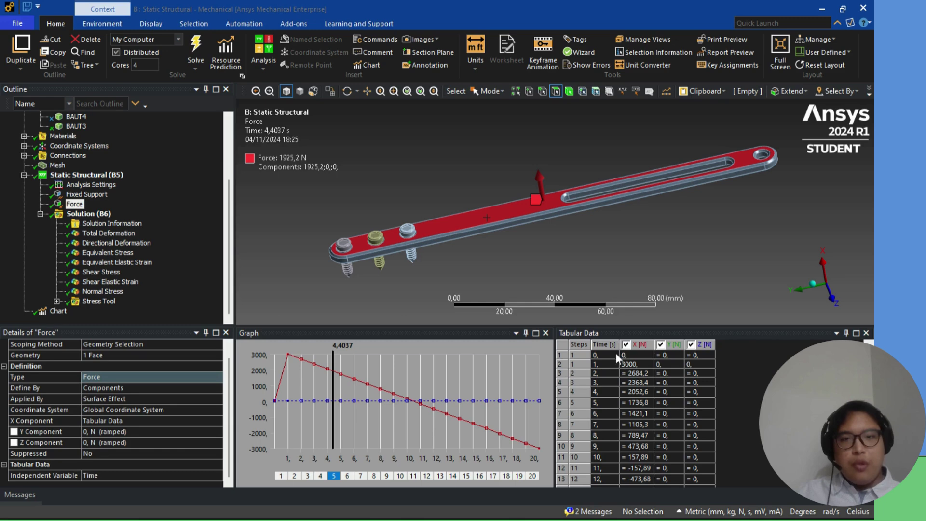
pyautogui.scroll(-3, 633, 363)
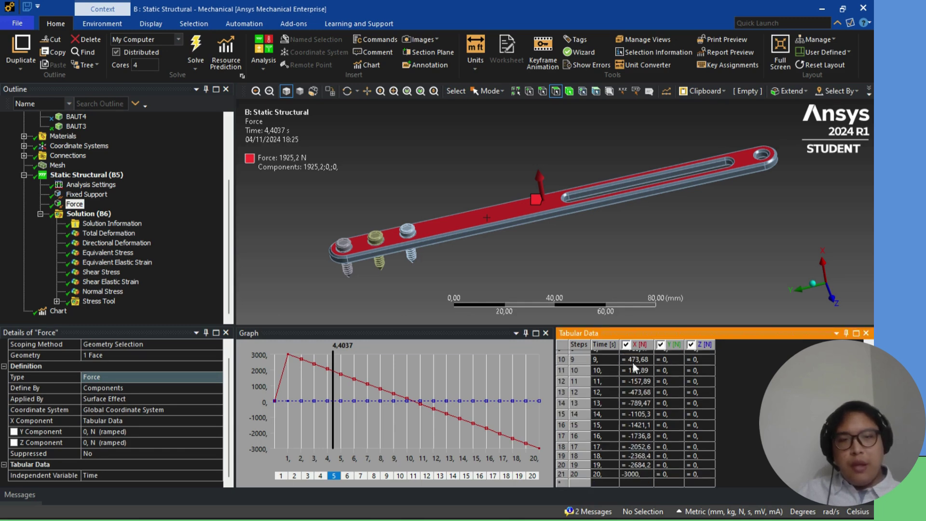
pyautogui.scroll(3, 632, 454)
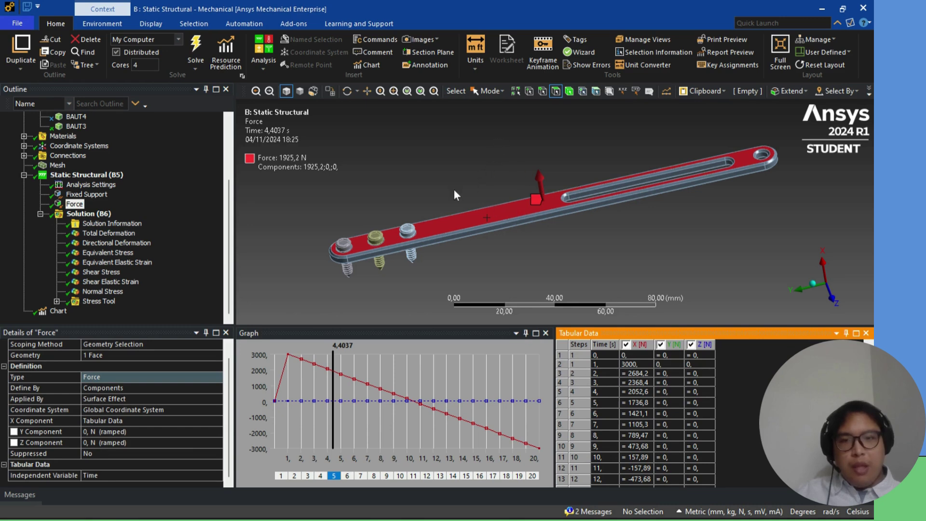
pyautogui.click(502, 215)
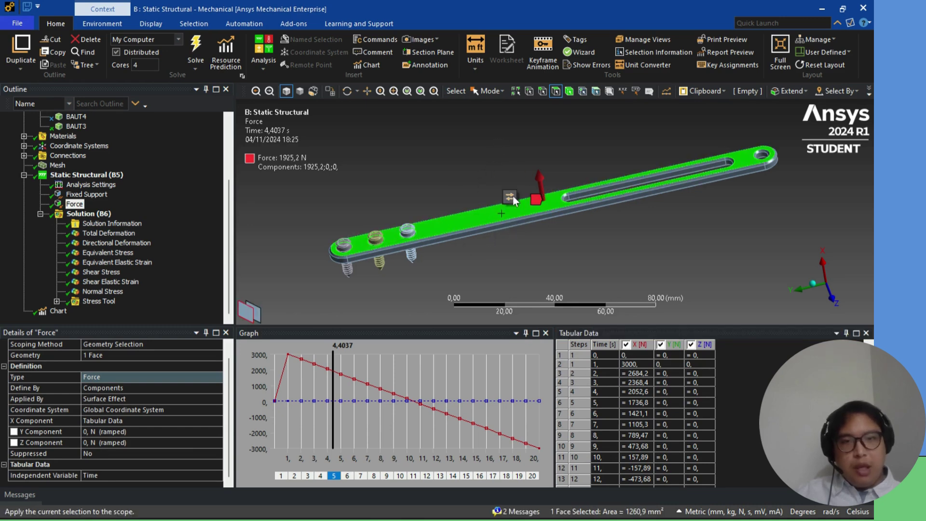
pyautogui.click(452, 175)
pyautogui.moveTo(453, 175); pyautogui.dragTo(602, 152, button='middle')
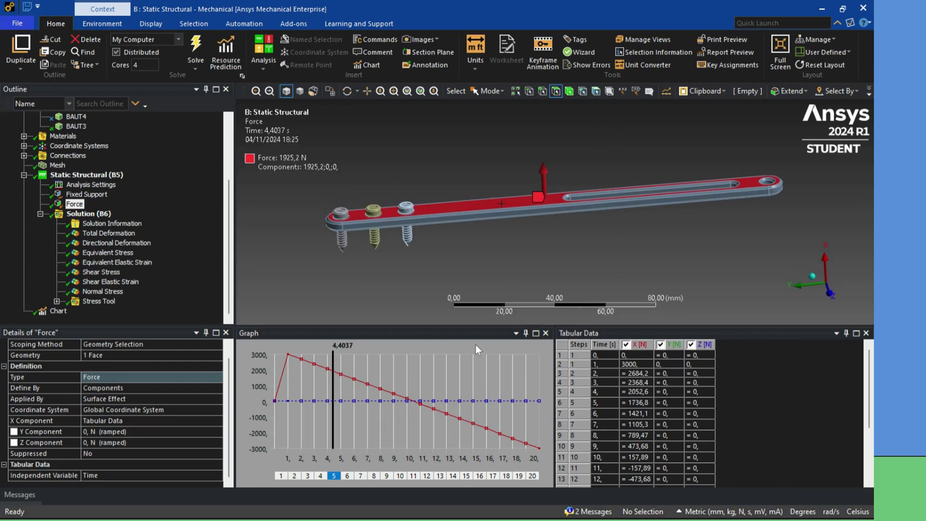
# Step: Compare the force direction on the plate between load steps 20 and 1, viewing the plate from the side
pyautogui.click(533, 476)
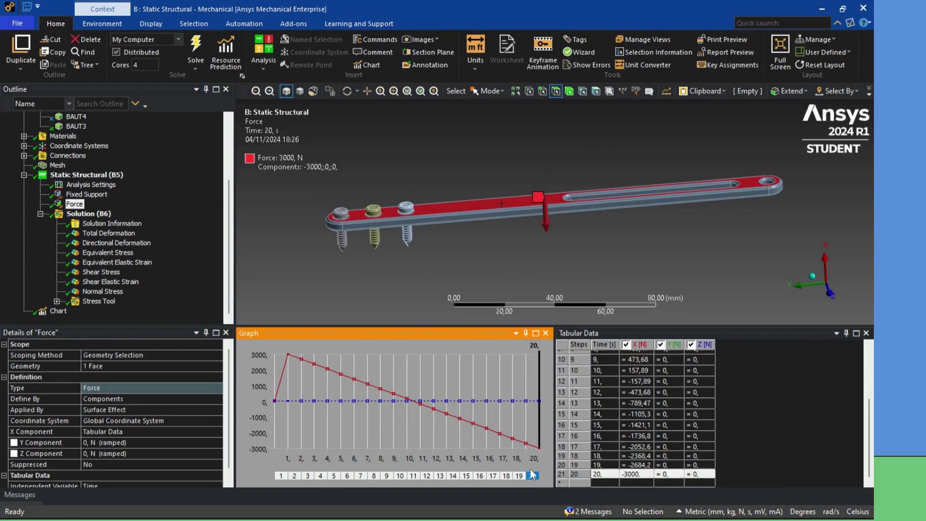
pyautogui.moveTo(567, 248); pyautogui.dragTo(549, 103, button='middle')
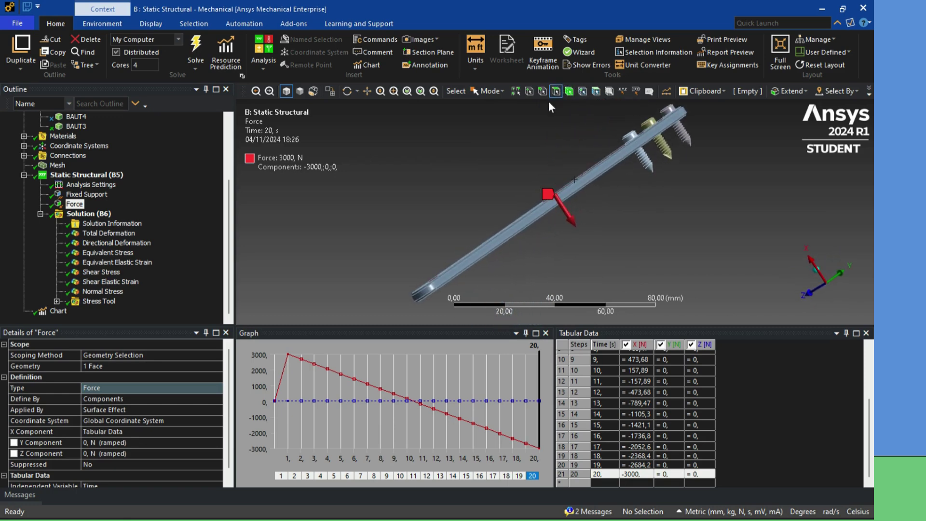
pyautogui.moveTo(574, 204); pyautogui.dragTo(594, 216, button='middle')
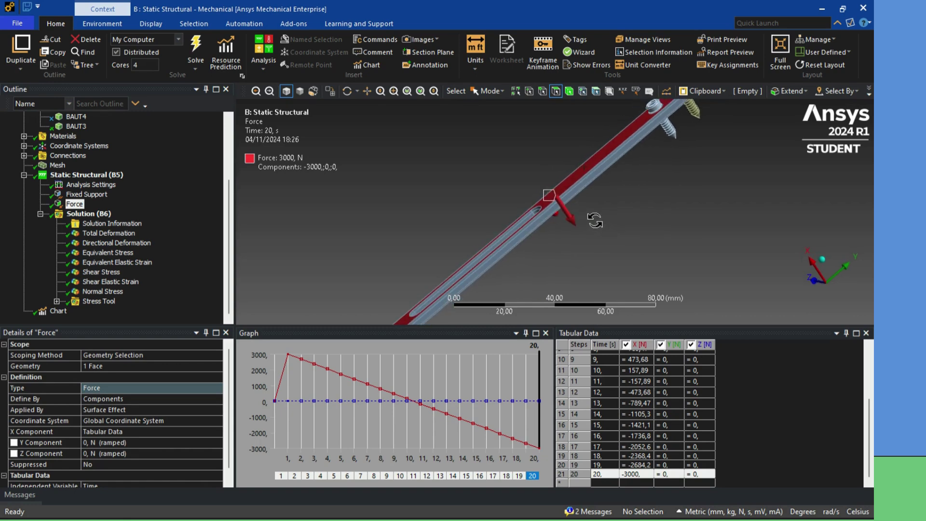
pyautogui.click(282, 475)
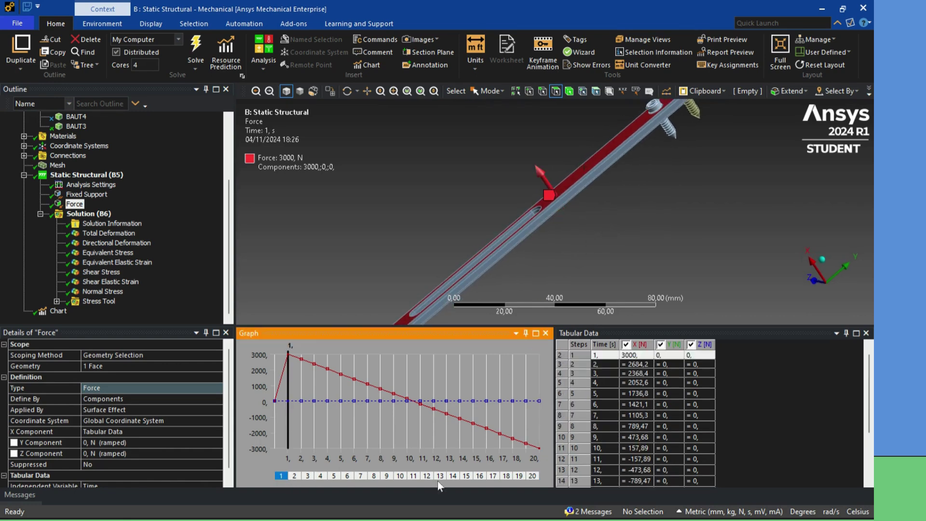
pyautogui.click(532, 475)
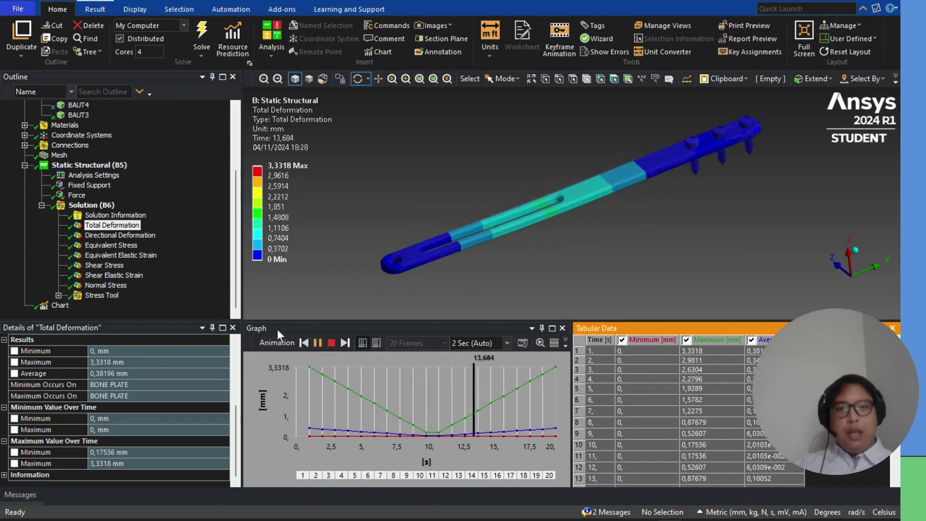
# Step: Examine the plate's animated total deformation from different angles, stop the animation, and switch the result between load steps 1 and 20
pyautogui.scroll(6, 169, 386)
pyautogui.scroll(-6, 169, 386)
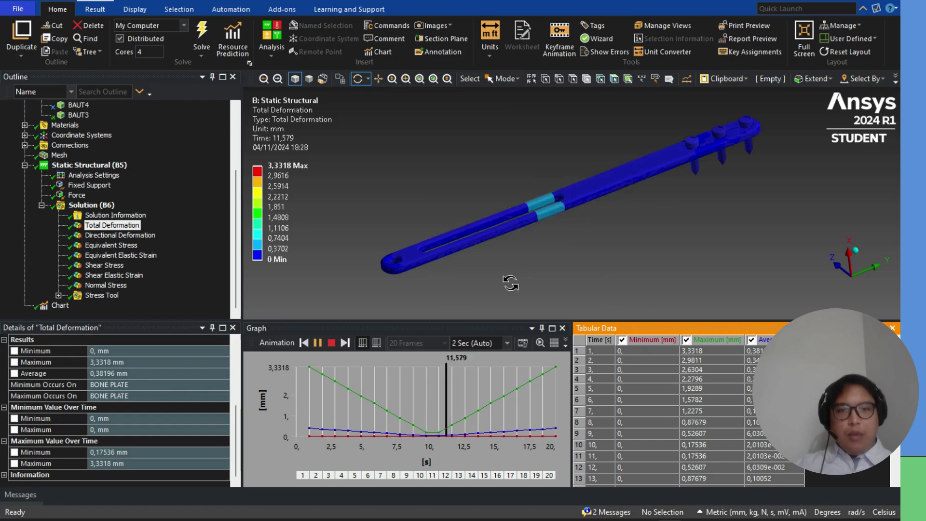
pyautogui.moveTo(507, 279); pyautogui.dragTo(696, 130)
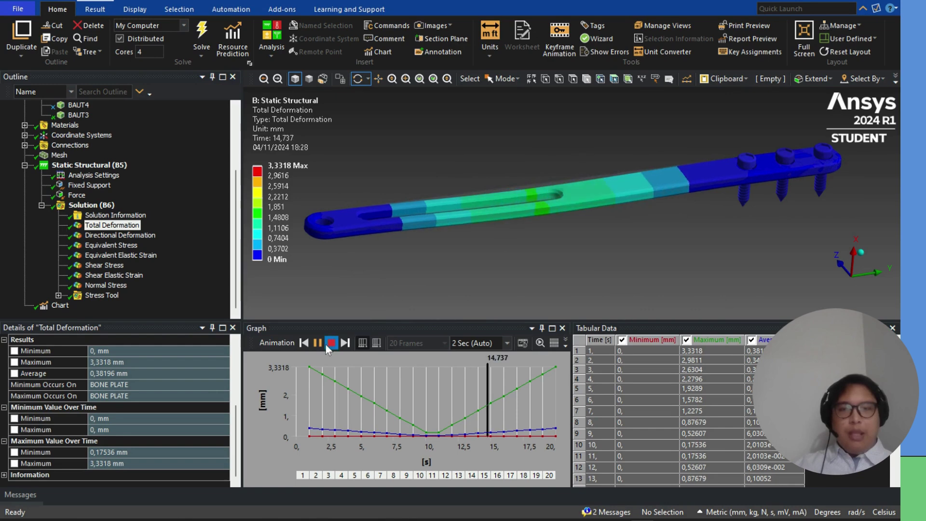
pyautogui.scroll(1, 508, 240)
pyautogui.moveTo(513, 244); pyautogui.dragTo(521, 213)
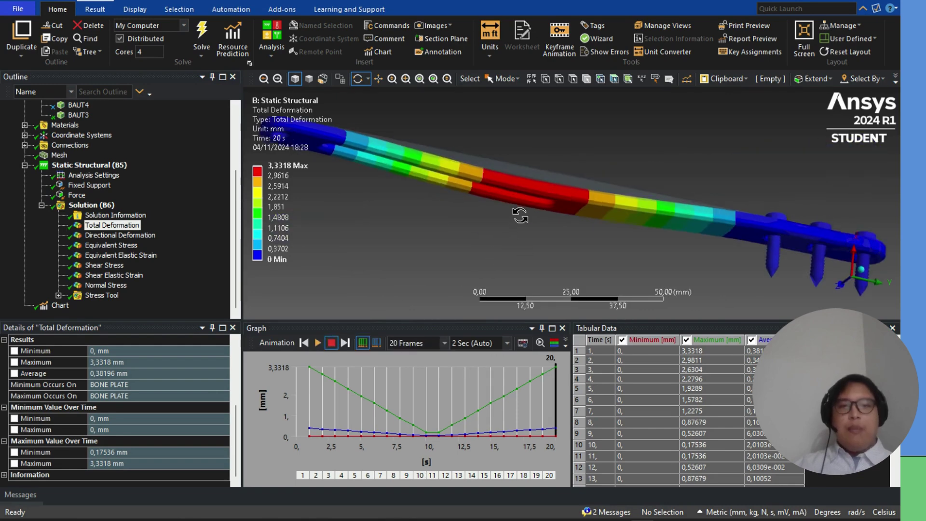
pyautogui.click(302, 475)
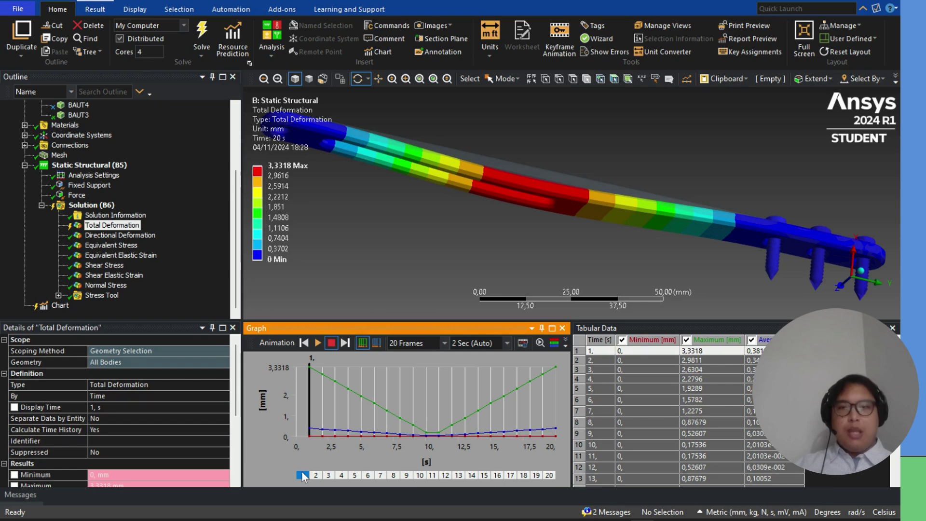
pyautogui.click(550, 475)
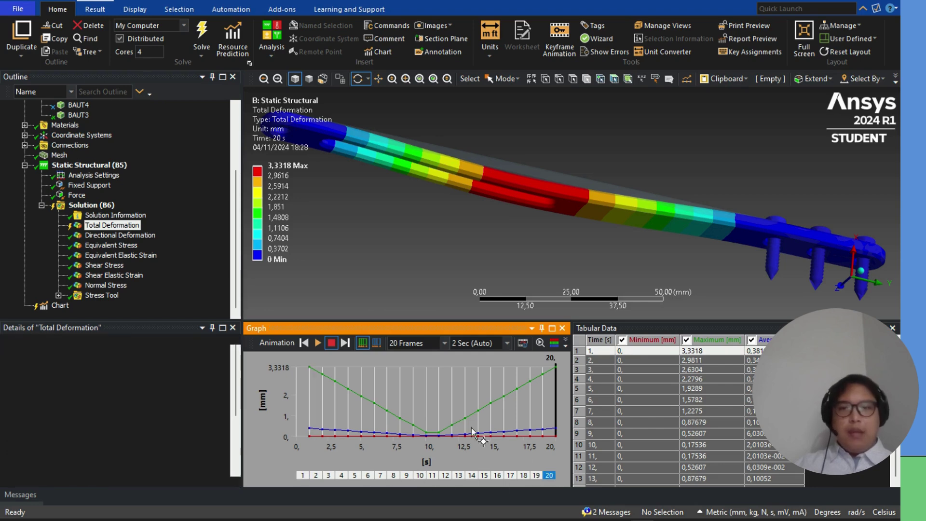
# Step: Replay the total deformation animation, view the whole plate from another angle, and review the tabular deformation values over time
pyautogui.click(317, 343)
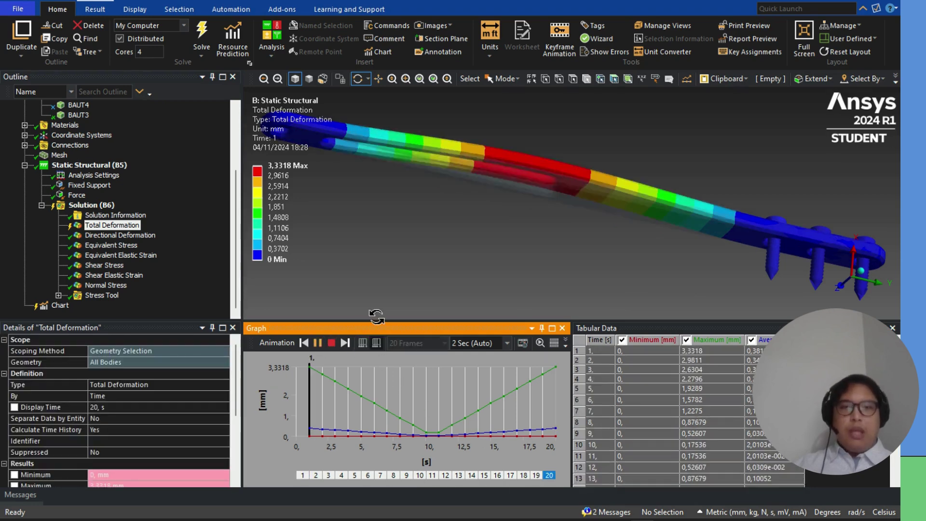
pyautogui.moveTo(475, 247); pyautogui.dragTo(462, 280)
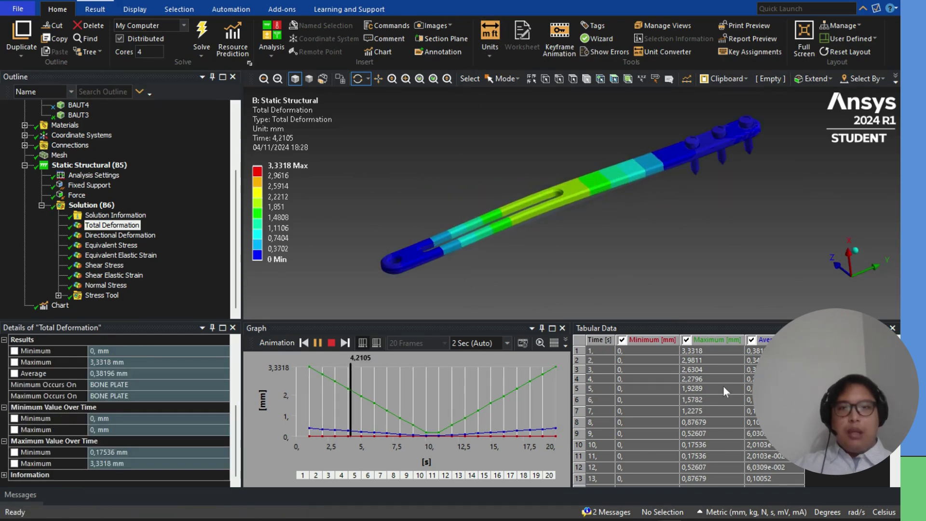
pyautogui.scroll(-2, 723, 387)
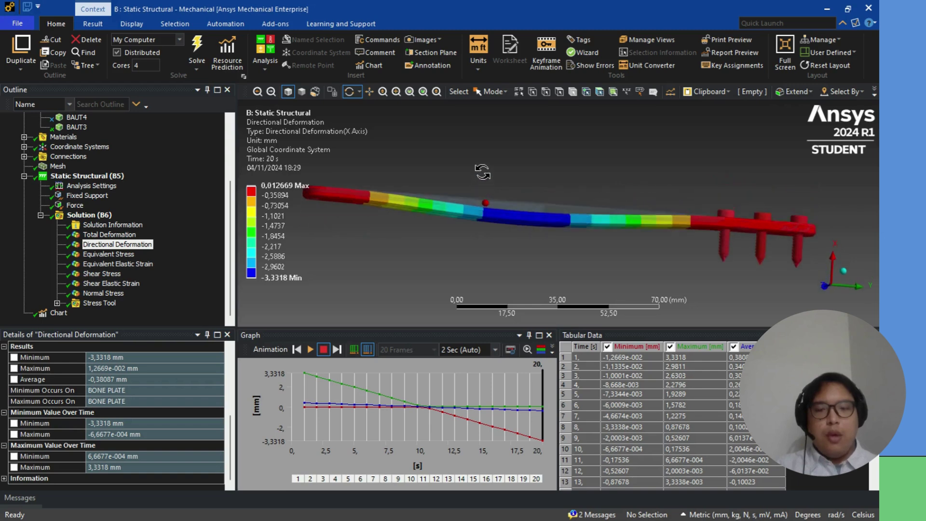
# Step: Examine the X-axis directional deformation on the plate from different angles and read through its minimum, maximum and average values over time
pyautogui.moveTo(481, 155); pyautogui.dragTo(436, 197)
pyautogui.moveTo(681, 202); pyautogui.dragTo(437, 31)
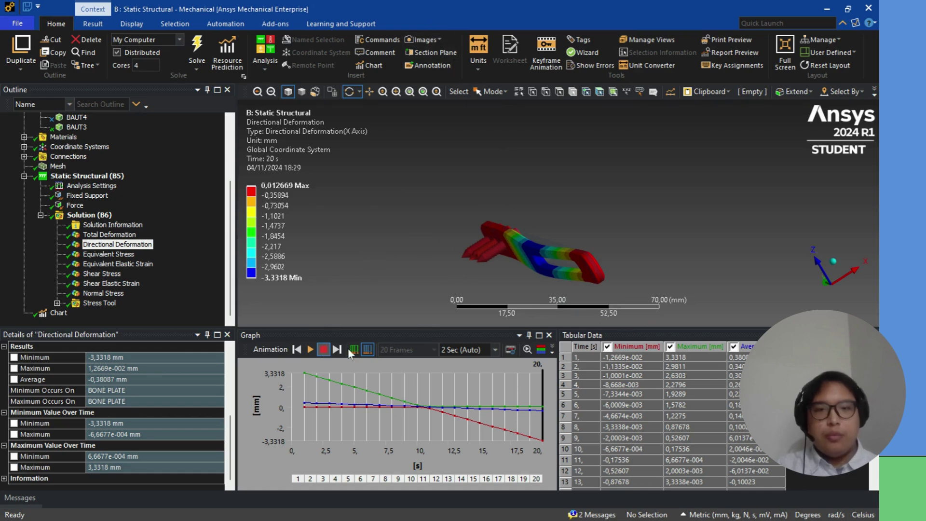
pyautogui.scroll(-3, 679, 414)
pyautogui.scroll(3, 679, 414)
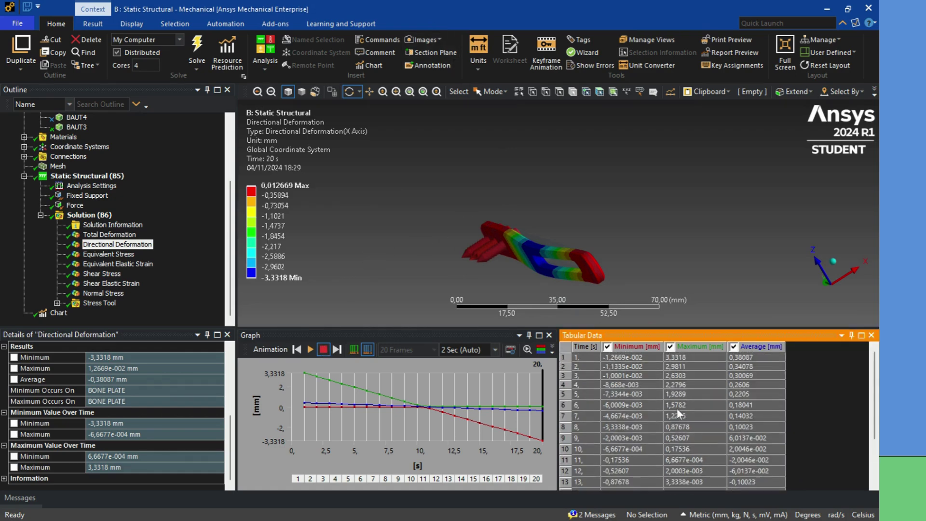
pyautogui.scroll(-2, 679, 414)
pyautogui.scroll(-1, 678, 414)
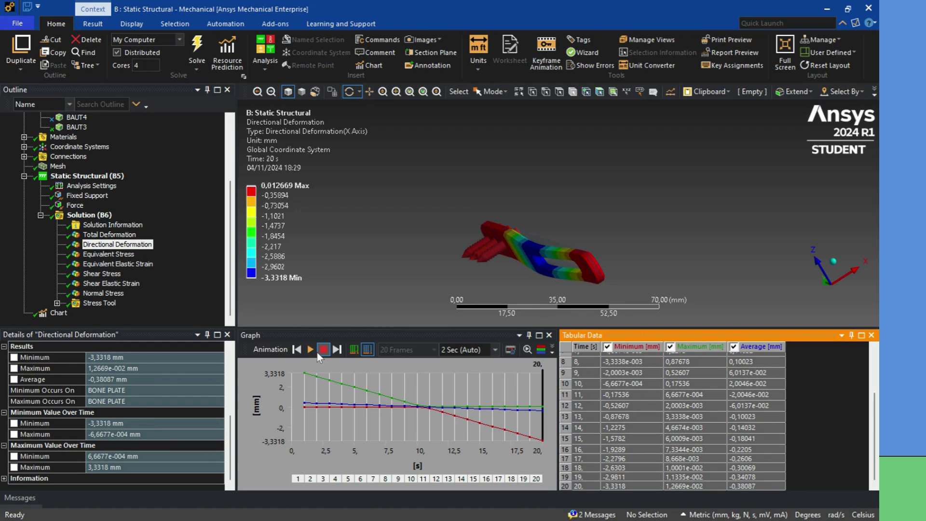
# Step: Play the directional deformation animation, examine the plate's bending from the side and at an angle, and stop the animation
pyautogui.click(310, 349)
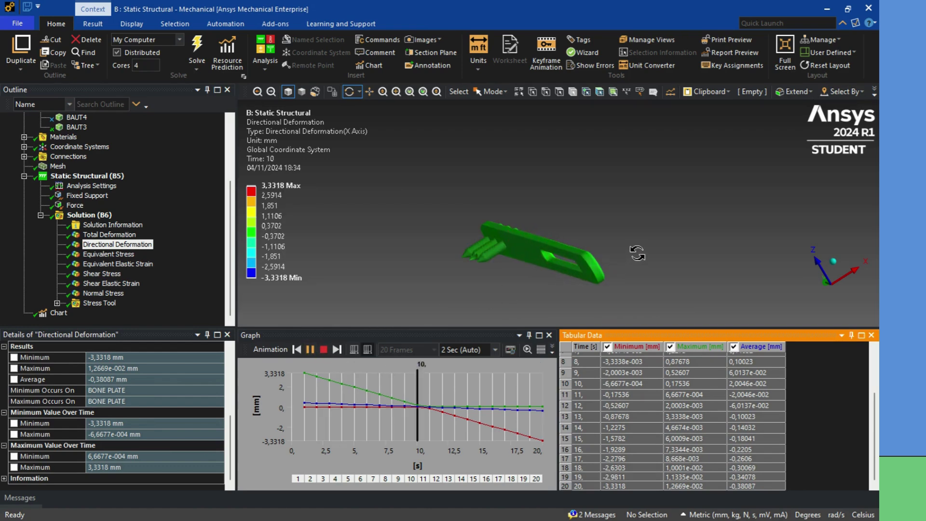
pyautogui.moveTo(638, 254); pyautogui.dragTo(570, 232)
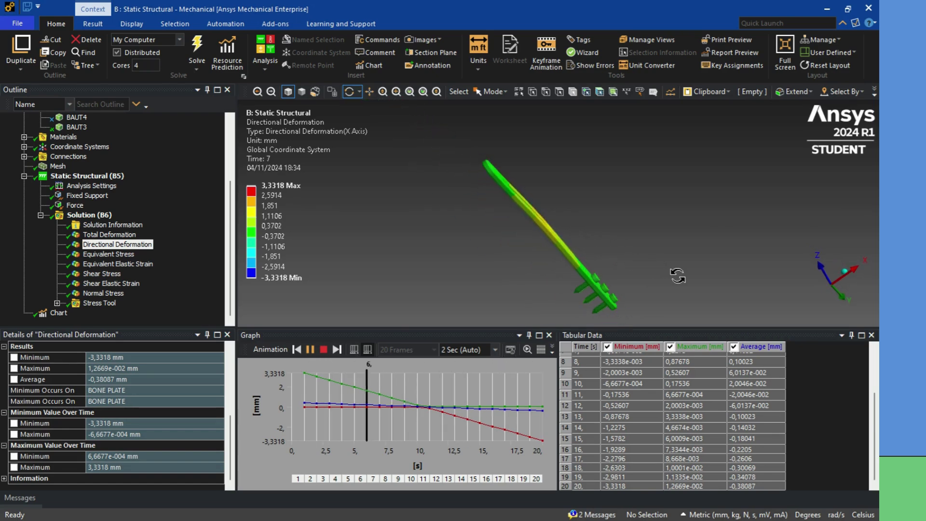
pyautogui.moveTo(678, 261); pyautogui.dragTo(640, 269)
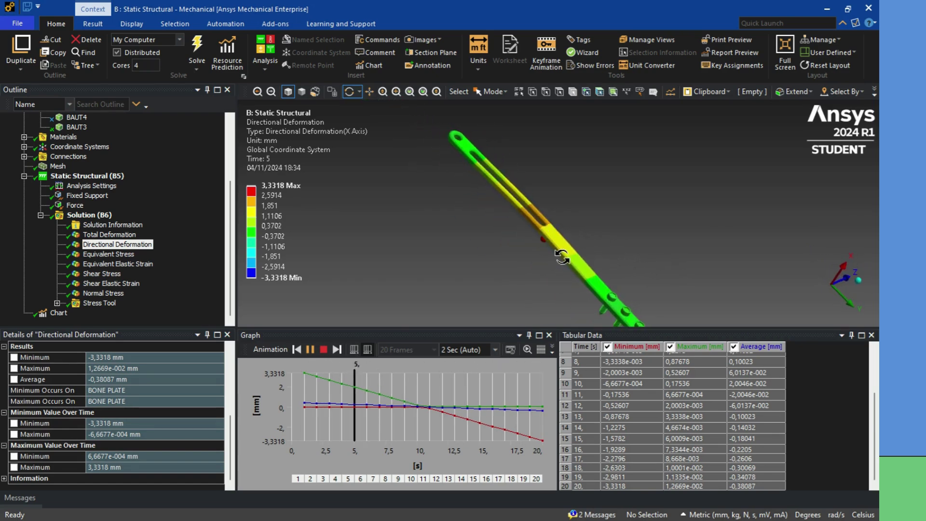
pyautogui.moveTo(555, 251); pyautogui.dragTo(731, 292)
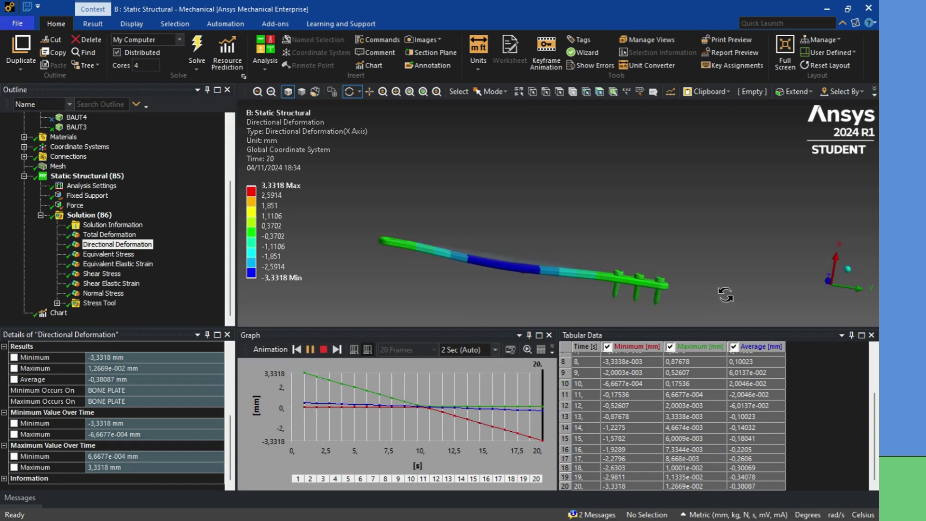
pyautogui.scroll(3, 680, 273)
pyautogui.moveTo(680, 274); pyautogui.dragTo(684, 241)
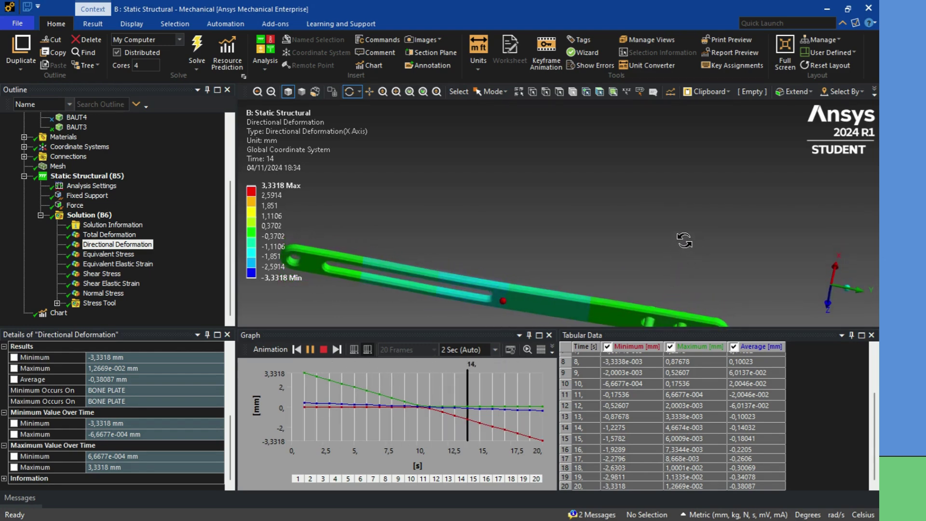
pyautogui.click(325, 350)
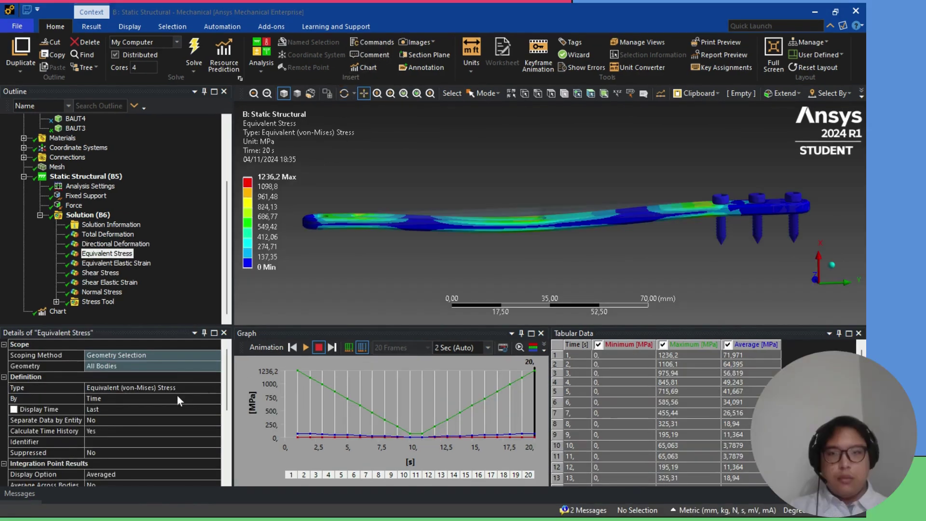
# Step: Review the equivalent stress result's details, and preview its animation with 20 distributed frames before stopping it
pyautogui.scroll(-4, 177, 398)
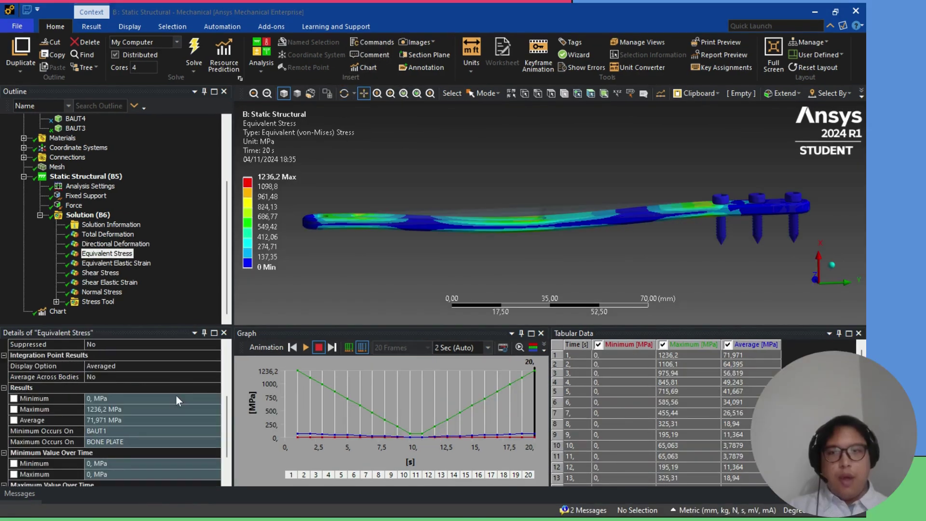
pyautogui.scroll(-2, 176, 396)
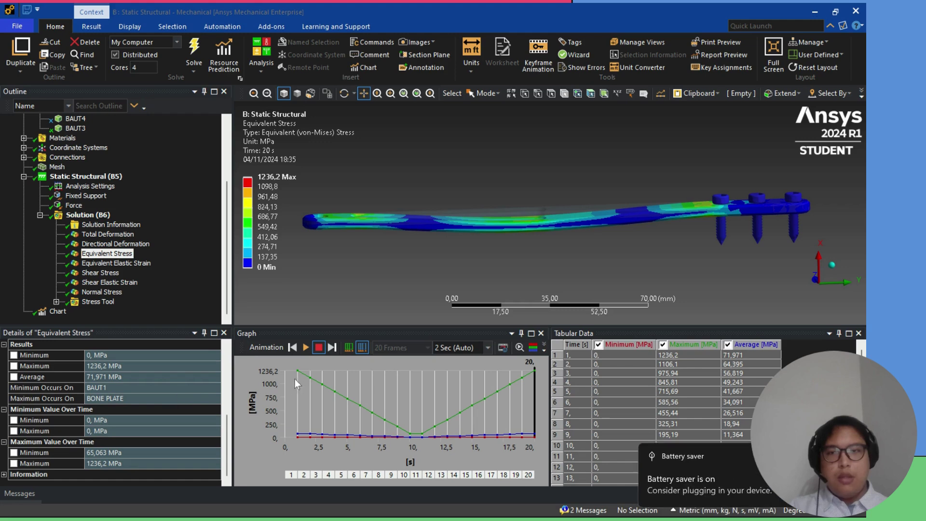
pyautogui.click(348, 348)
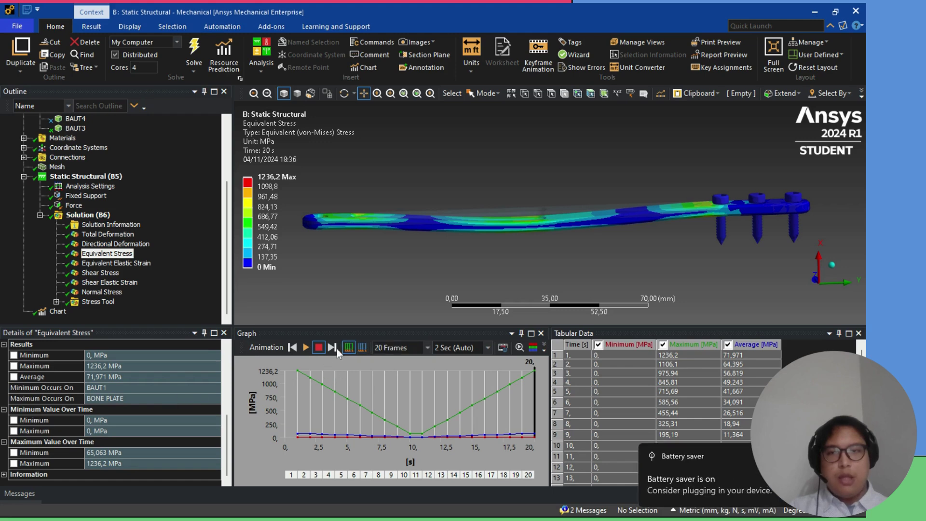
pyautogui.click(307, 347)
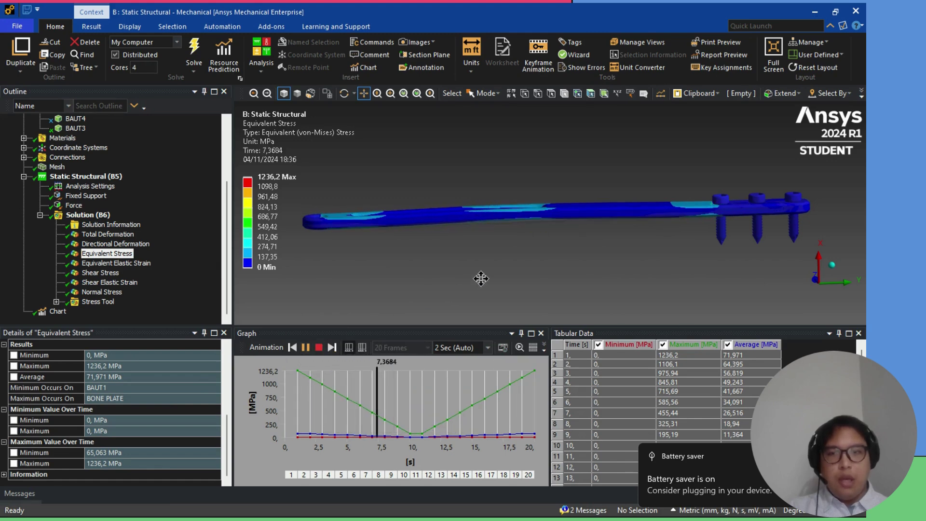
pyautogui.moveTo(480, 275); pyautogui.dragTo(483, 295, button='middle')
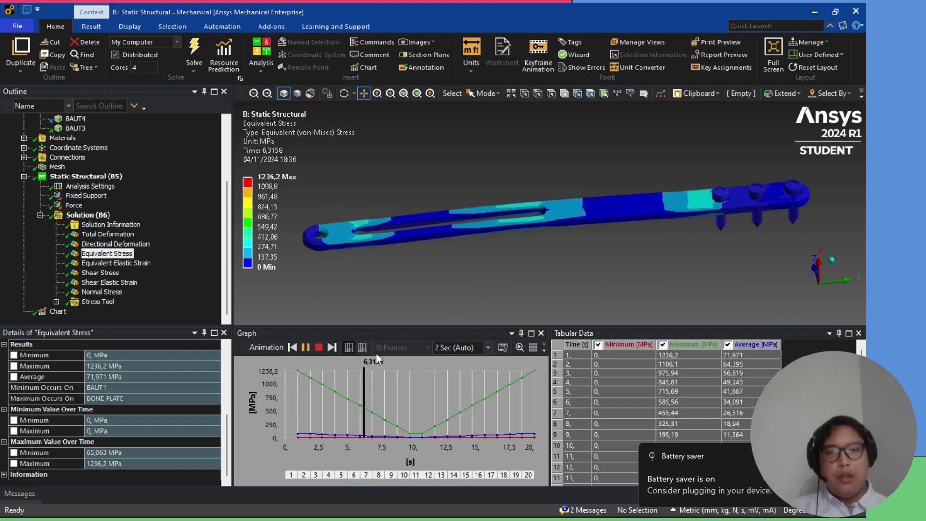
pyautogui.click(312, 347)
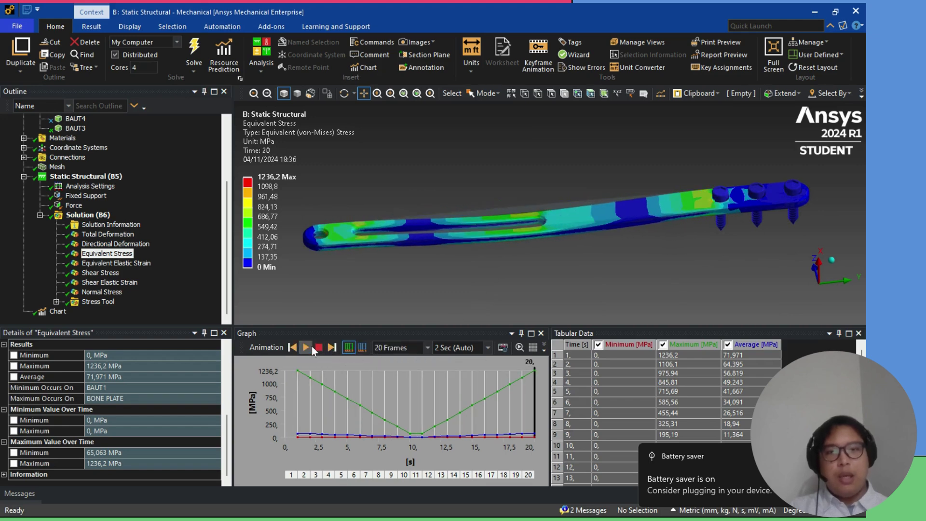
# Step: Animate the equivalent stress by result sets and examine the stress around the plate's screw holes up close
pyautogui.click(361, 347)
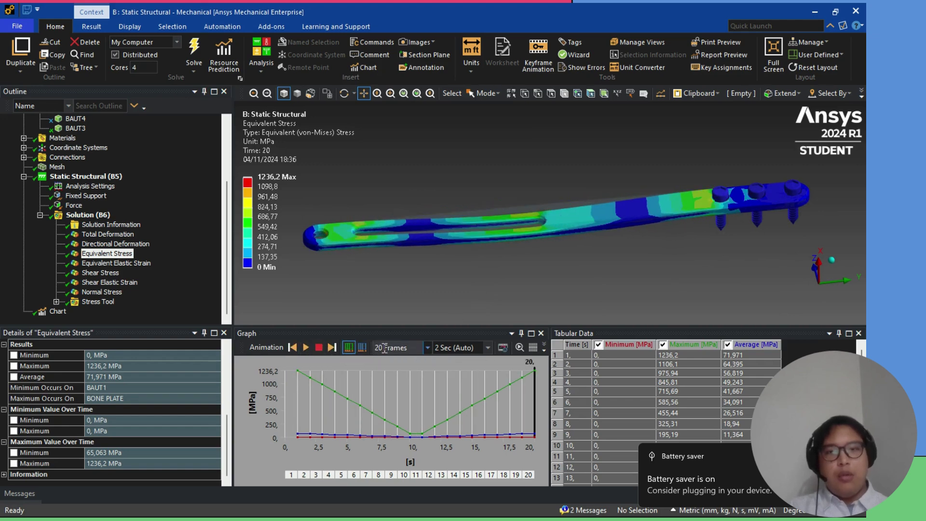
pyautogui.click(306, 348)
pyautogui.moveTo(521, 297); pyautogui.dragTo(545, 211, button='middle')
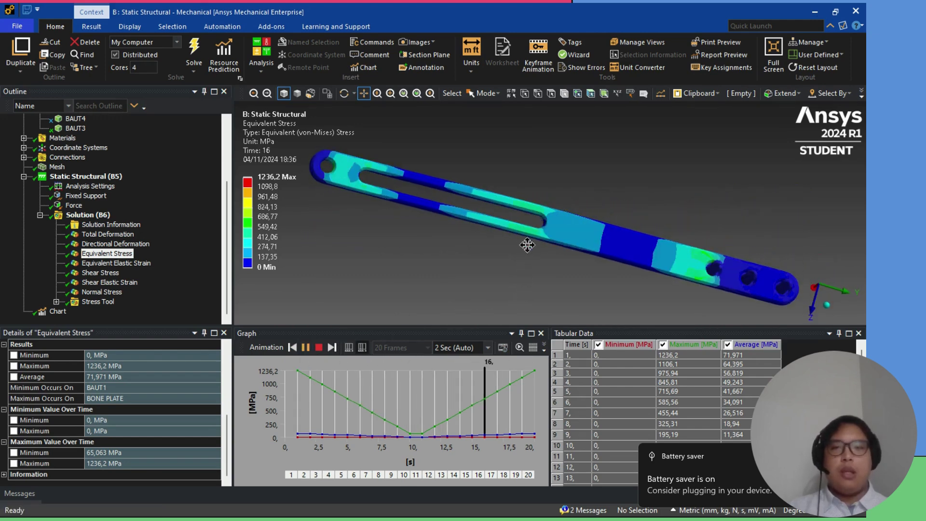
pyautogui.scroll(2, 525, 262)
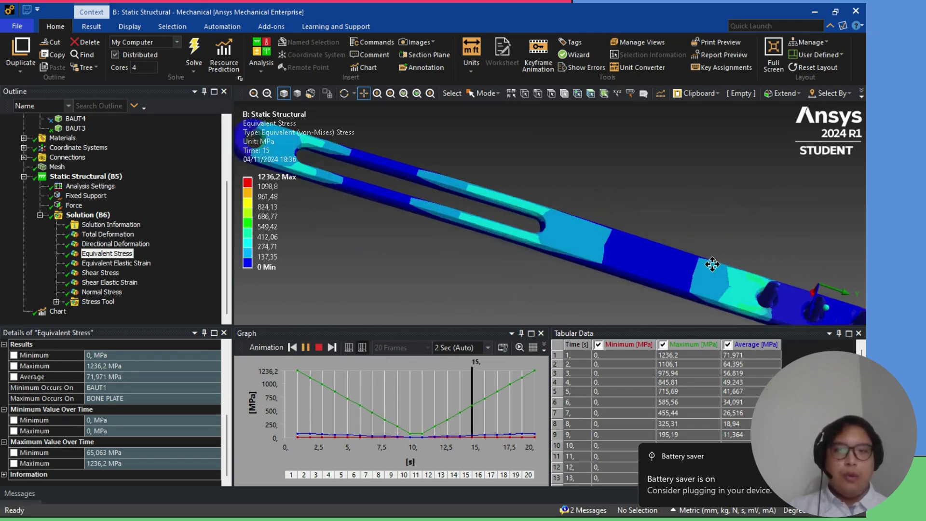
pyautogui.moveTo(712, 264); pyautogui.dragTo(606, 249)
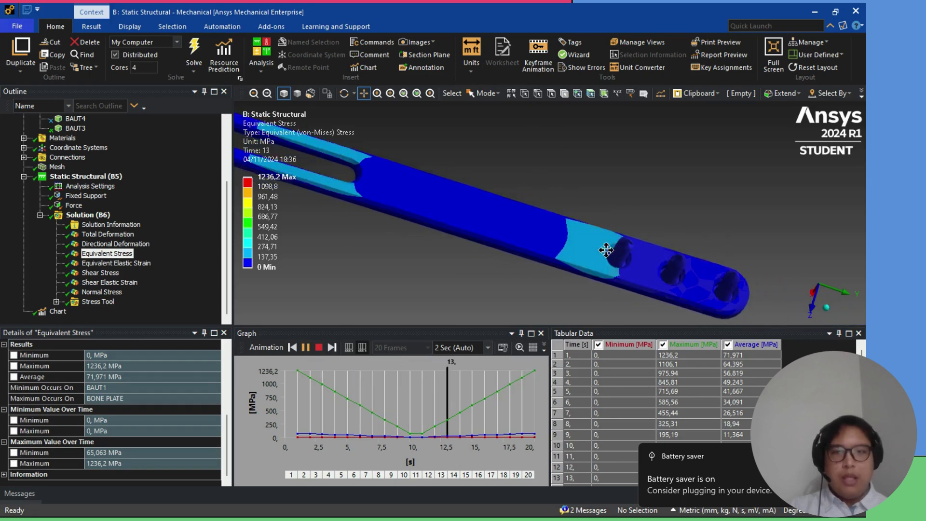
pyautogui.scroll(5, 606, 250)
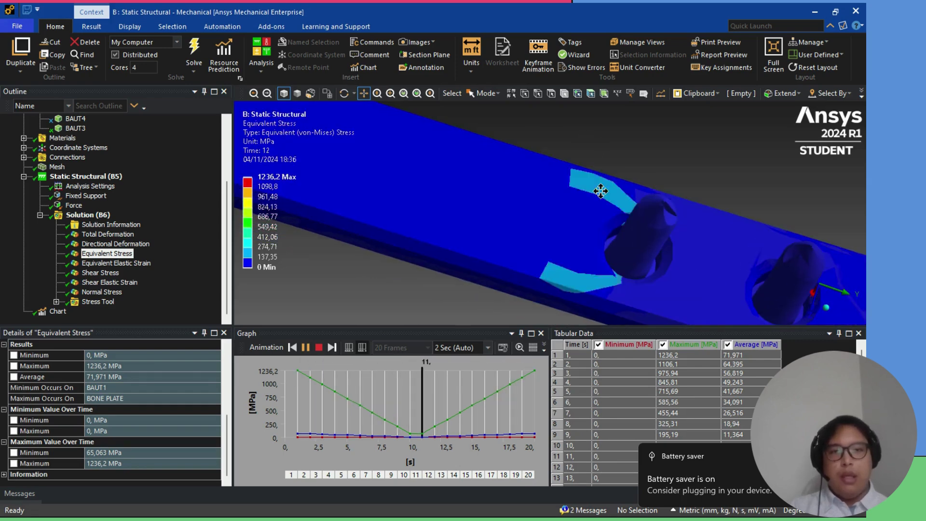
pyautogui.scroll(-6, 600, 191)
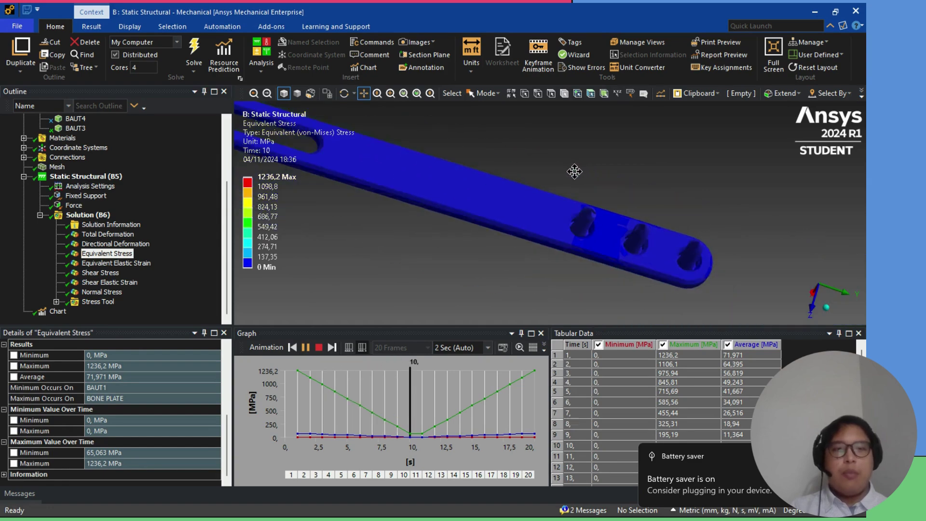
# Step: Examine the animated equivalent stress along the plate's long slot and around its end hole from different angles
pyautogui.moveTo(574, 171); pyautogui.dragTo(709, 227)
pyautogui.scroll(5, 555, 202)
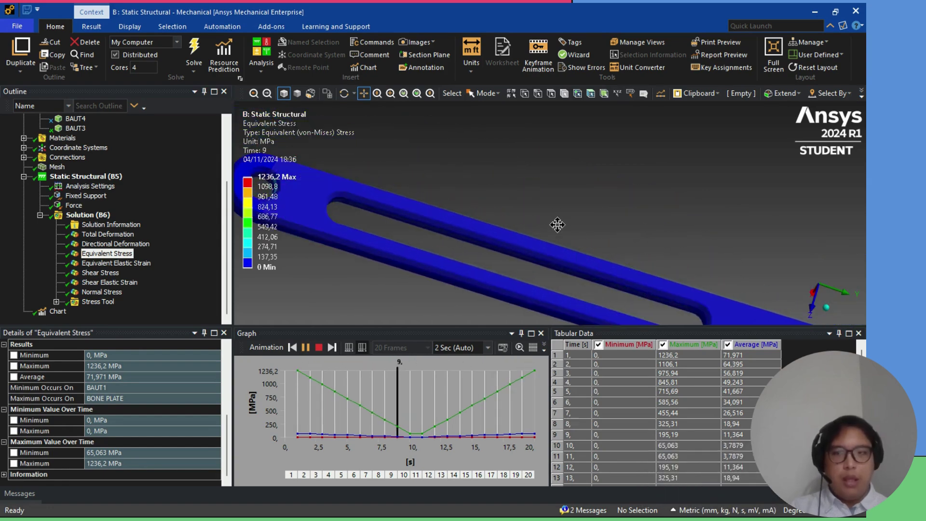
pyautogui.moveTo(558, 217); pyautogui.dragTo(637, 290, button='middle')
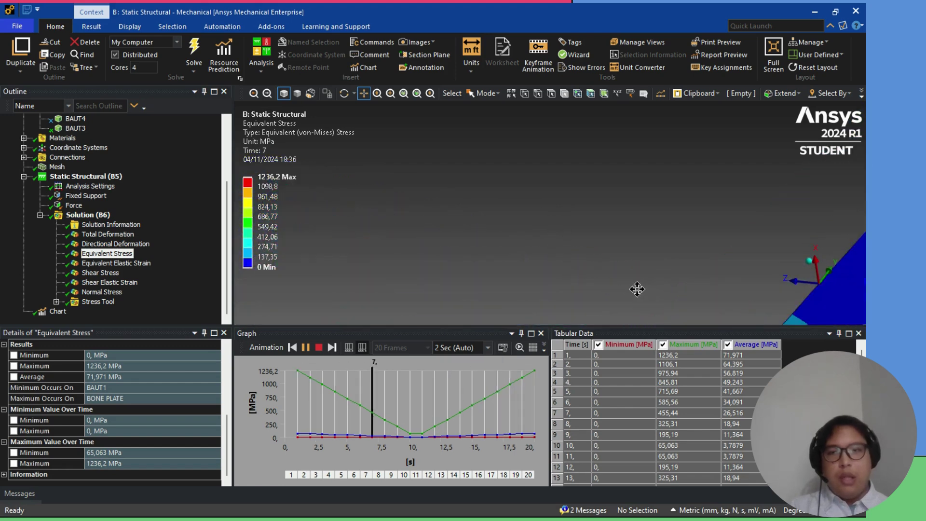
pyautogui.scroll(-5, 637, 290)
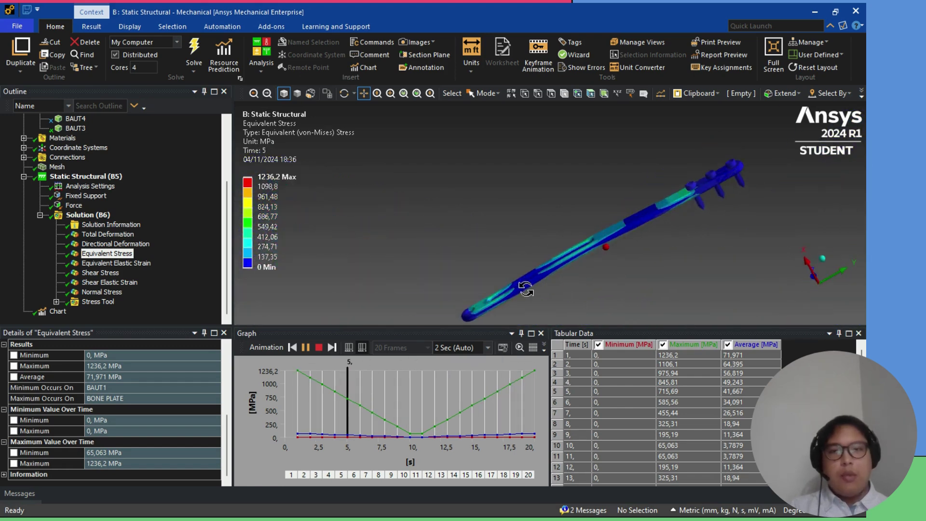
pyautogui.scroll(3, 534, 283)
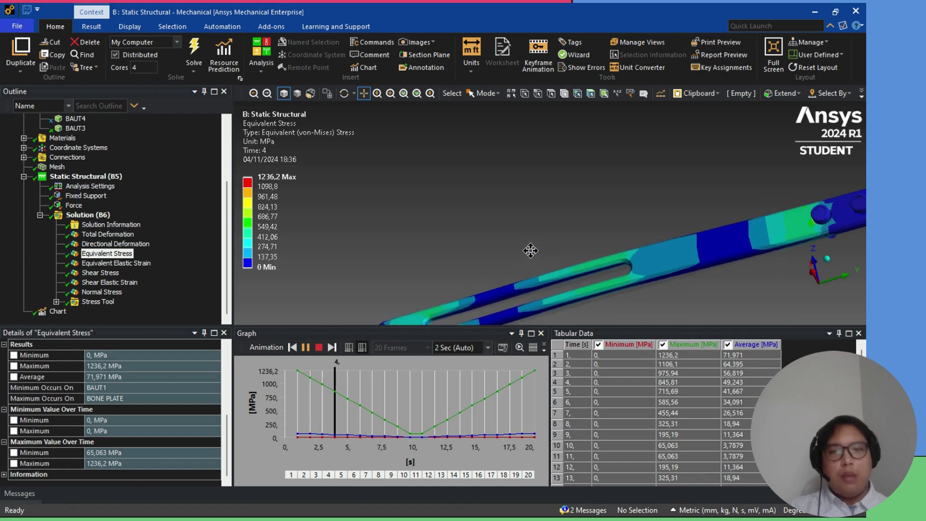
pyautogui.moveTo(531, 251); pyautogui.dragTo(500, 180)
pyautogui.scroll(3, 511, 220)
pyautogui.moveTo(511, 219); pyautogui.dragTo(433, 219, button='middle')
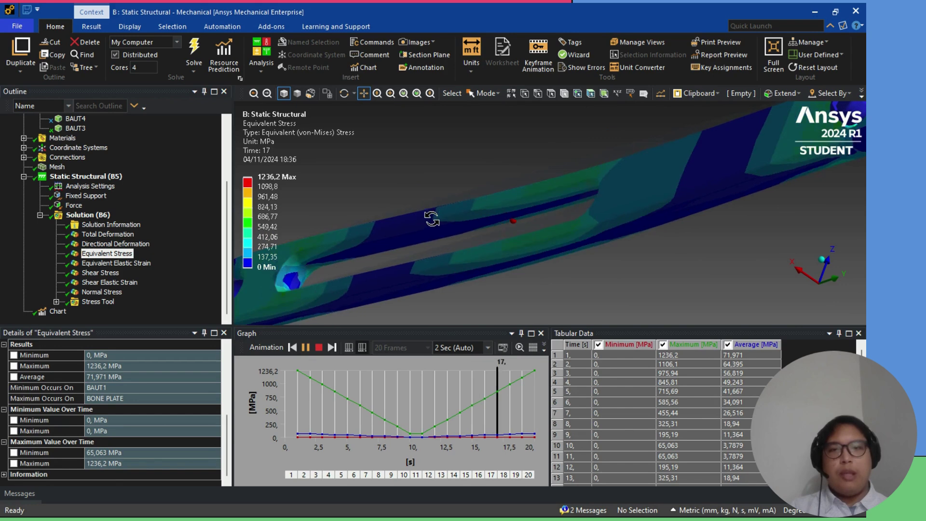
pyautogui.scroll(-5, 432, 219)
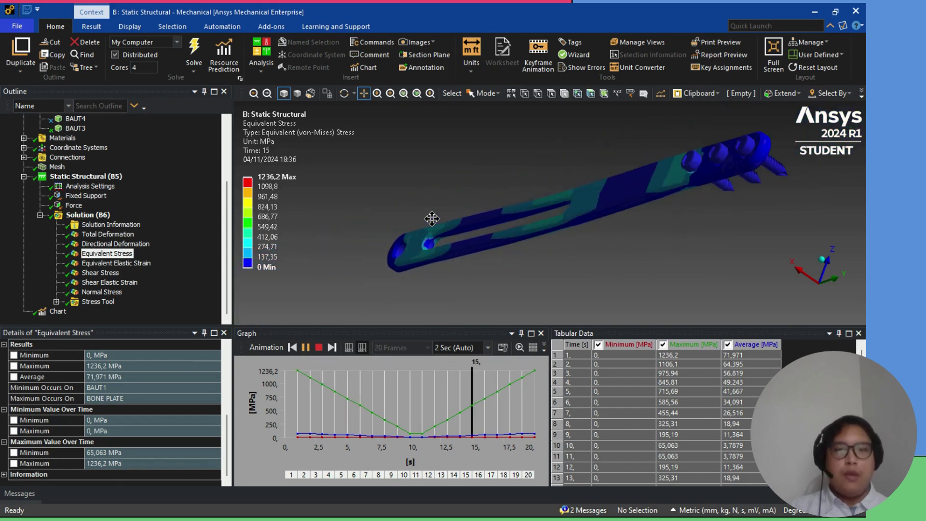
# Step: Inspect the animated equivalent stress around the screws from the plate's underside and at the slotted end, and stop the animation
pyautogui.moveTo(692, 241); pyautogui.dragTo(525, 244, button='middle')
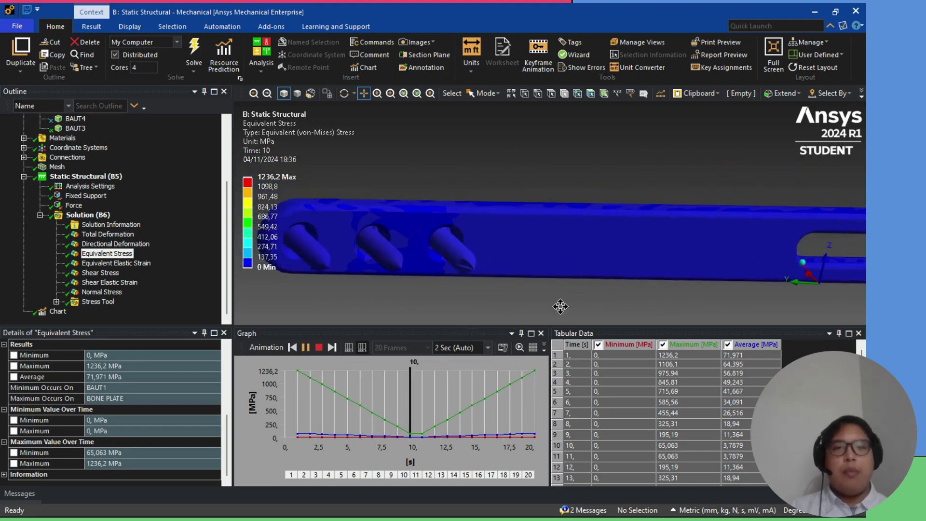
pyautogui.scroll(5, 451, 256)
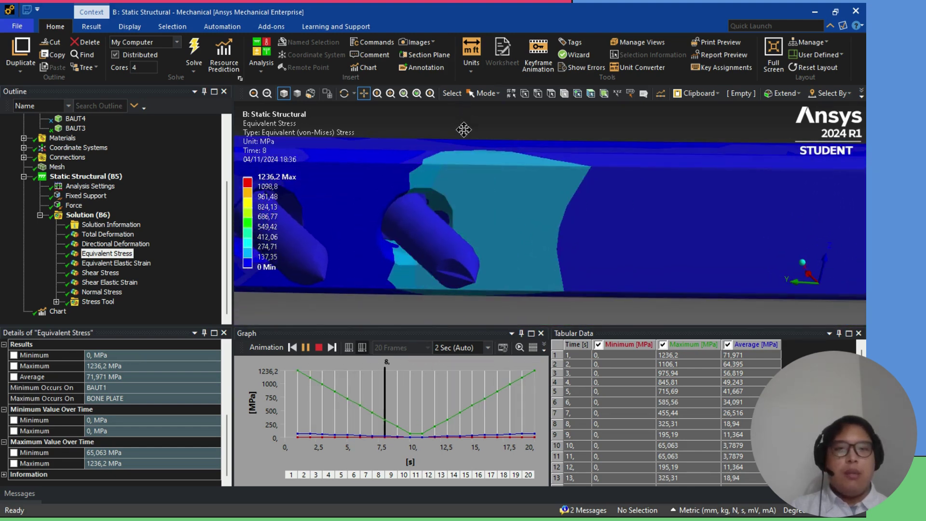
pyautogui.scroll(-5, 466, 159)
pyautogui.moveTo(468, 174); pyautogui.dragTo(769, 243, button='middle')
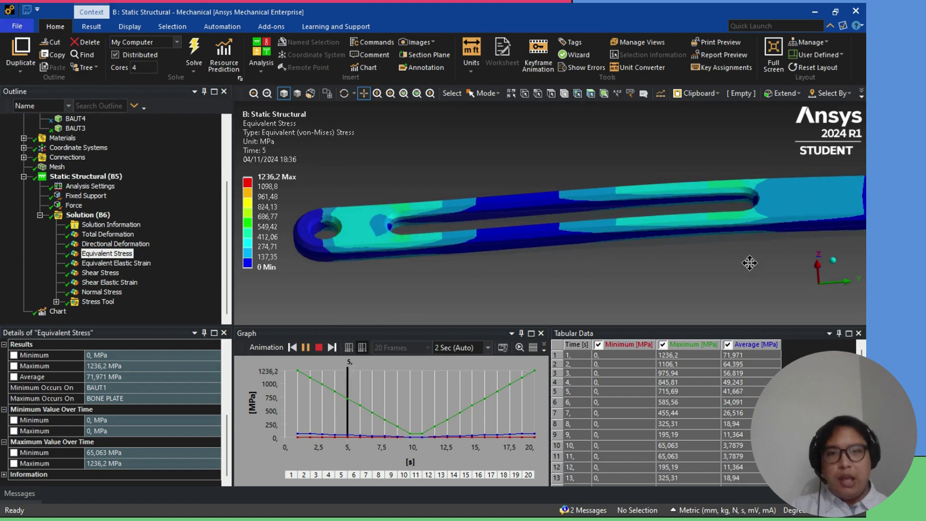
pyautogui.moveTo(750, 263); pyautogui.dragTo(511, 234)
pyautogui.scroll(-4, 521, 227)
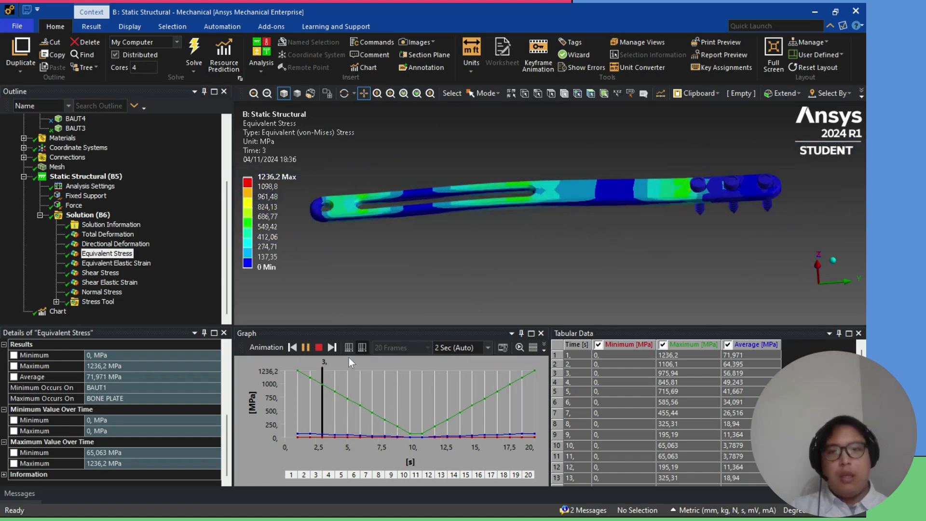
pyautogui.click(317, 350)
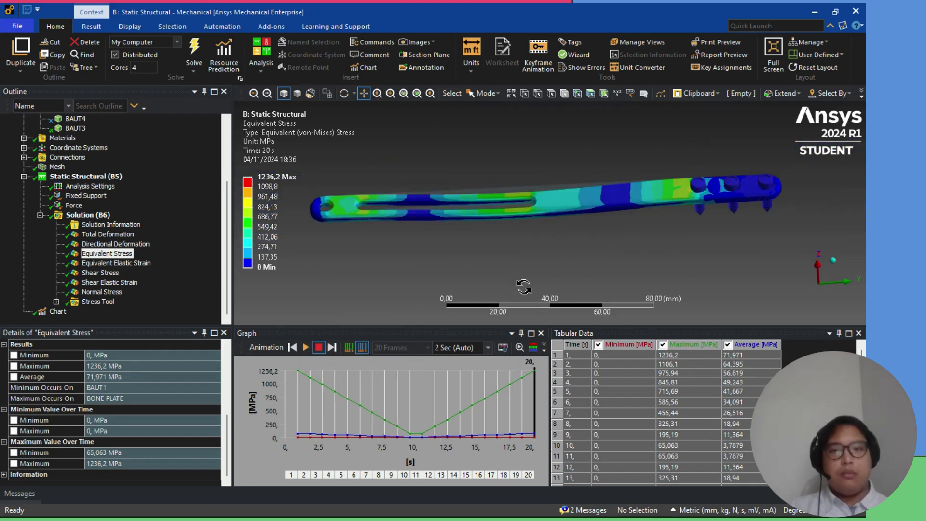
# Step: Examine the equivalent stress around the screw tip protruding from the bone plate's underside up close
pyautogui.moveTo(523, 286); pyautogui.dragTo(523, 138, button='middle')
pyautogui.scroll(2, 523, 137)
pyautogui.moveTo(657, 162); pyautogui.dragTo(625, 241, button='middle')
pyautogui.scroll(2, 600, 198)
pyautogui.scroll(6, 657, 199)
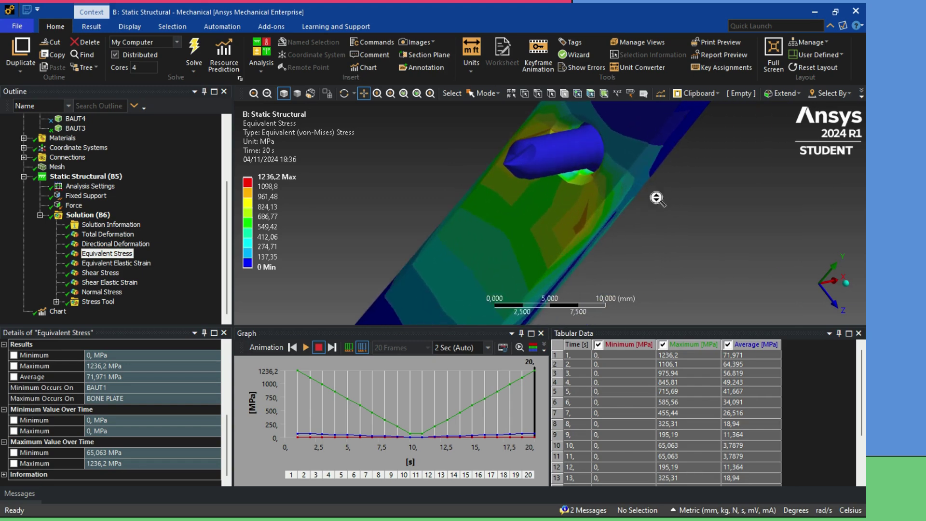
pyautogui.moveTo(699, 204); pyautogui.dragTo(637, 201, button='middle')
pyautogui.scroll(-5, 637, 201)
# Step: Examine the equivalent stress around the three screw heads on the plate's upper face
pyautogui.moveTo(516, 177); pyautogui.dragTo(389, 193, button='middle')
pyautogui.scroll(2, 389, 192)
pyautogui.moveTo(333, 217); pyautogui.dragTo(680, 218)
pyautogui.scroll(4, 639, 219)
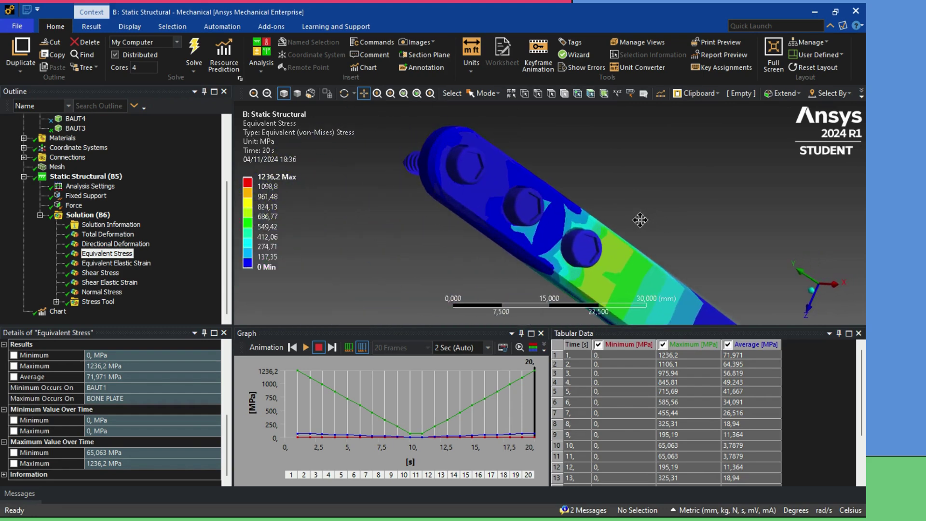
pyautogui.moveTo(664, 206); pyautogui.dragTo(590, 184, button='middle')
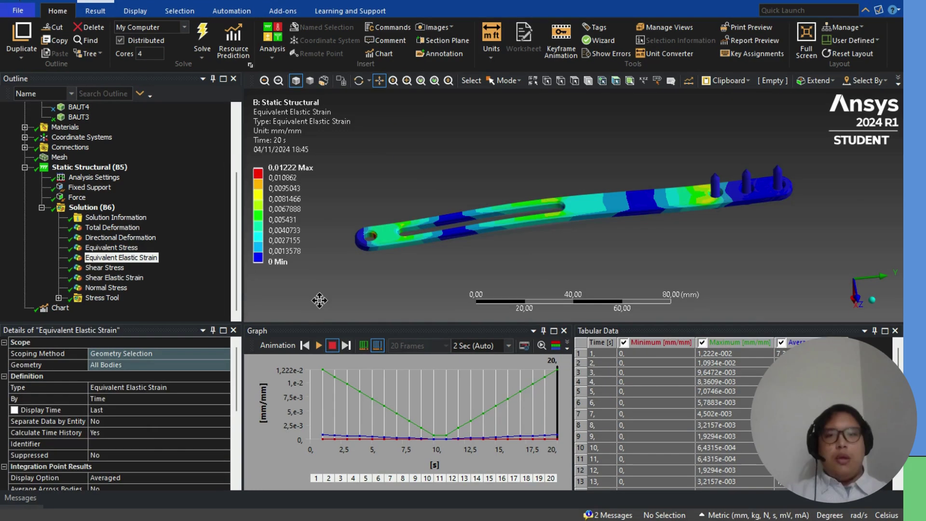
# Step: Review the equivalent elastic strain result's details and its minimum, maximum and average values over all time steps
pyautogui.scroll(-3, 143, 418)
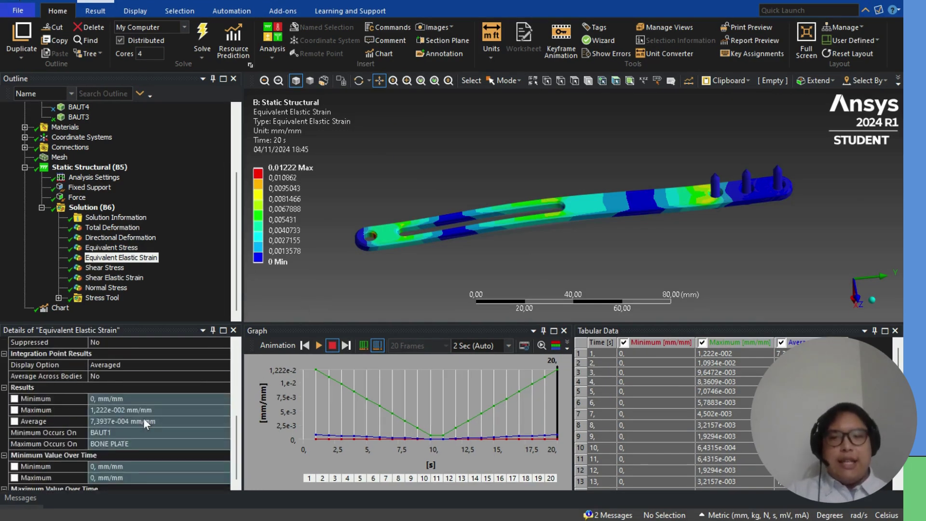
pyautogui.scroll(-2, 143, 418)
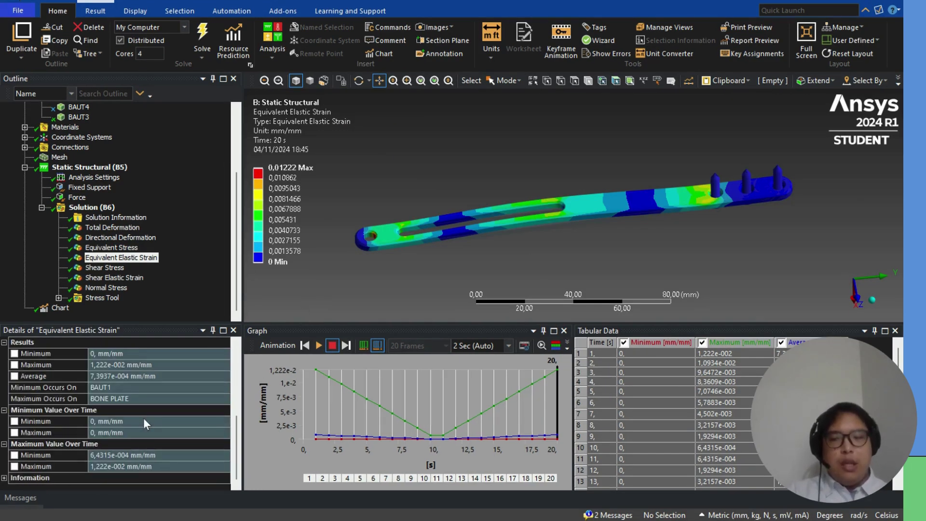
pyautogui.scroll(-2, 696, 407)
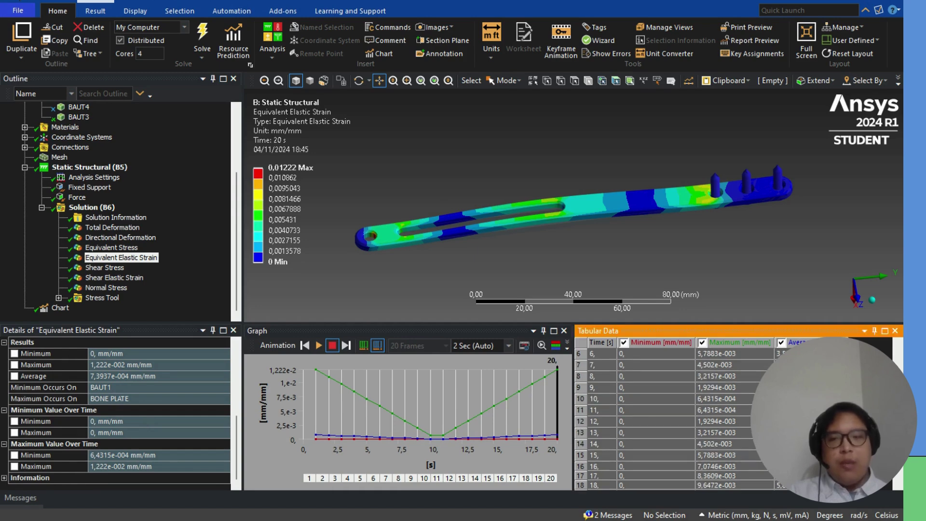
pyautogui.scroll(-1, 695, 407)
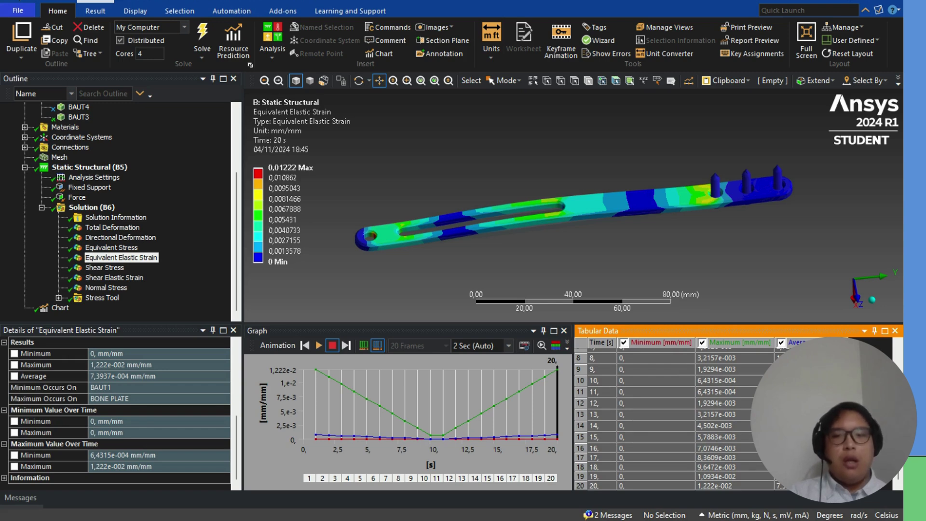
pyautogui.scroll(3, 696, 408)
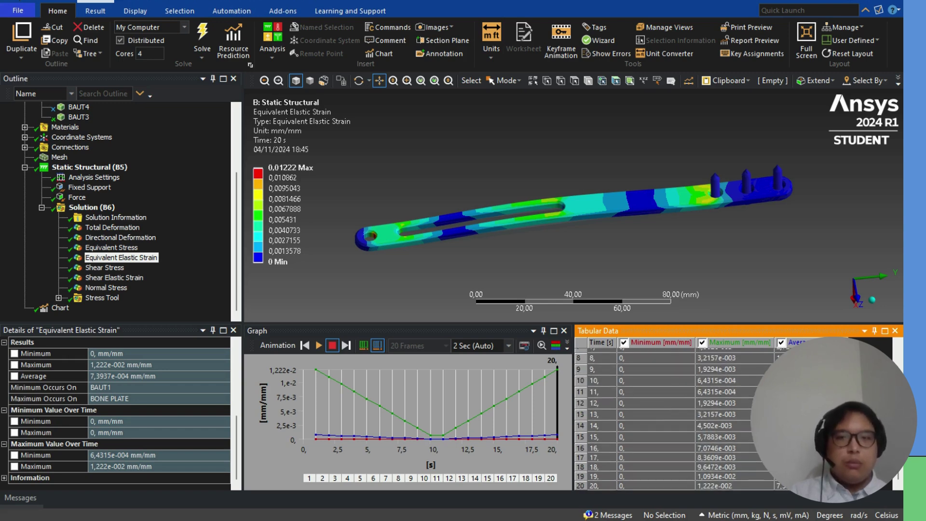
pyautogui.scroll(1, 792, 395)
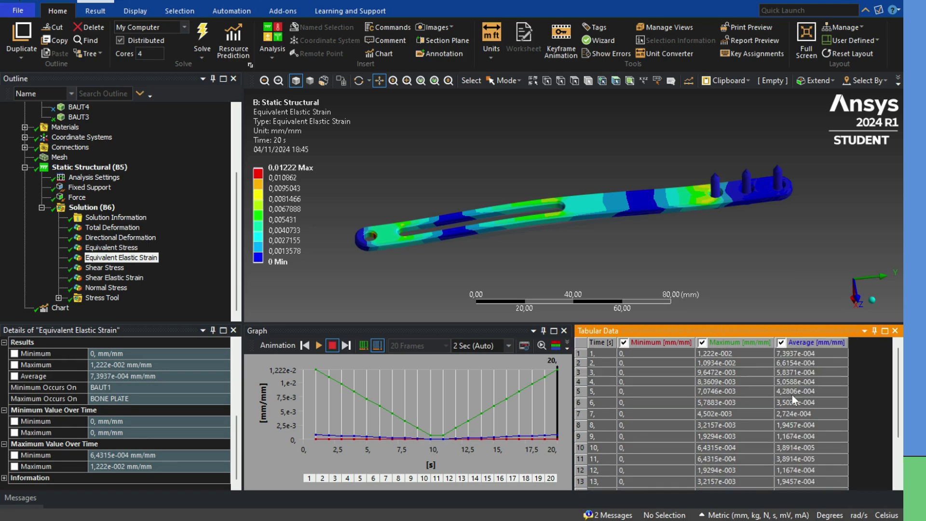
# Step: Animate the equivalent elastic strain and examine it around the plate's slotted end and end hole up close
pyautogui.click(319, 345)
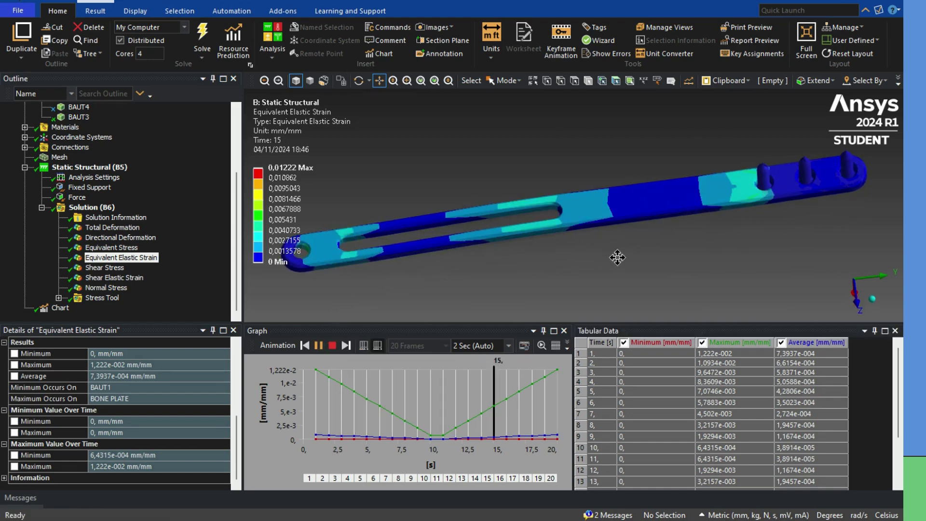
pyautogui.scroll(5, 743, 176)
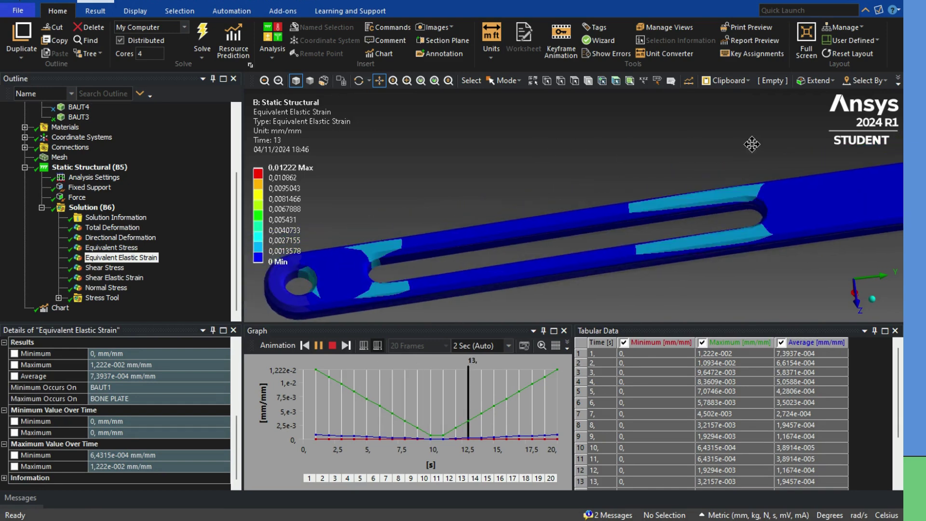
pyautogui.moveTo(752, 144); pyautogui.dragTo(717, 264, button='middle')
pyautogui.scroll(2, 603, 218)
pyautogui.scroll(-4, 605, 217)
pyautogui.moveTo(594, 240); pyautogui.dragTo(733, 40)
pyautogui.scroll(5, 671, 222)
pyautogui.moveTo(833, 258); pyautogui.dragTo(613, 149)
pyautogui.scroll(3, 700, 177)
pyautogui.moveTo(695, 178); pyautogui.dragTo(708, 166, button='middle')
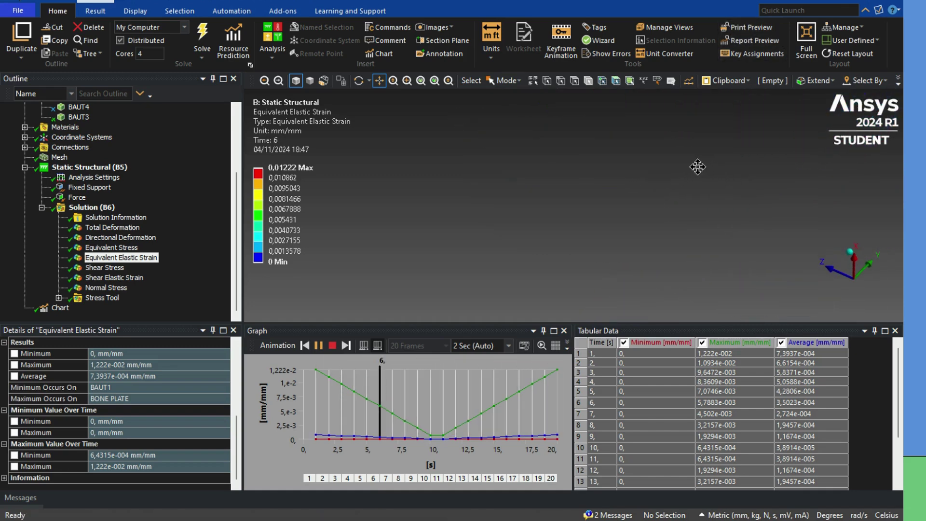
pyautogui.moveTo(679, 152); pyautogui.dragTo(672, 300)
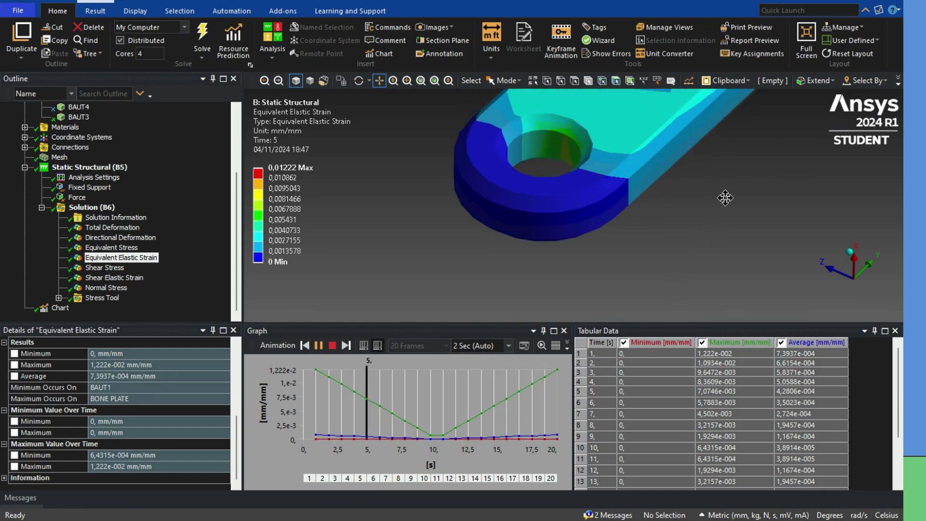
# Step: Follow the animated equivalent elastic strain from the end hole along the long slot to the screw area
pyautogui.moveTo(719, 208)
pyautogui.mouseDown()
pyautogui.moveTo(500, 298)
pyautogui.moveTo(539, 314)
pyautogui.mouseUp()
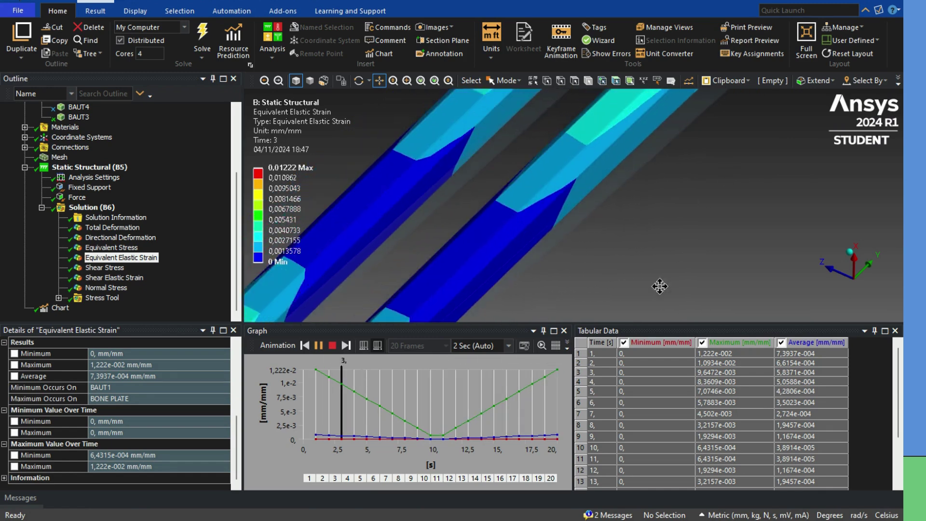
pyautogui.moveTo(743, 172); pyautogui.dragTo(724, 246)
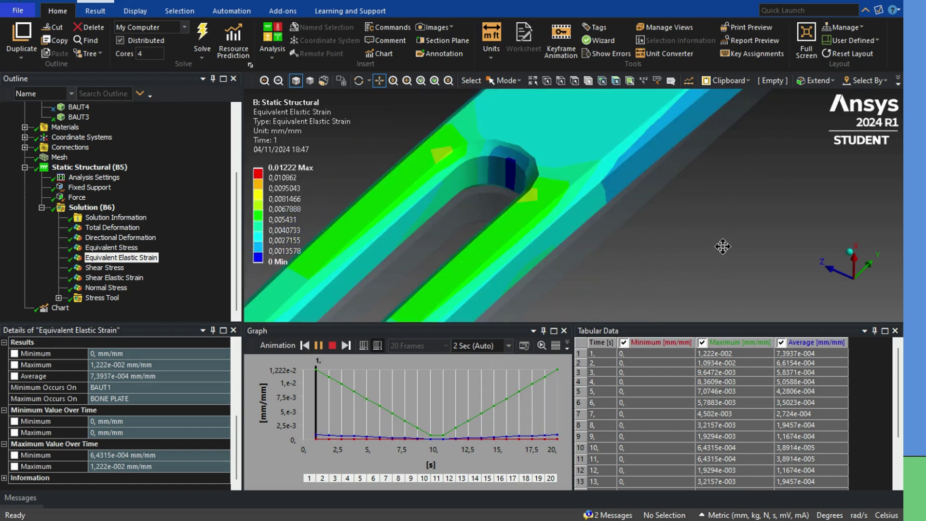
pyautogui.moveTo(763, 200)
pyautogui.mouseDown()
pyautogui.moveTo(622, 316)
pyautogui.moveTo(610, 299)
pyautogui.moveTo(639, 287)
pyautogui.mouseUp()
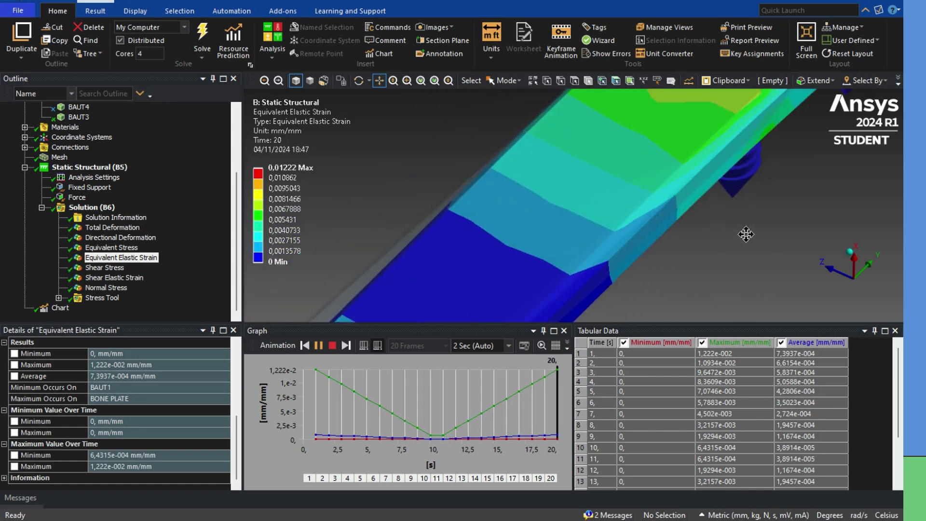
pyautogui.moveTo(748, 232)
pyautogui.mouseDown()
pyautogui.moveTo(670, 301)
pyautogui.moveTo(732, 288)
pyautogui.moveTo(611, 333)
pyautogui.mouseUp()
pyautogui.moveTo(724, 248); pyautogui.dragTo(652, 350)
pyautogui.moveTo(739, 222); pyautogui.dragTo(656, 251)
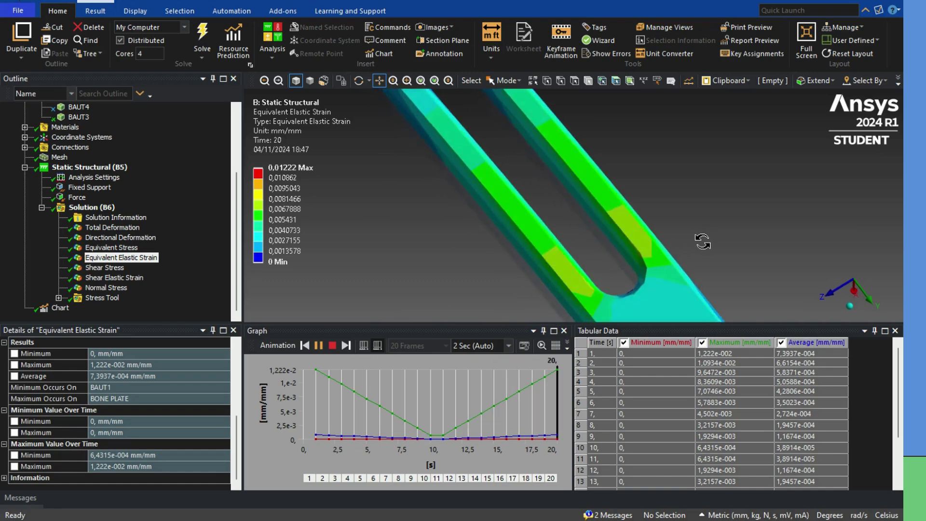
# Step: Inspect the animated equivalent elastic strain on the plate's underside, from the slot to the protruding screws
pyautogui.moveTo(751, 268); pyautogui.dragTo(744, 259, button='middle')
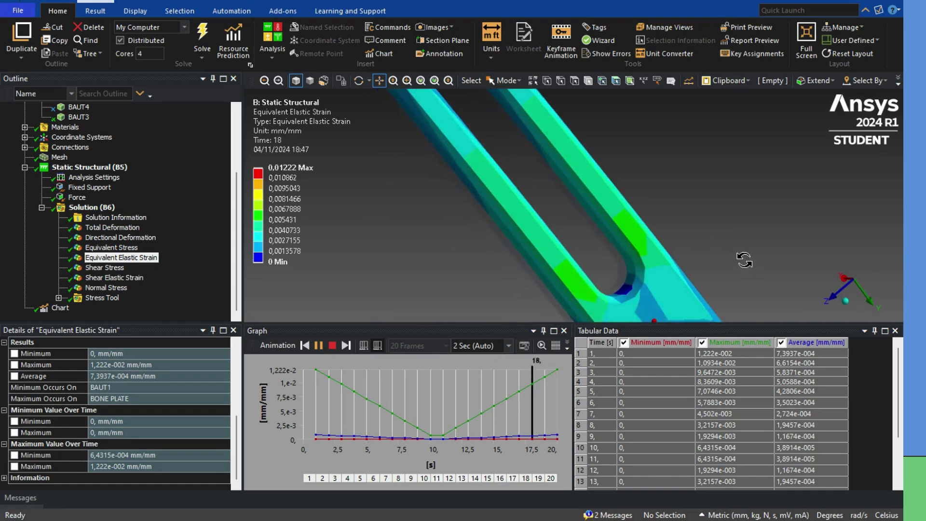
pyautogui.moveTo(744, 259); pyautogui.dragTo(627, 130)
pyautogui.moveTo(733, 212); pyautogui.dragTo(642, 148)
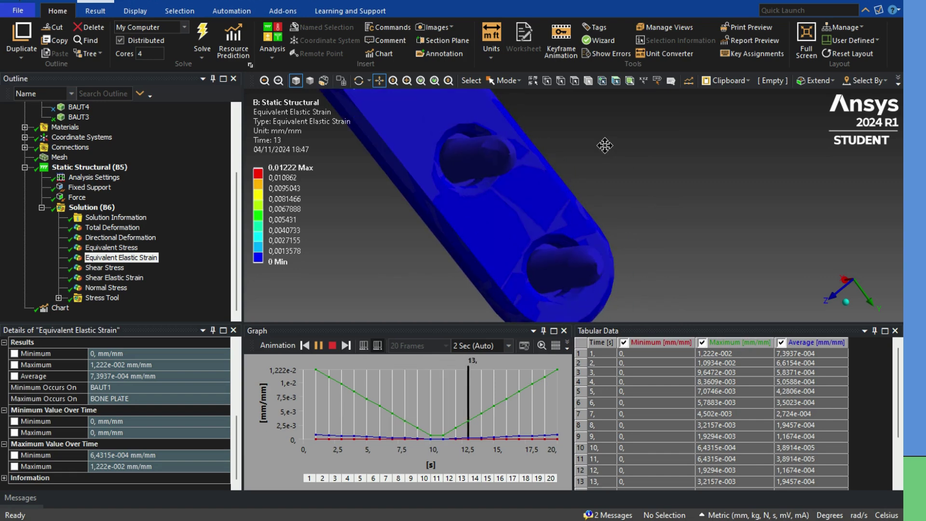
pyautogui.moveTo(601, 142); pyautogui.dragTo(527, 269, button='middle')
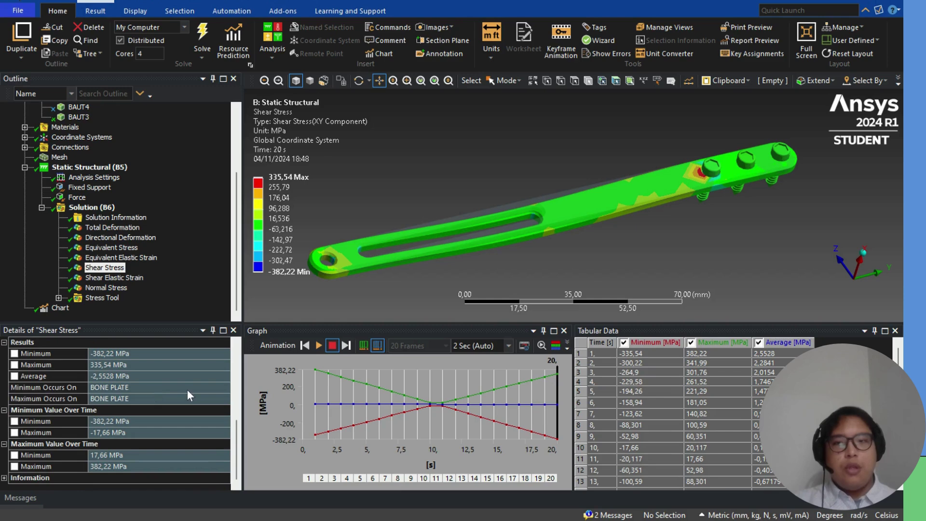
# Step: Review the XY shear stress result's tabulated minimum, maximum and average values over time
pyautogui.click(668, 383)
pyautogui.scroll(-1, 668, 383)
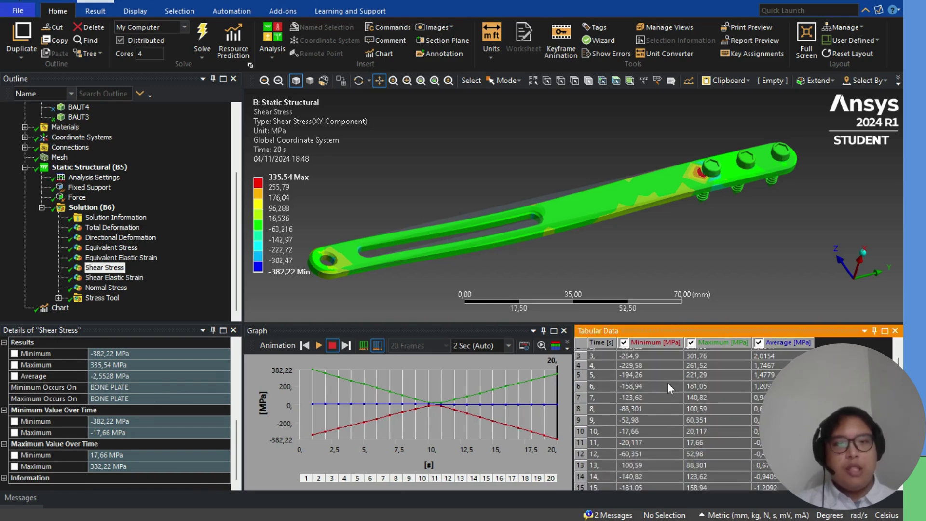
pyautogui.scroll(1, 668, 388)
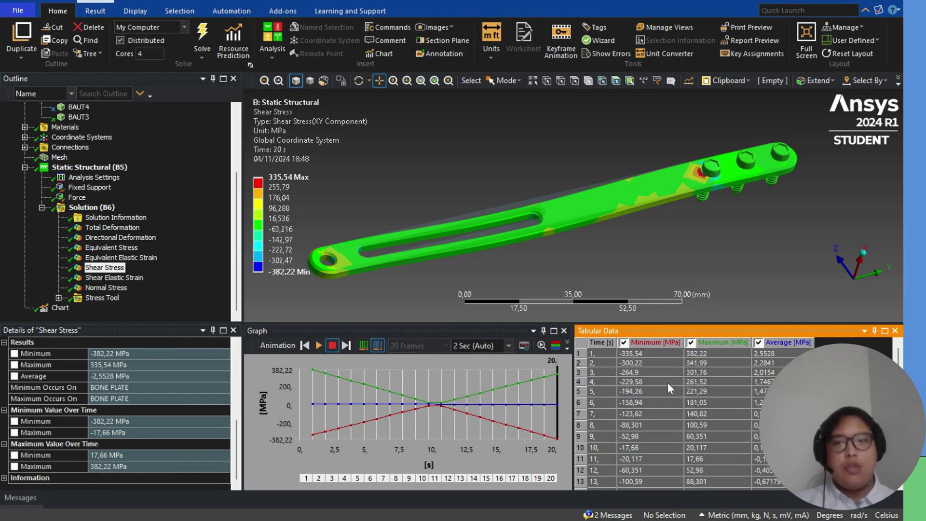
pyautogui.scroll(-1, 668, 383)
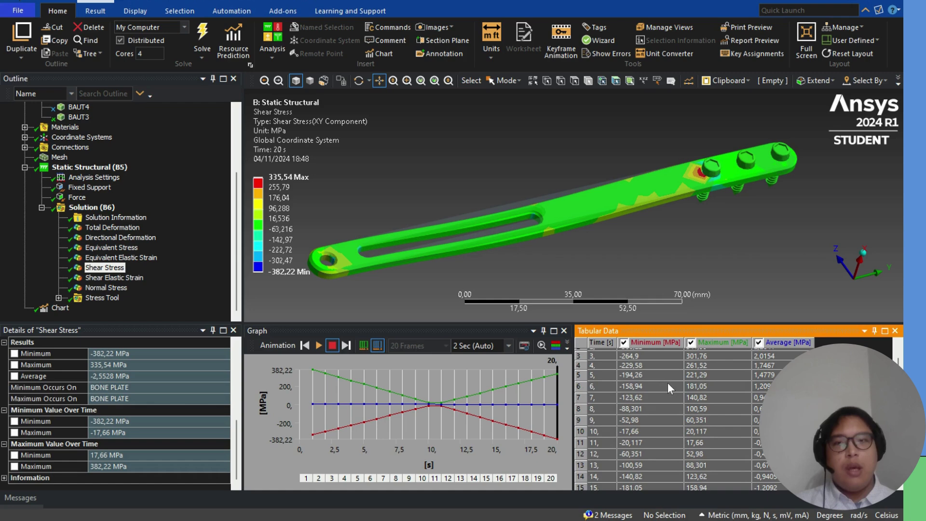
pyautogui.scroll(1, 668, 384)
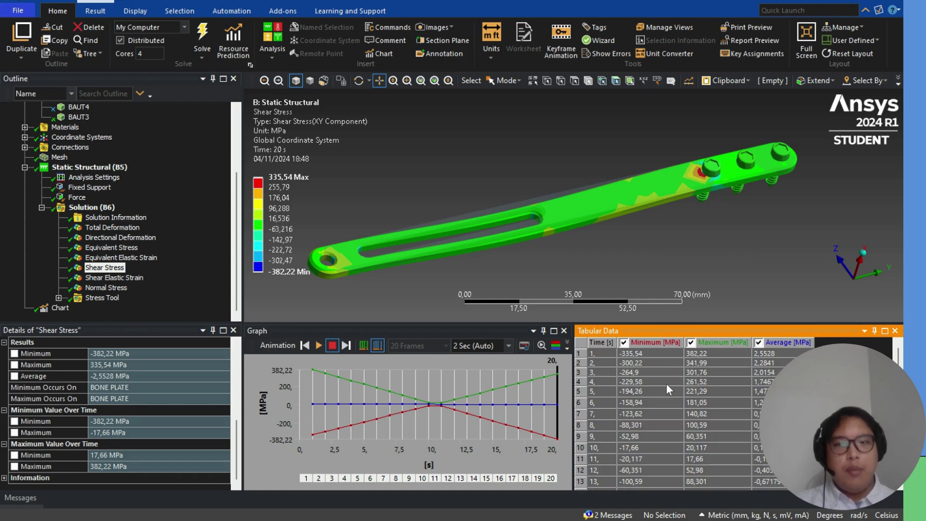
# Step: Animate the XY shear stress and examine it around the plate's end hole and adjacent slot end
pyautogui.click(319, 346)
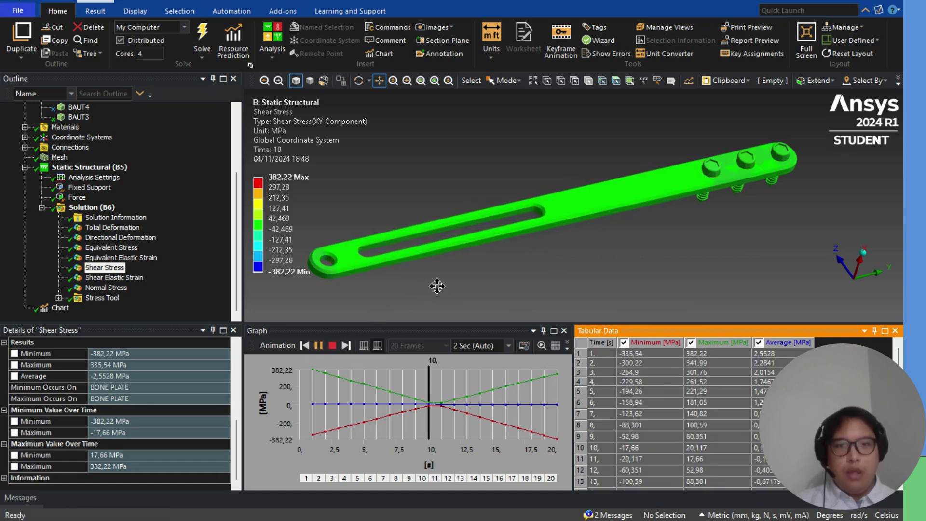
pyautogui.scroll(5, 386, 270)
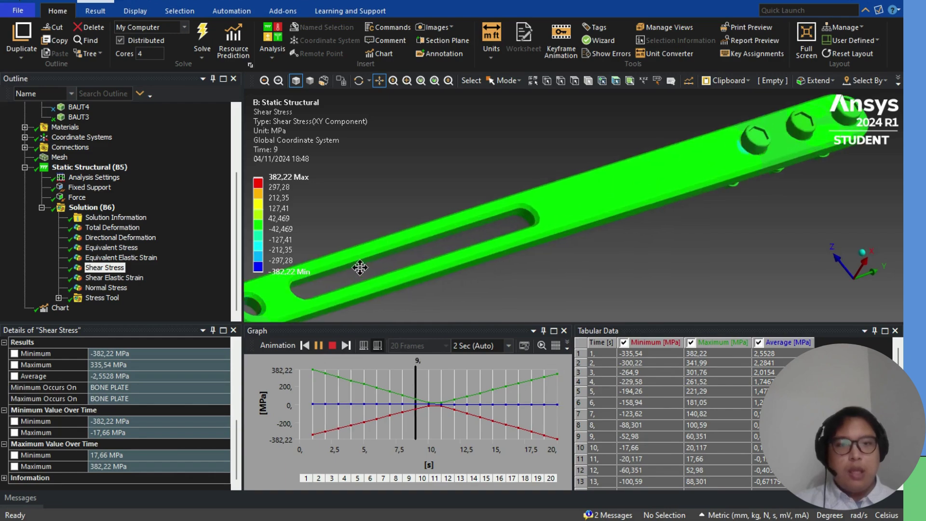
pyautogui.moveTo(469, 254); pyautogui.dragTo(567, 225)
pyautogui.scroll(5, 465, 234)
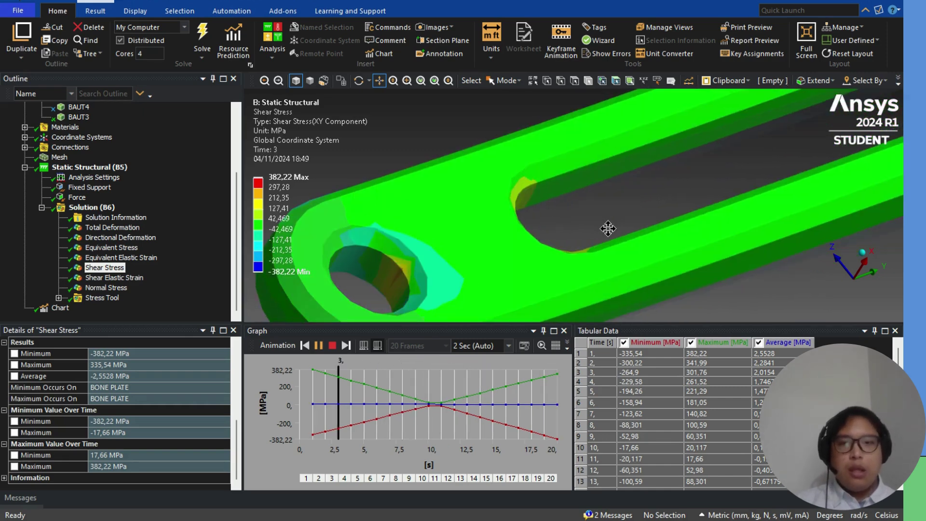
pyautogui.moveTo(608, 228); pyautogui.dragTo(533, 227)
pyautogui.moveTo(537, 230); pyautogui.dragTo(574, 238, button='middle')
# Step: Examine the animated shear stress around the three screw heads from different angles
pyautogui.moveTo(554, 246); pyautogui.dragTo(422, 284)
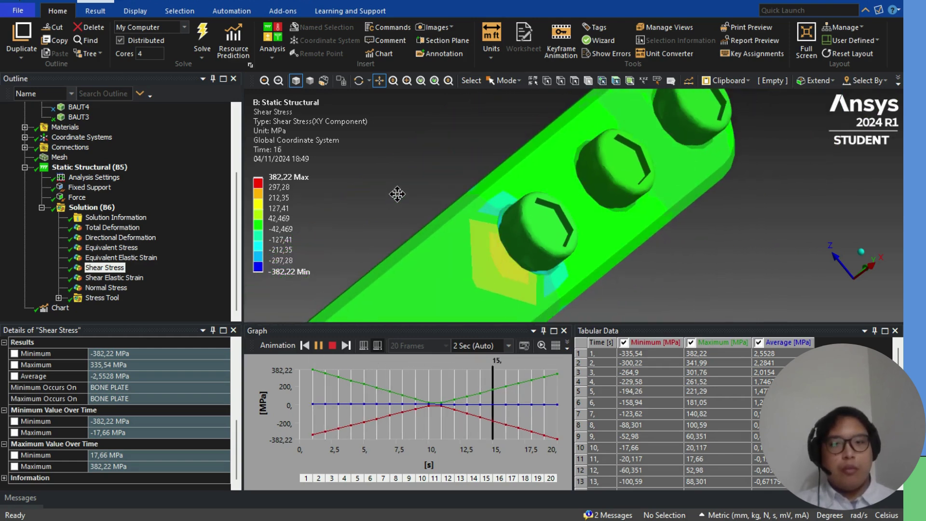
pyautogui.moveTo(397, 194)
pyautogui.mouseDown(button='middle')
pyautogui.moveTo(354, 209)
pyautogui.moveTo(307, 261)
pyautogui.moveTo(372, 173)
pyautogui.moveTo(331, 207)
pyautogui.moveTo(339, 198)
pyautogui.mouseUp(button='middle')
pyautogui.moveTo(339, 199); pyautogui.dragTo(310, 204)
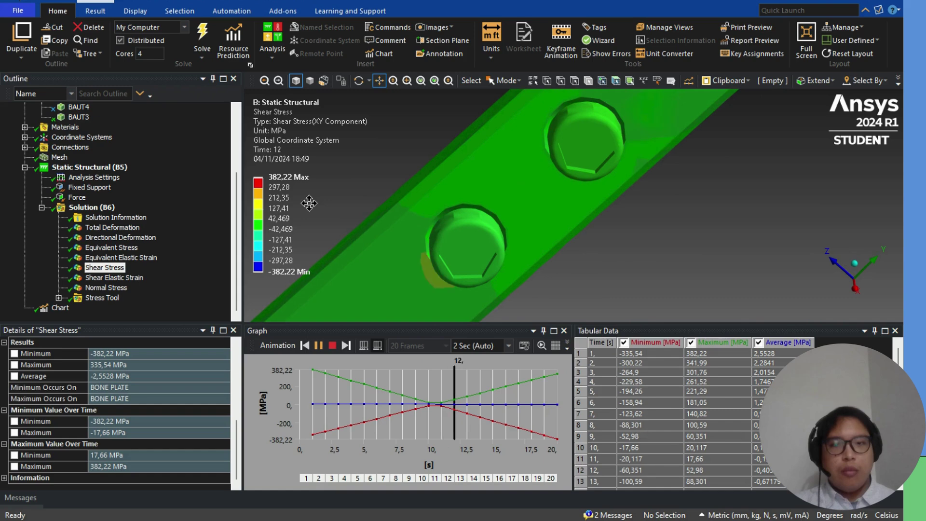
pyautogui.scroll(-5, 325, 197)
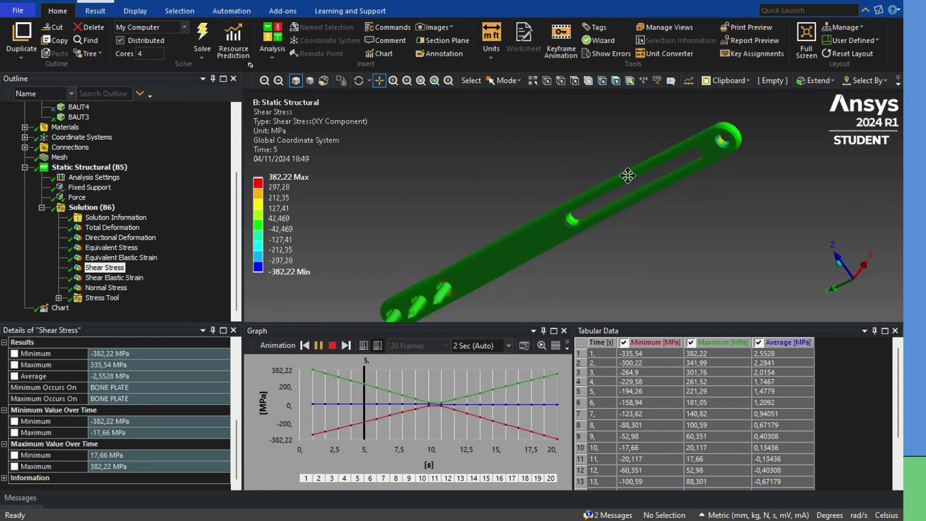
# Step: Examine the animated shear stress on the plate's underside around the end hole and along the slot
pyautogui.moveTo(727, 201); pyautogui.dragTo(611, 270)
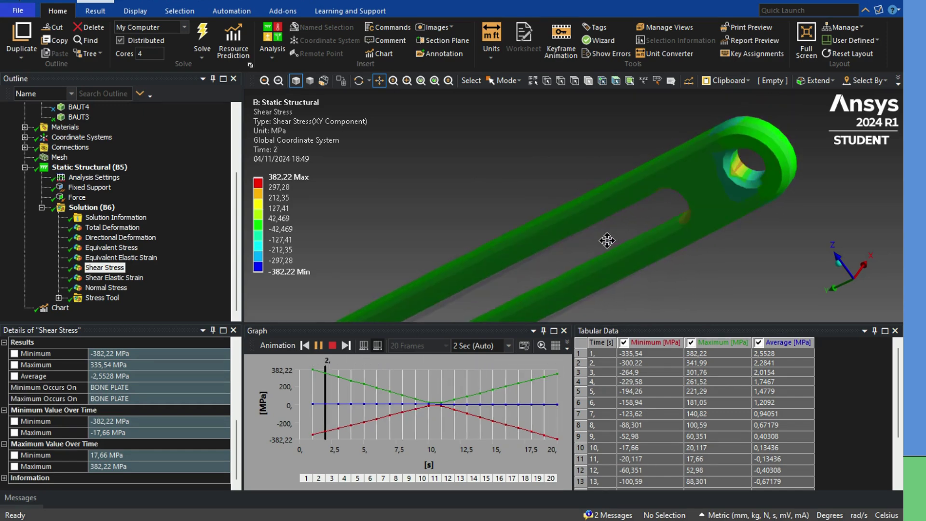
pyautogui.moveTo(684, 192); pyautogui.dragTo(770, 166, button='middle')
pyautogui.moveTo(678, 201); pyautogui.dragTo(778, 147)
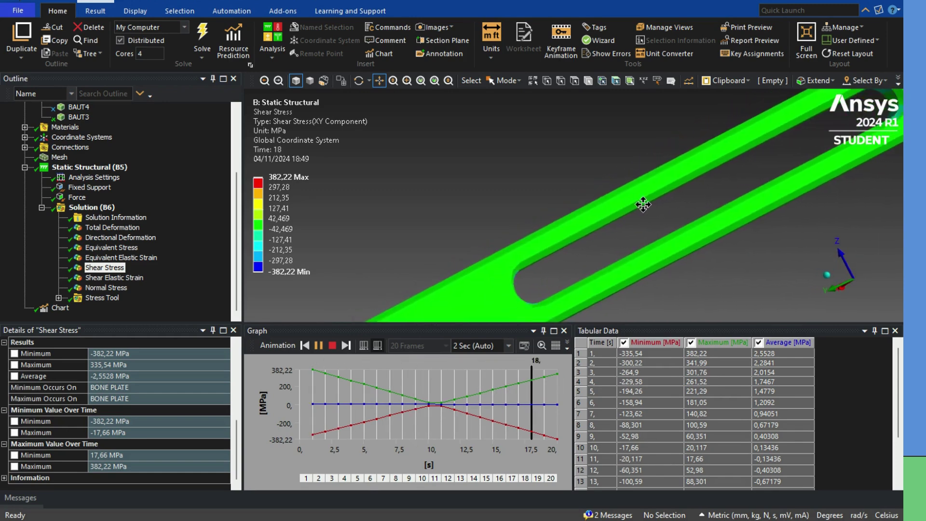
pyautogui.moveTo(528, 274); pyautogui.dragTo(723, 169)
pyautogui.moveTo(523, 227); pyautogui.dragTo(719, 126)
# Step: Inspect the animated shear stress around the screws protruding from the underside and towards the slot's inner end
pyautogui.moveTo(470, 194)
pyautogui.mouseDown()
pyautogui.moveTo(550, 143)
pyautogui.moveTo(565, 166)
pyautogui.mouseUp()
pyautogui.scroll(5, 579, 182)
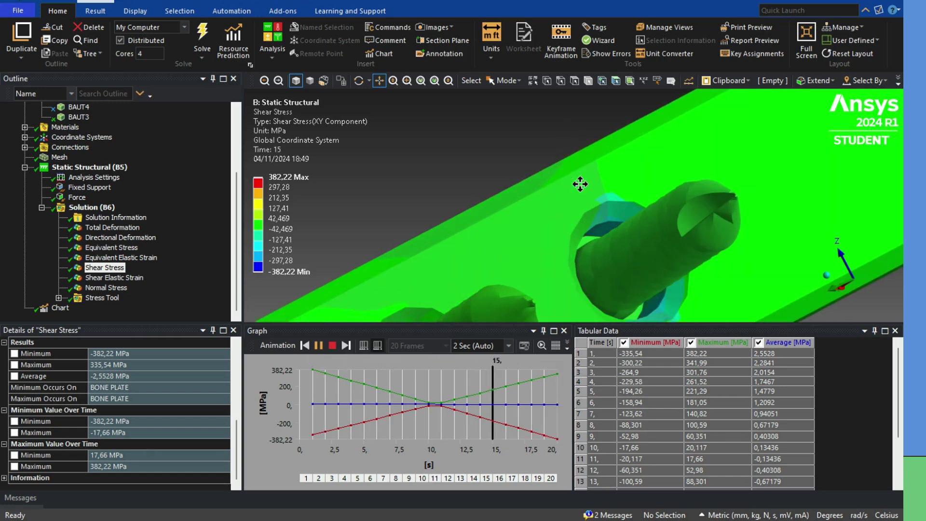
pyautogui.scroll(-5, 580, 183)
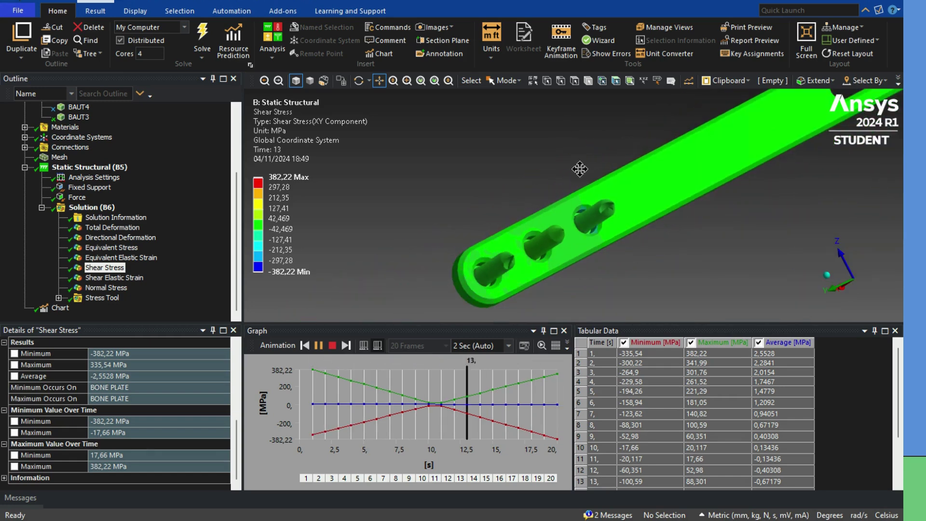
pyautogui.moveTo(580, 159); pyautogui.dragTo(390, 297, button='middle')
pyautogui.scroll(5, 579, 237)
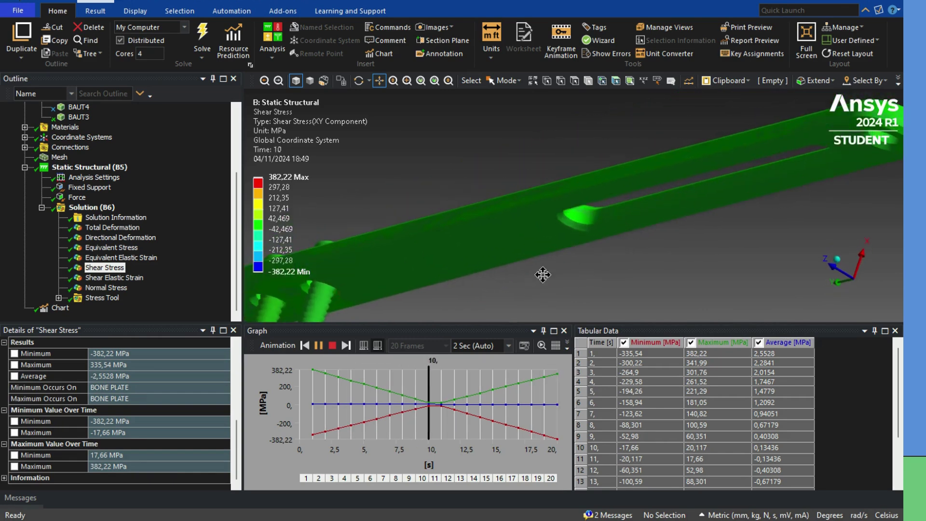
# Step: Stop the XY shear stress animation and examine the static contours around the three screw heads
pyautogui.moveTo(573, 234); pyautogui.dragTo(525, 201, button='middle')
pyautogui.scroll(-5, 525, 201)
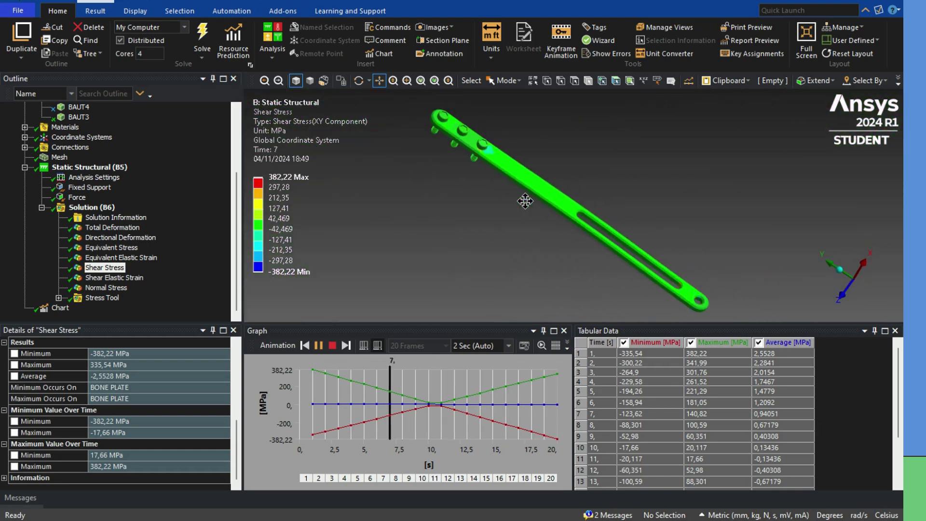
pyautogui.click(333, 346)
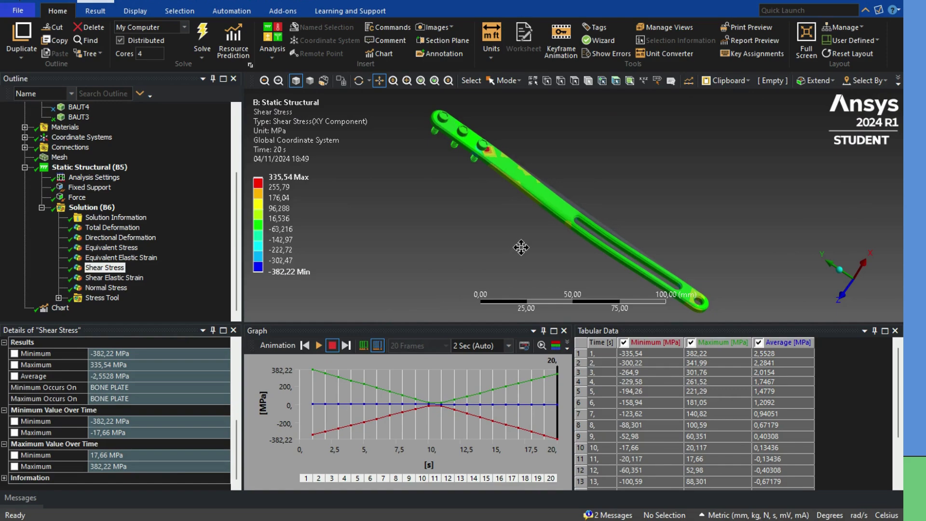
pyautogui.scroll(5, 522, 247)
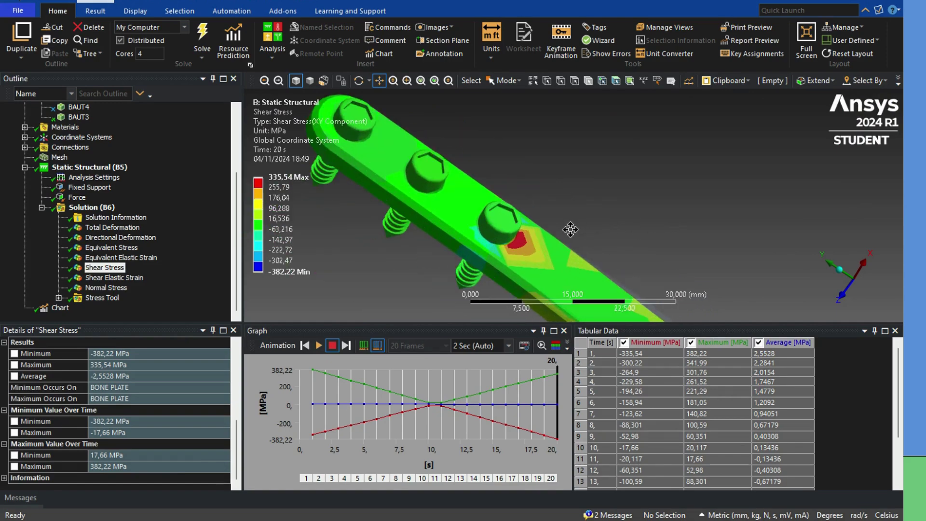
pyautogui.scroll(4, 520, 244)
pyautogui.scroll(-6, 523, 247)
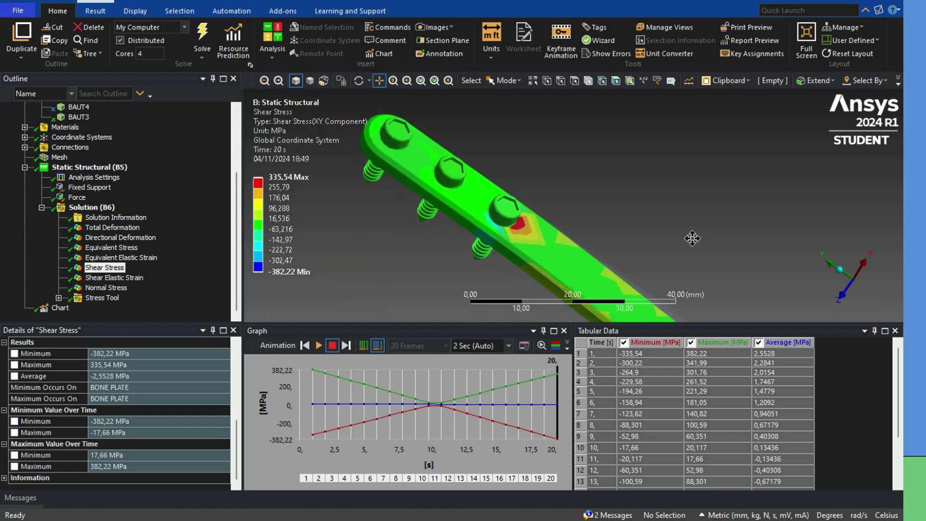
# Step: Examine the static shear stress along the plate's underside, from the slot's inner end to the protruding screws
pyautogui.moveTo(692, 238); pyautogui.dragTo(558, 200)
pyautogui.scroll(2, 554, 204)
pyautogui.moveTo(554, 205); pyautogui.dragTo(621, 143, button='middle')
pyautogui.moveTo(476, 182); pyautogui.dragTo(724, 292)
pyautogui.moveTo(444, 201); pyautogui.dragTo(706, 317)
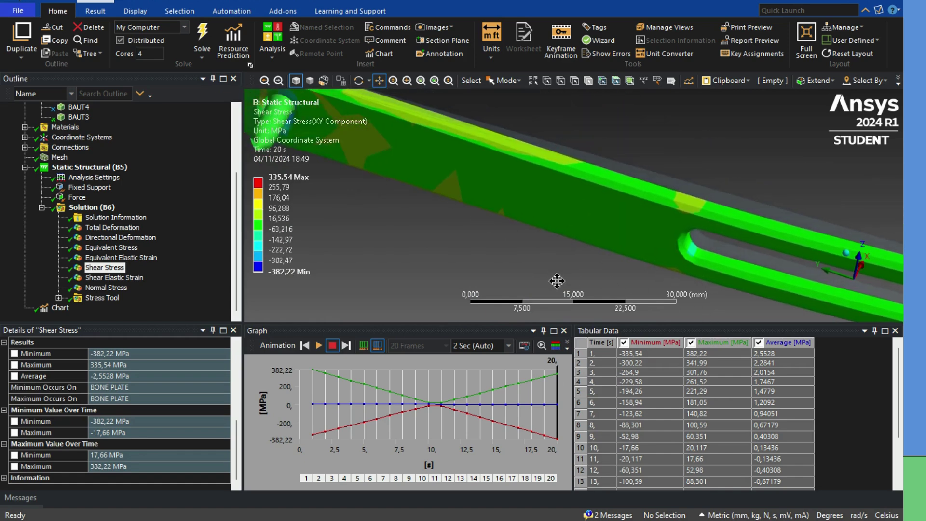
pyautogui.moveTo(556, 281); pyautogui.dragTo(721, 384)
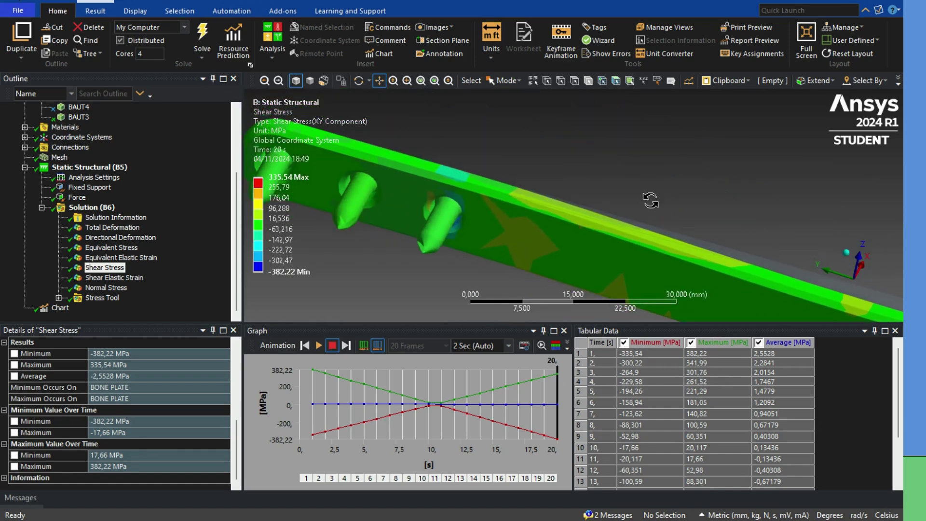
pyautogui.moveTo(651, 200); pyautogui.dragTo(649, 275, button='middle')
pyautogui.scroll(-3, 632, 244)
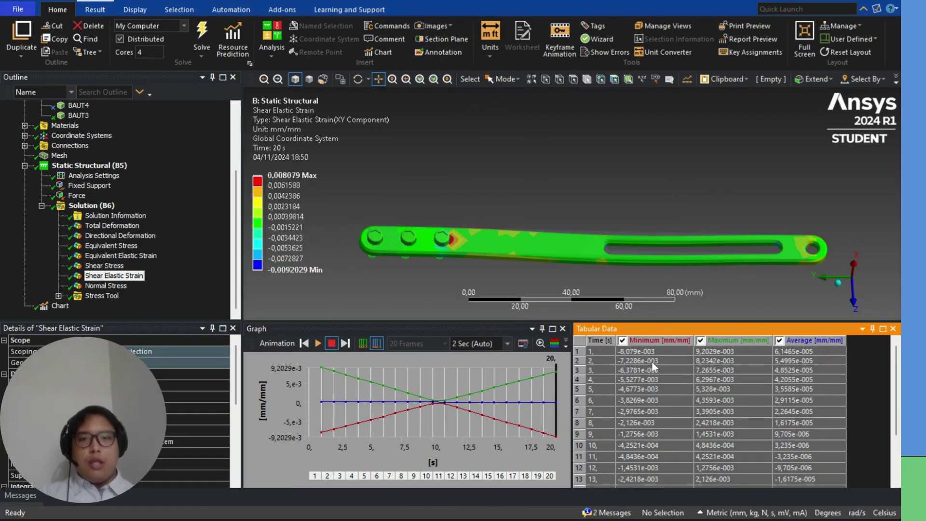
# Step: Read the XY shear elastic strain's values over time and its result details
pyautogui.scroll(2, 653, 366)
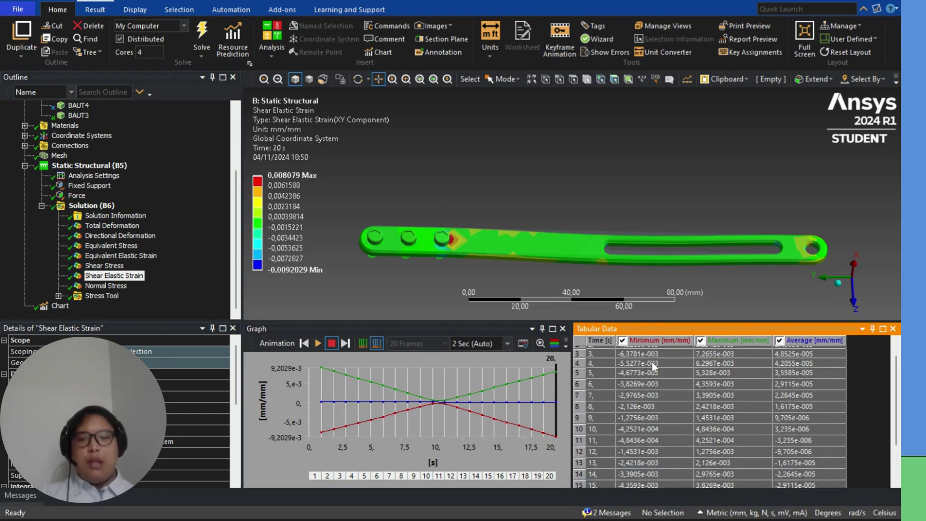
pyautogui.scroll(1, 652, 366)
pyautogui.scroll(-5, 171, 389)
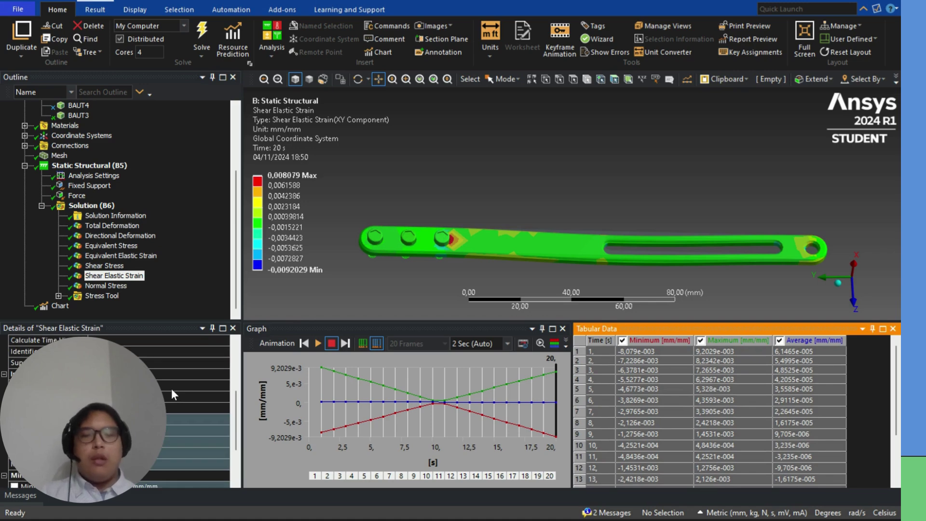
pyautogui.scroll(-1, 172, 389)
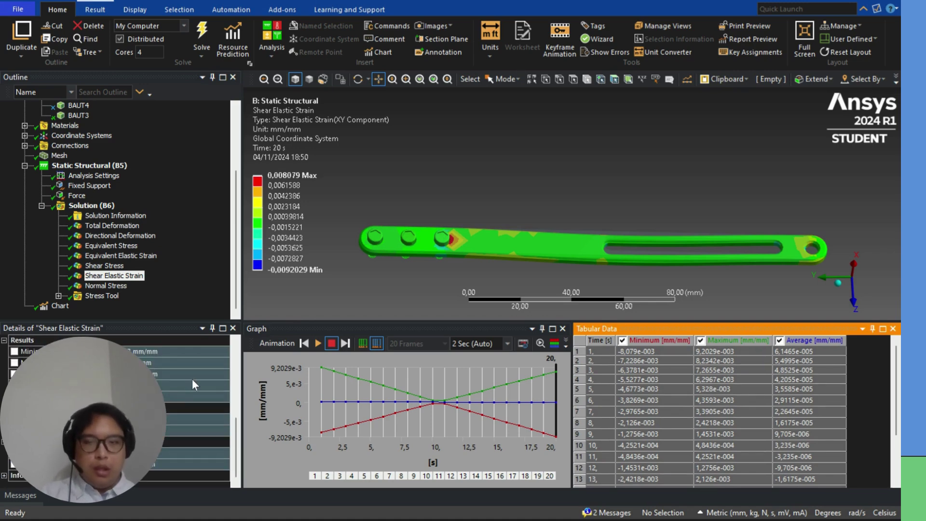
# Step: Examine the shear elastic strain on the plate's upper face, from the screw heads along the slot to the end hole
pyautogui.scroll(4, 441, 244)
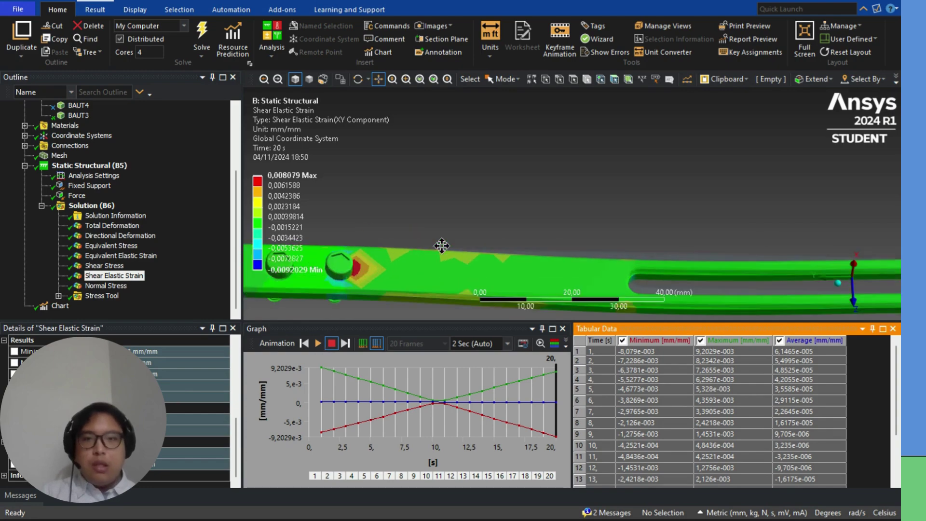
pyautogui.moveTo(480, 213); pyautogui.dragTo(452, 197, button='middle')
pyautogui.moveTo(786, 189); pyautogui.dragTo(365, 189)
pyautogui.scroll(3, 686, 208)
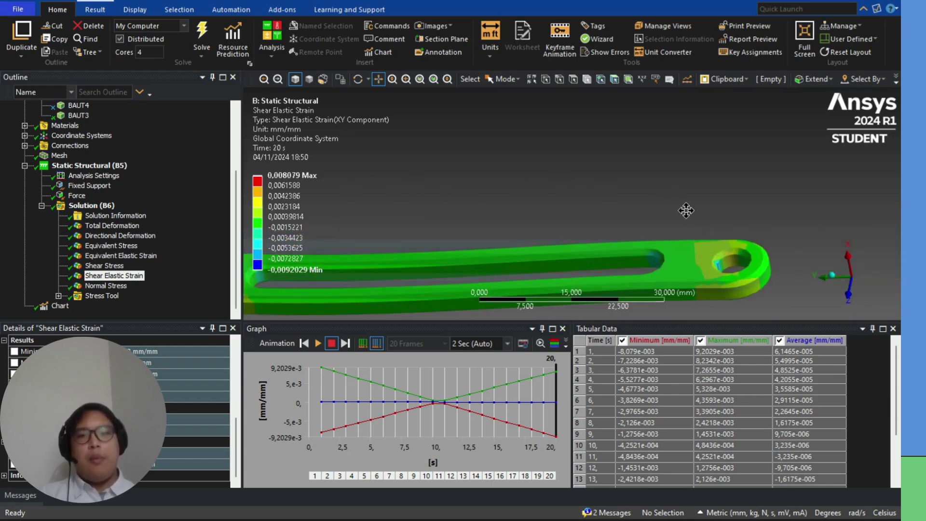
# Step: Examine the shear elastic strain along the underside to the protruding screws, and around the screw heads
pyautogui.moveTo(702, 221); pyautogui.dragTo(522, 189, button='middle')
pyautogui.moveTo(522, 190); pyautogui.dragTo(680, 140)
pyautogui.moveTo(536, 242); pyautogui.dragTo(668, 104)
pyautogui.moveTo(463, 270); pyautogui.dragTo(594, 104)
pyautogui.moveTo(476, 232); pyautogui.dragTo(550, 131)
pyautogui.moveTo(396, 272); pyautogui.dragTo(478, 176)
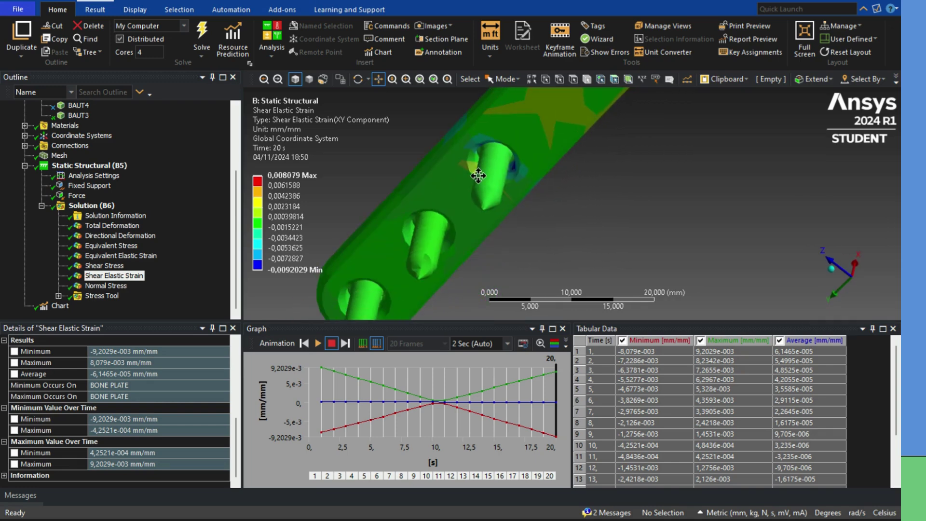
pyautogui.scroll(3, 439, 197)
pyautogui.moveTo(487, 225); pyautogui.dragTo(575, 252, button='middle')
pyautogui.moveTo(494, 214); pyautogui.dragTo(657, 268, button='middle')
pyautogui.scroll(-5, 657, 265)
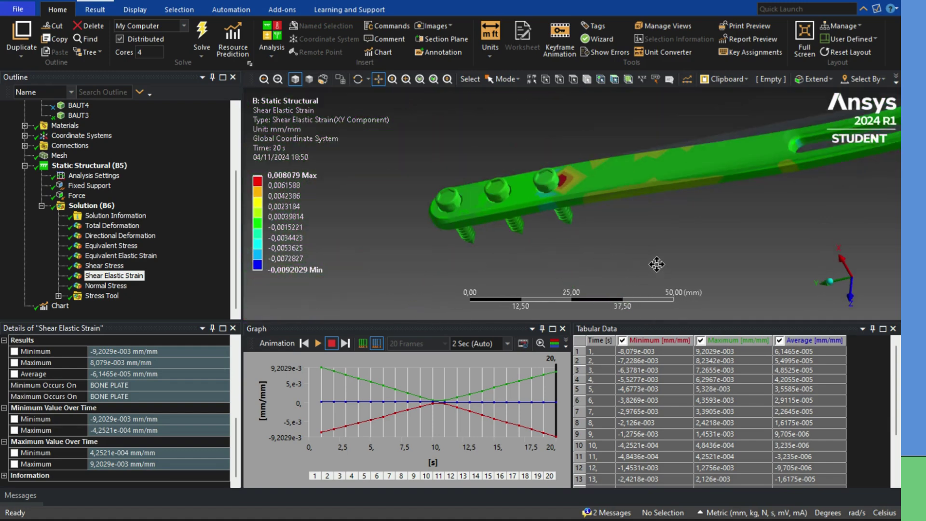
# Step: Animate the shear elastic strain over the whole plate and view it from a slightly different angle
pyautogui.scroll(-3, 657, 264)
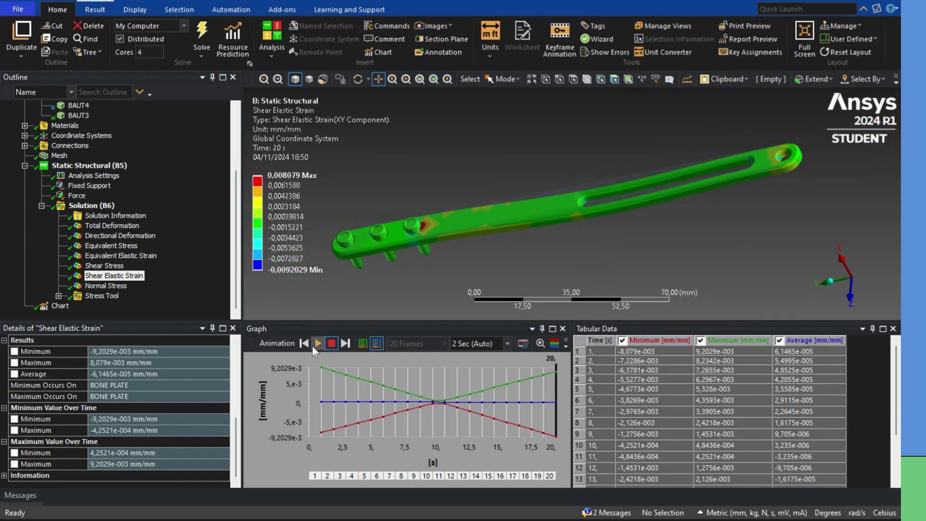
pyautogui.click(315, 345)
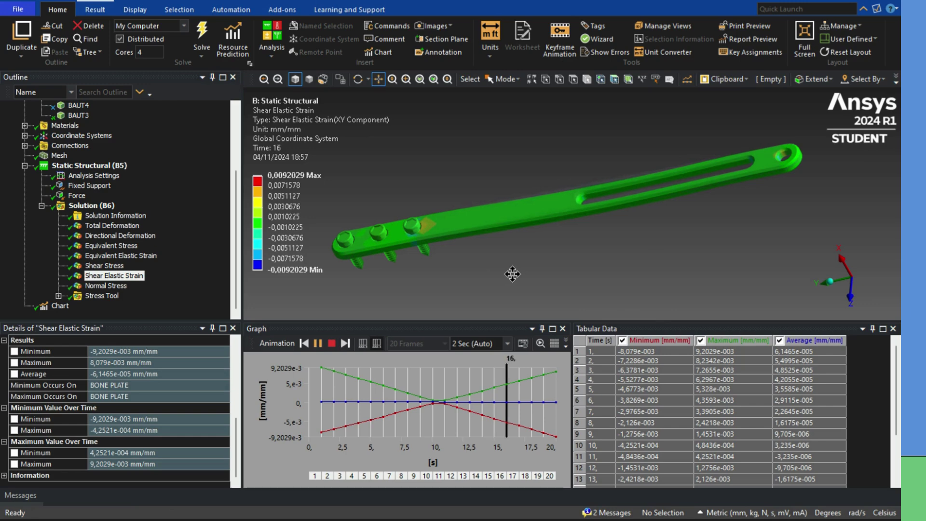
pyautogui.moveTo(513, 274); pyautogui.dragTo(482, 260, button='middle')
pyautogui.click(146, 11)
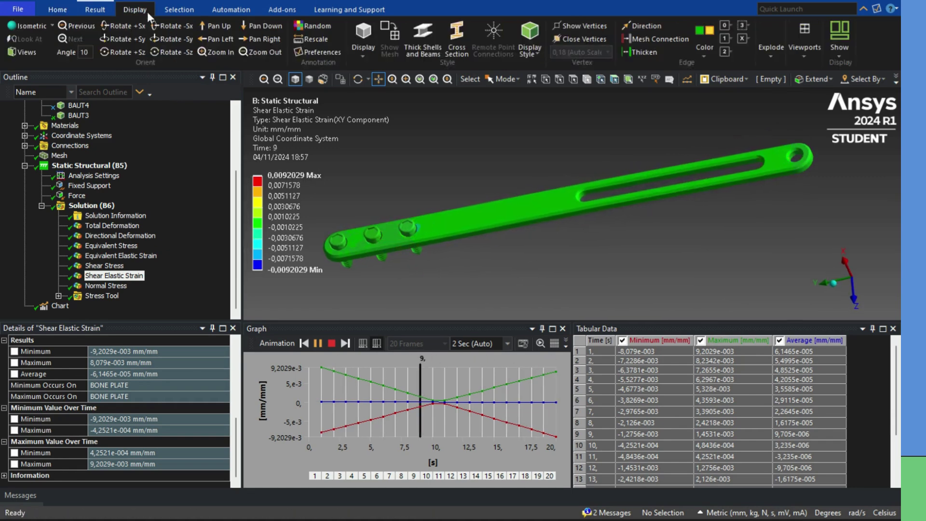
pyautogui.click(96, 11)
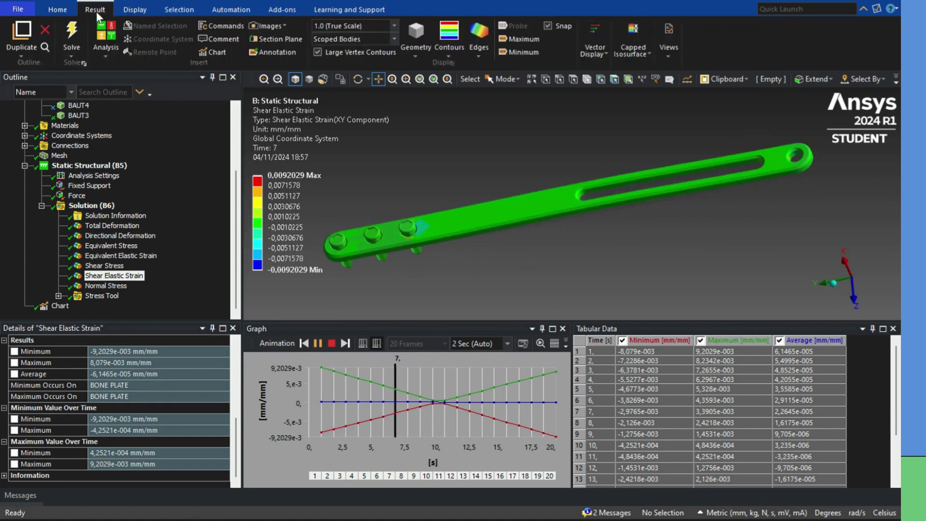
pyautogui.click(70, 13)
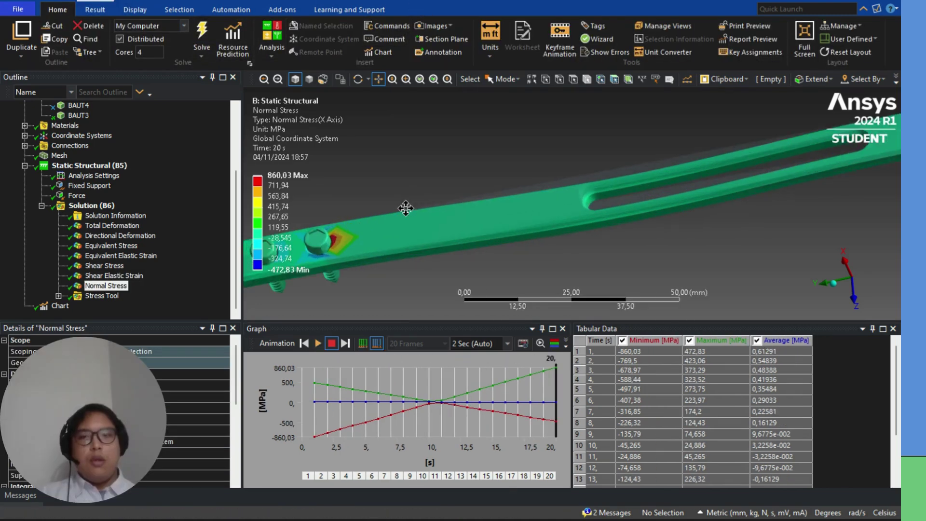
# Step: Examine the X-axis normal stress on the plate's upper face, along the slot and around the end hole
pyautogui.scroll(2, 352, 170)
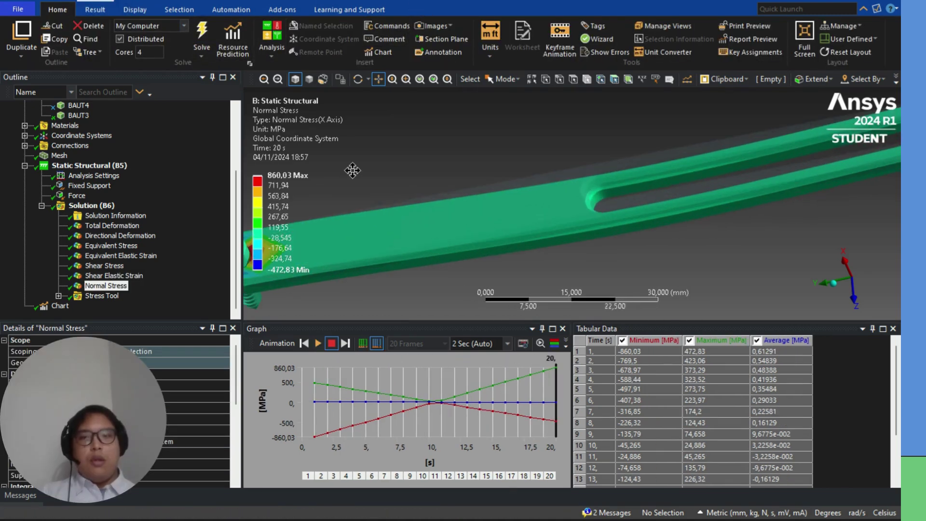
pyautogui.moveTo(252, 183)
pyautogui.mouseDown()
pyautogui.moveTo(589, 131)
pyautogui.moveTo(360, 179)
pyautogui.mouseUp()
pyautogui.scroll(2, 593, 221)
pyautogui.moveTo(545, 117); pyautogui.dragTo(369, 153)
pyautogui.moveTo(563, 152); pyautogui.dragTo(357, 196)
pyautogui.moveTo(757, 111); pyautogui.dragTo(354, 193)
pyautogui.moveTo(492, 121); pyautogui.dragTo(440, 154)
pyautogui.scroll(1, 684, 211)
pyautogui.moveTo(589, 127); pyautogui.dragTo(532, 125)
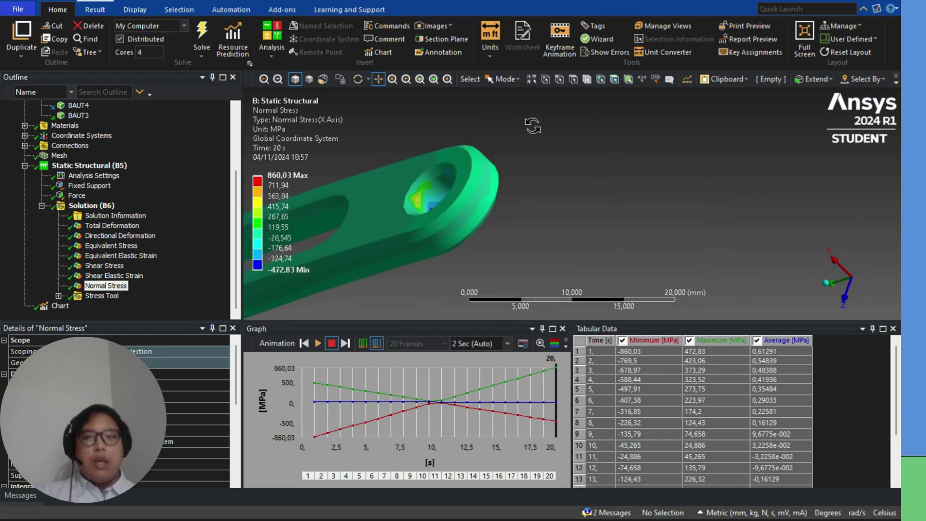
# Step: Examine the X-axis normal stress along the plate's underside, from the end hole to the protruding screws
pyautogui.moveTo(486, 256); pyautogui.dragTo(460, 200, button='middle')
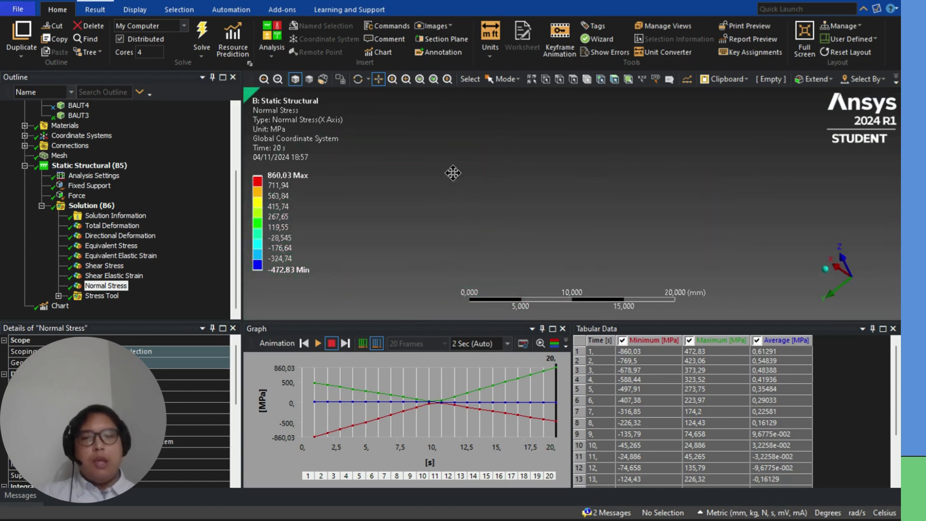
pyautogui.moveTo(453, 173); pyautogui.dragTo(523, 239)
pyautogui.moveTo(454, 152); pyautogui.dragTo(548, 87)
pyautogui.scroll(-2, 511, 245)
pyautogui.moveTo(434, 212); pyautogui.dragTo(562, 88)
pyautogui.moveTo(419, 232); pyautogui.dragTo(555, 92)
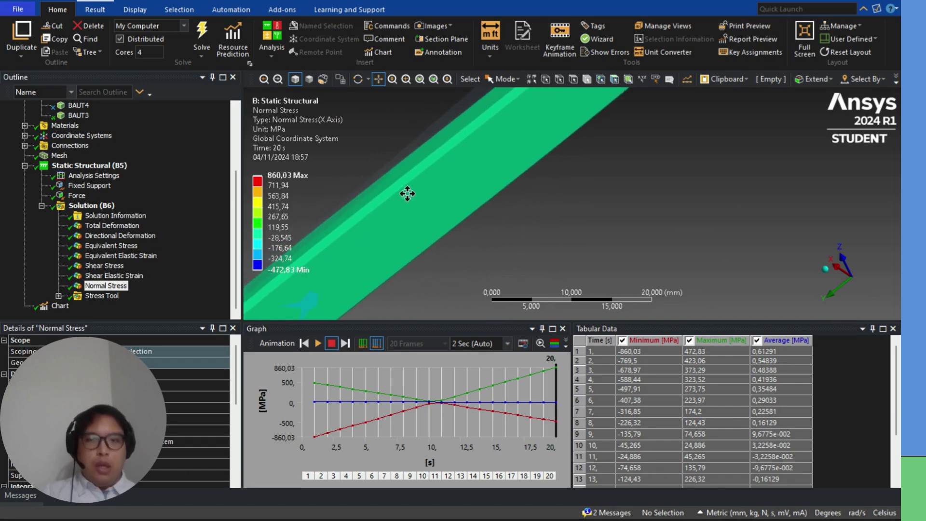
pyautogui.moveTo(408, 194); pyautogui.dragTo(553, 81)
pyautogui.moveTo(408, 231); pyautogui.dragTo(532, 113)
pyautogui.scroll(-2, 463, 225)
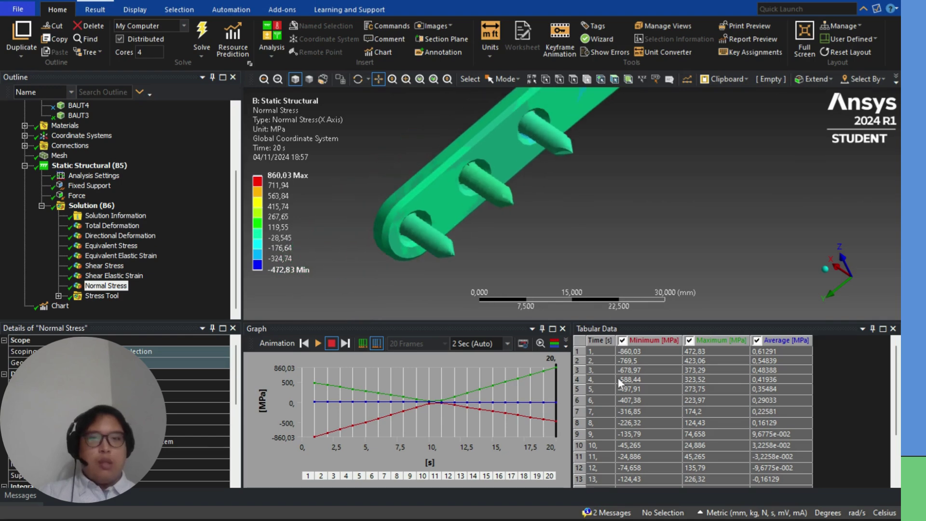
# Step: Read the normal stress values over all time steps and the minimum, maximum and average in its result details
pyautogui.scroll(-3, 657, 423)
pyautogui.scroll(3, 656, 423)
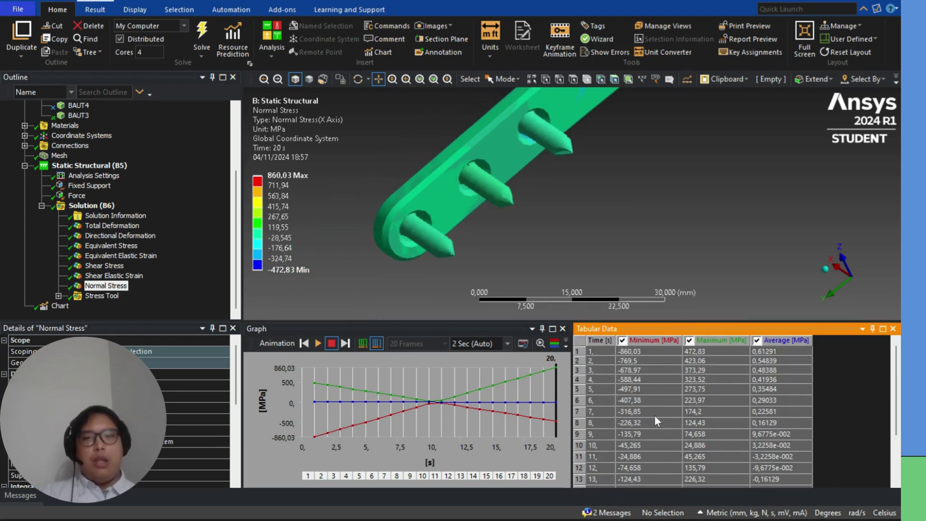
pyautogui.scroll(-3, 656, 423)
pyautogui.scroll(-5, 167, 423)
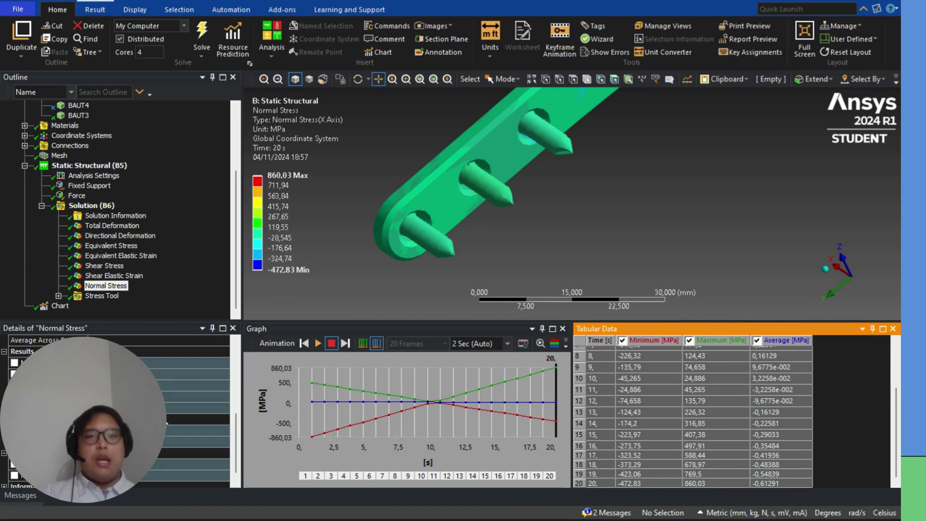
pyautogui.scroll(-1, 167, 425)
pyautogui.scroll(-3, 512, 231)
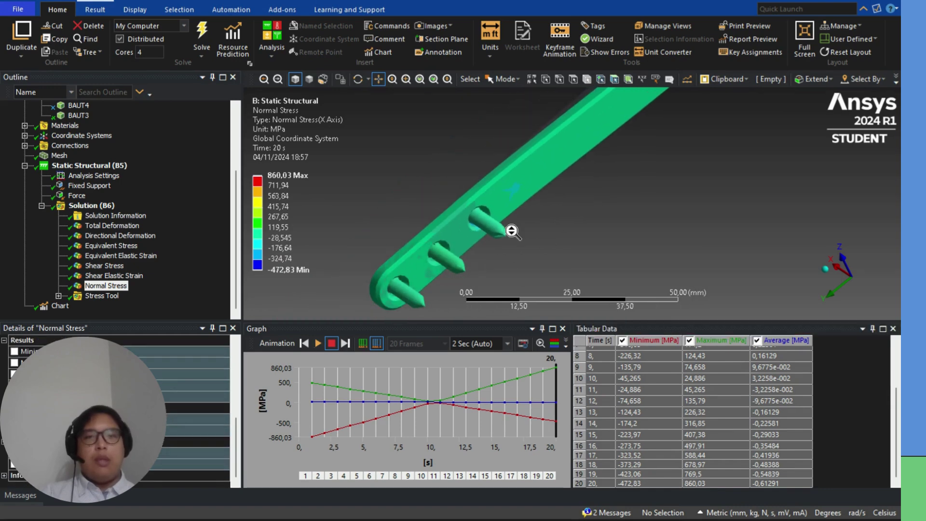
# Step: Animate the X-axis normal stress and examine it around the end hole and slot from below and above
pyautogui.click(311, 343)
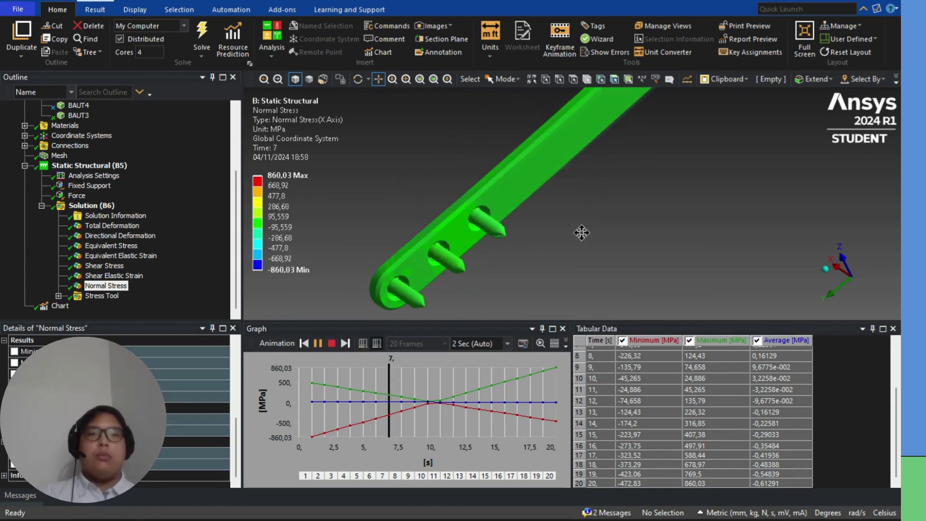
pyautogui.moveTo(560, 242); pyautogui.dragTo(522, 259, button='middle')
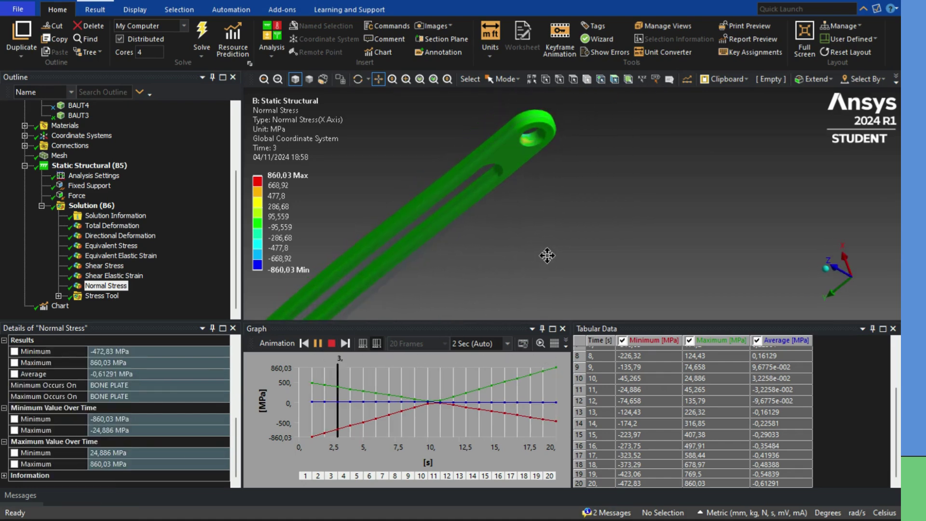
pyautogui.moveTo(537, 134); pyautogui.dragTo(555, 171, button='middle')
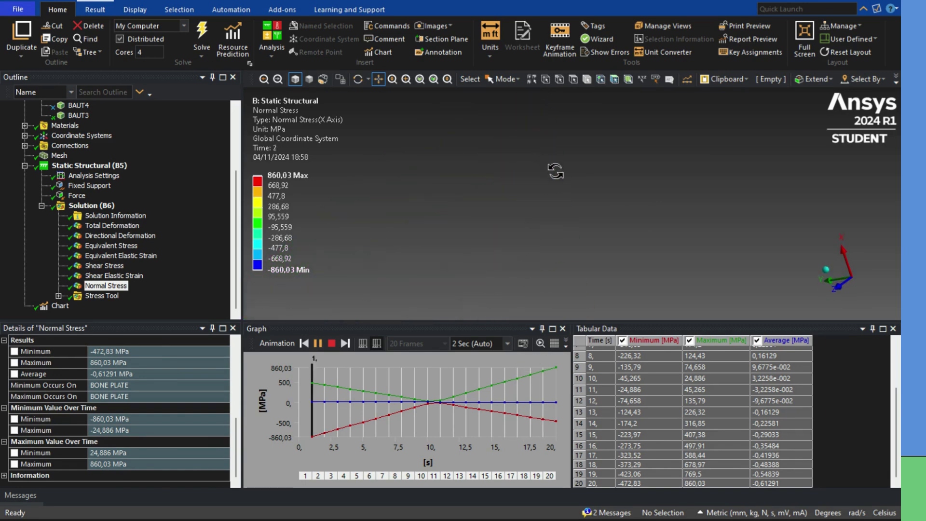
pyautogui.moveTo(538, 174); pyautogui.dragTo(567, 137)
pyautogui.moveTo(548, 157); pyautogui.dragTo(555, 180, button='middle')
pyautogui.moveTo(555, 180); pyautogui.dragTo(580, 122)
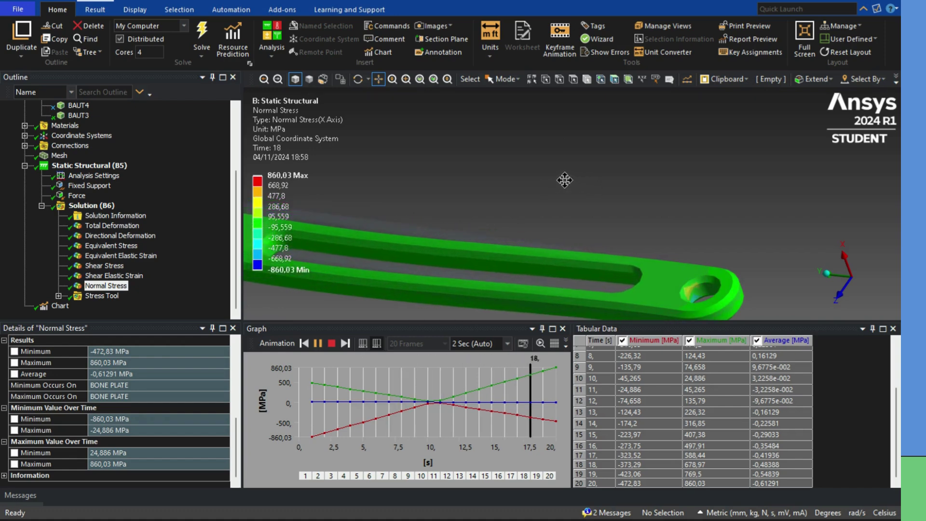
pyautogui.moveTo(543, 178); pyautogui.dragTo(761, 277)
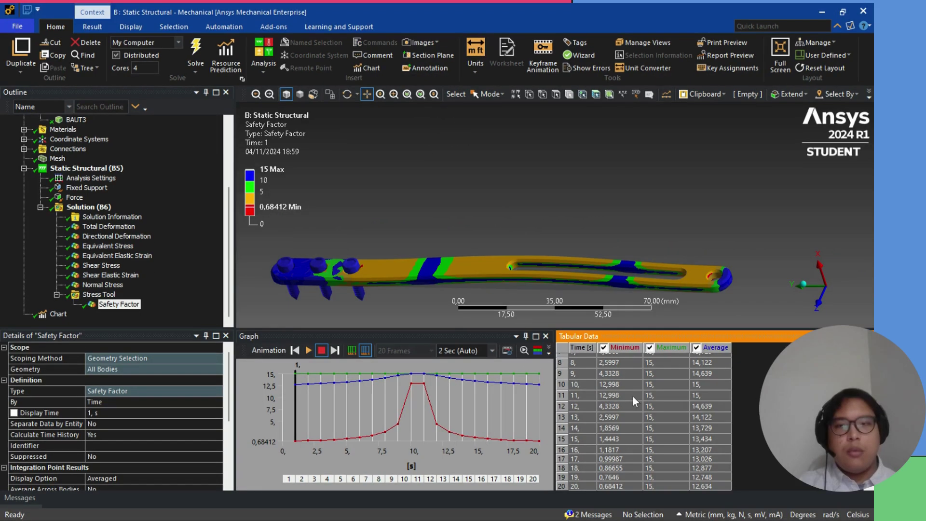
# Step: Read the Stress Tool's safety factor values and result details, and examine the contours around the plate's end hole
pyautogui.scroll(3, 633, 396)
pyautogui.scroll(-4, 139, 404)
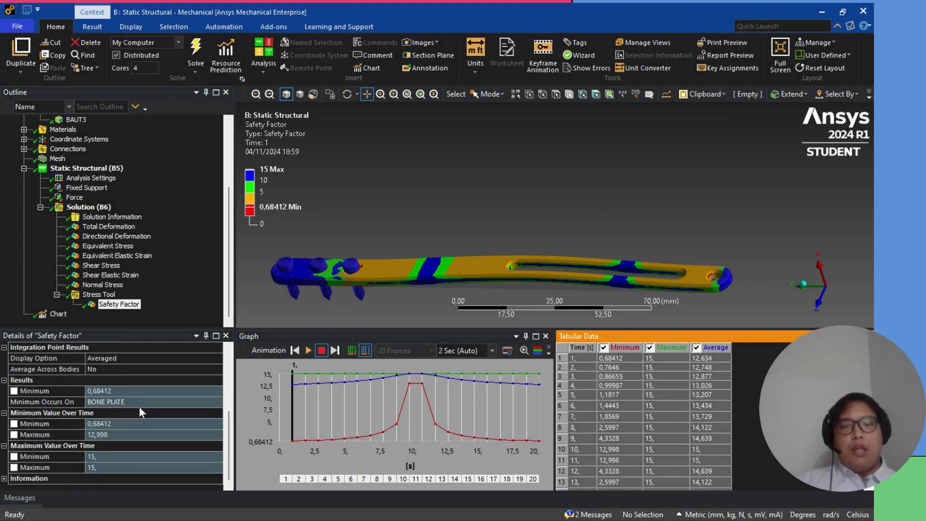
pyautogui.scroll(3, 492, 236)
pyautogui.moveTo(493, 236); pyautogui.dragTo(451, 192)
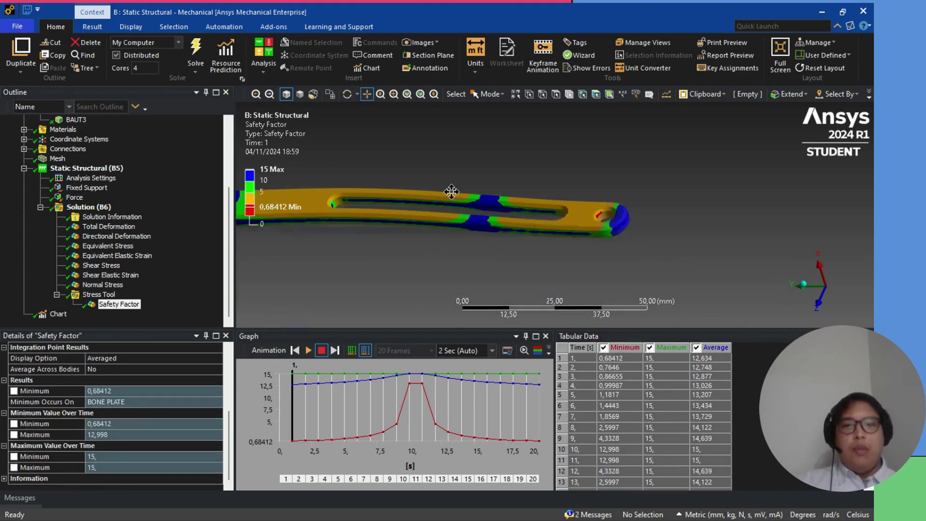
pyautogui.scroll(3, 611, 212)
pyautogui.moveTo(611, 211); pyautogui.dragTo(533, 230)
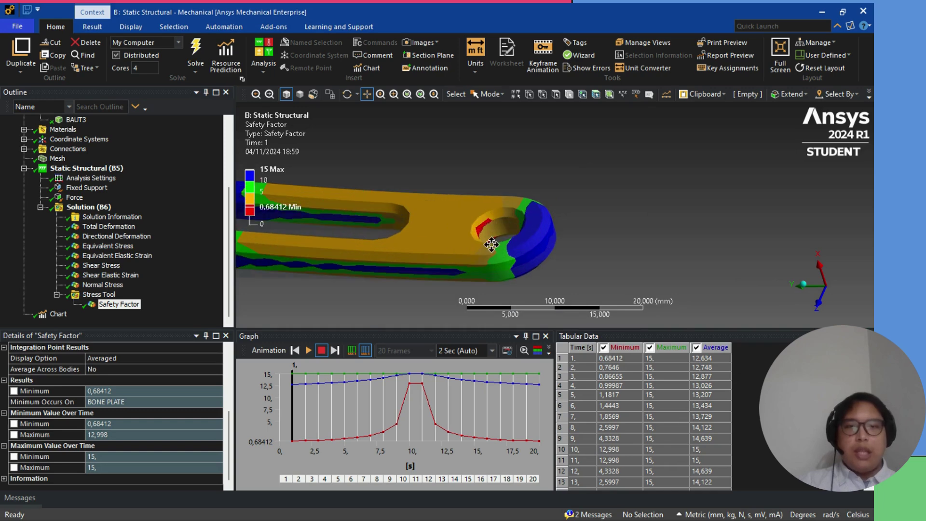
# Step: Examine the safety factor contours along the plate's upper side from the end hole to the screws, and along its underside
pyautogui.moveTo(275, 154)
pyautogui.mouseDown()
pyautogui.moveTo(482, 167)
pyautogui.moveTo(475, 181)
pyautogui.moveTo(487, 169)
pyautogui.mouseUp()
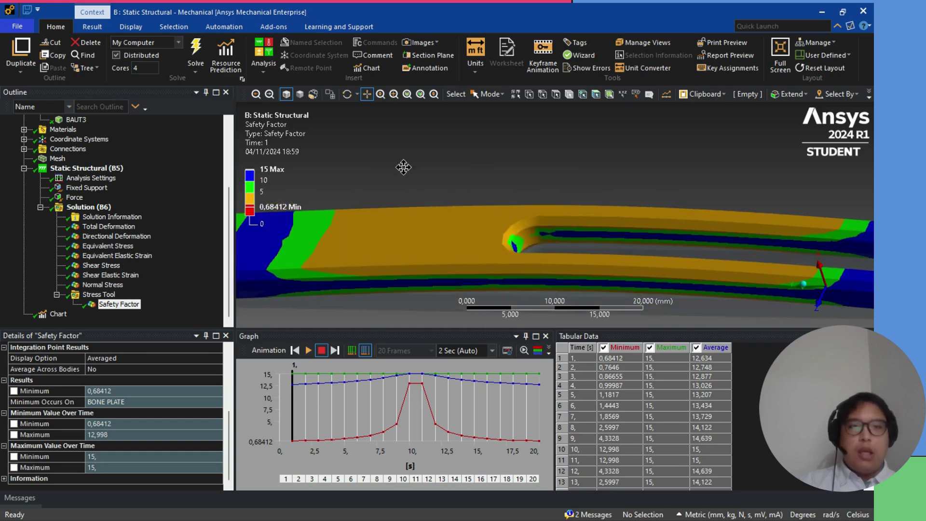
pyautogui.moveTo(404, 167); pyautogui.dragTo(644, 179)
pyautogui.moveTo(318, 275); pyautogui.dragTo(539, 270)
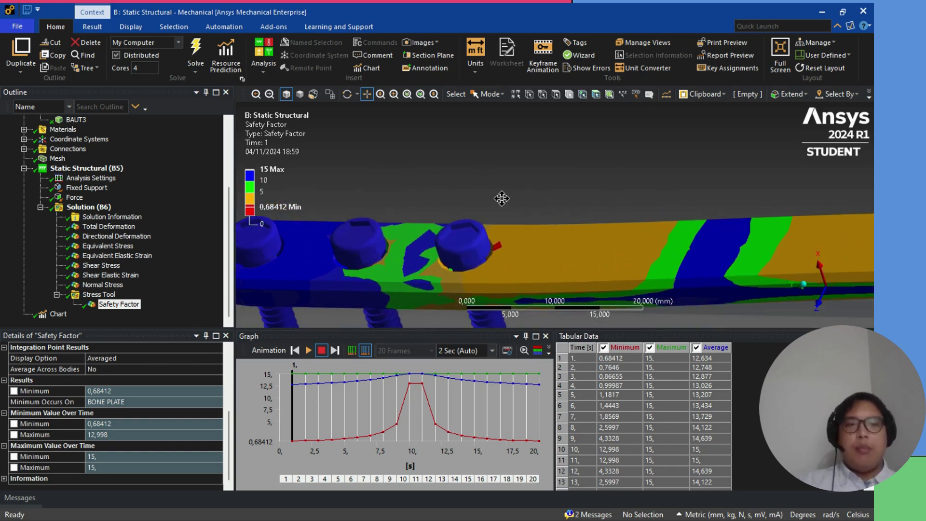
pyautogui.moveTo(500, 198); pyautogui.dragTo(494, 138, button='middle')
pyautogui.moveTo(513, 220); pyautogui.dragTo(472, 77, button='middle')
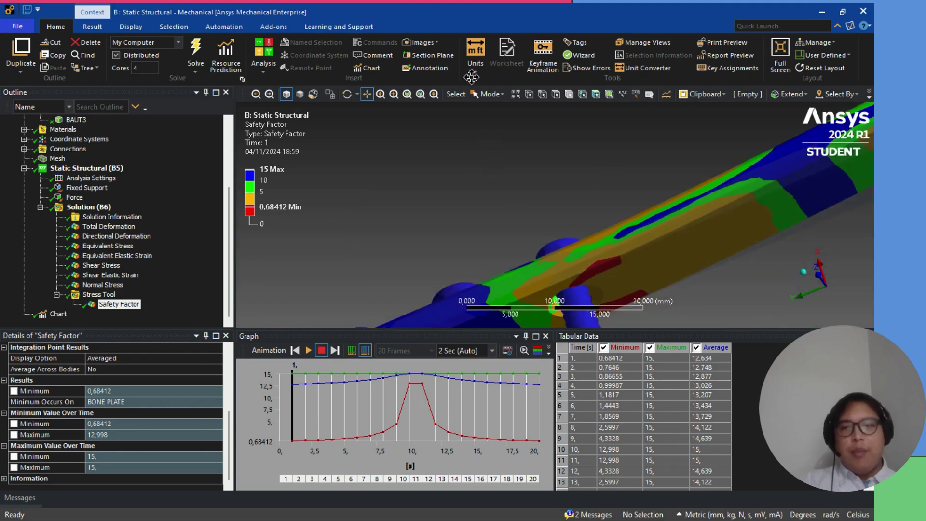
pyautogui.moveTo(484, 164); pyautogui.dragTo(445, 108, button='middle')
pyautogui.moveTo(446, 107); pyautogui.dragTo(371, 197)
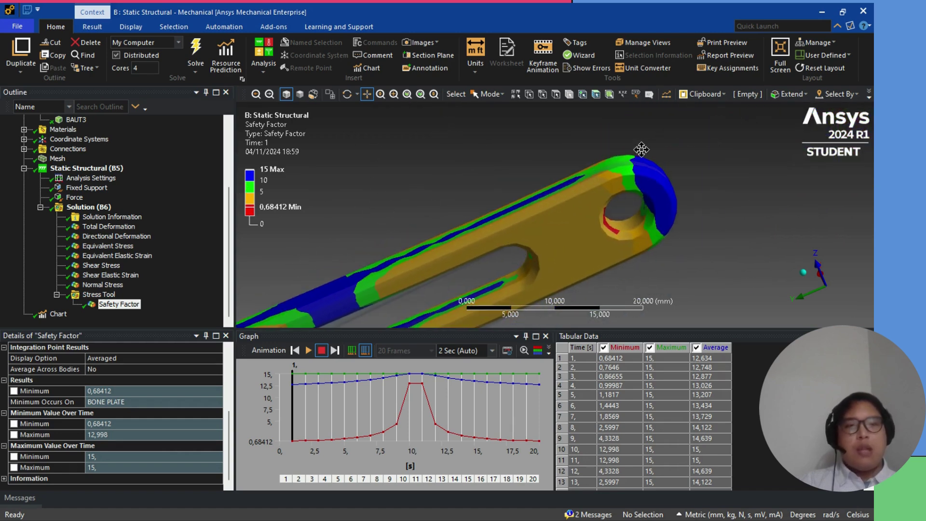
pyautogui.moveTo(641, 150); pyautogui.dragTo(648, 222, button='middle')
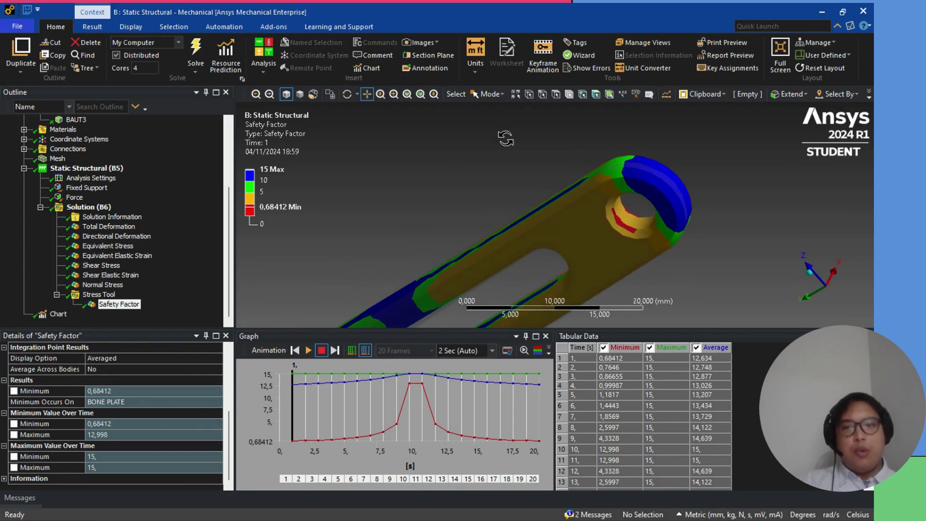
pyautogui.moveTo(505, 139); pyautogui.dragTo(503, 156, button='middle')
pyautogui.scroll(-3, 522, 169)
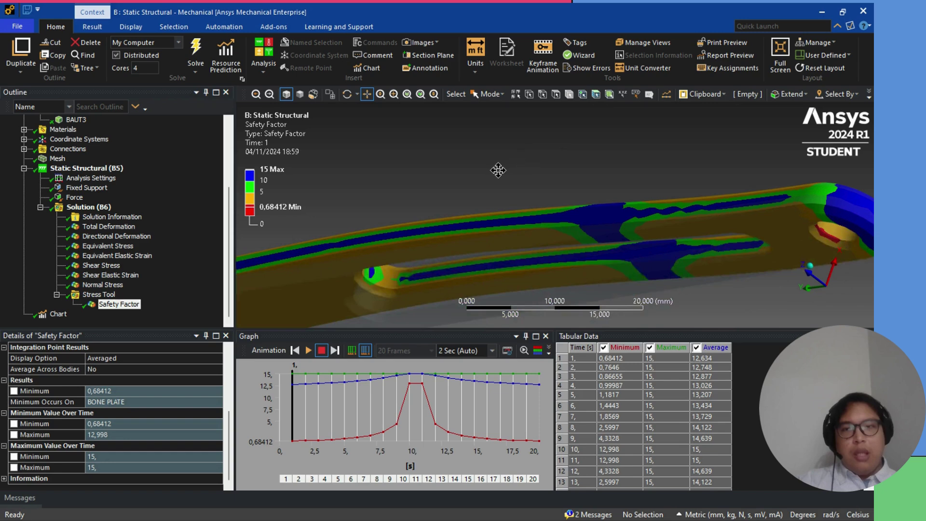
pyautogui.moveTo(498, 170); pyautogui.dragTo(504, 230, button='middle')
# Step: Animate the safety factor result and examine it along the plate's upper side from the screws to the end hole
pyautogui.click(308, 350)
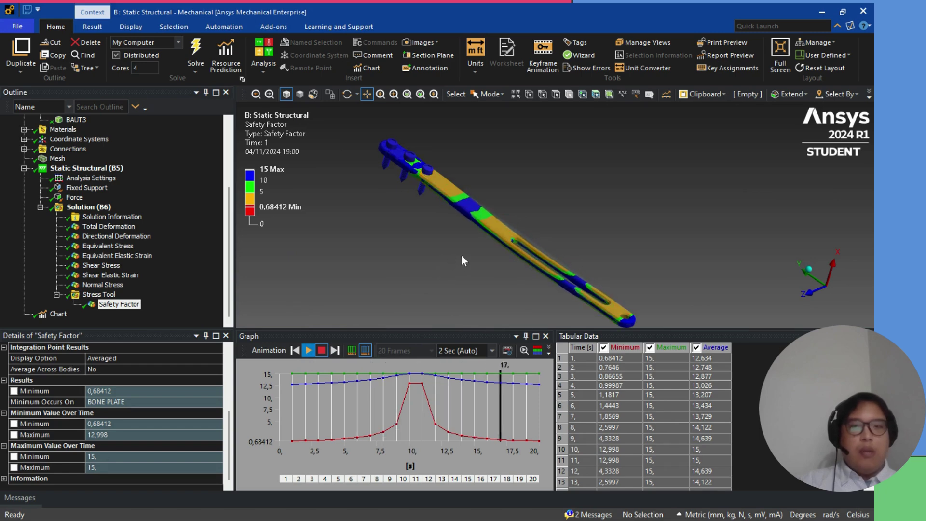
pyautogui.scroll(3, 457, 244)
pyautogui.moveTo(429, 232); pyautogui.dragTo(482, 164)
pyautogui.scroll(5, 467, 211)
pyautogui.scroll(-4, 501, 202)
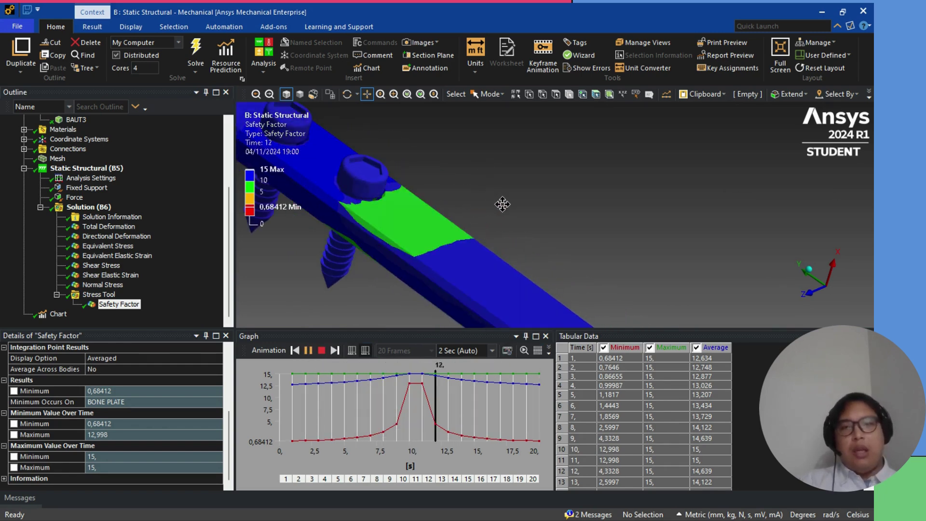
pyautogui.moveTo(536, 221); pyautogui.dragTo(428, 107)
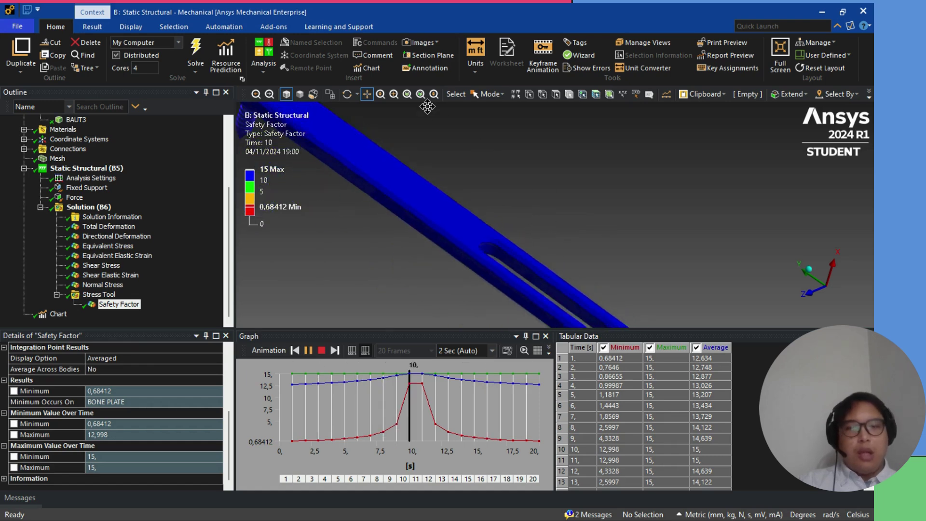
pyautogui.moveTo(526, 205); pyautogui.dragTo(386, 83)
pyautogui.moveTo(592, 202); pyautogui.dragTo(458, 102)
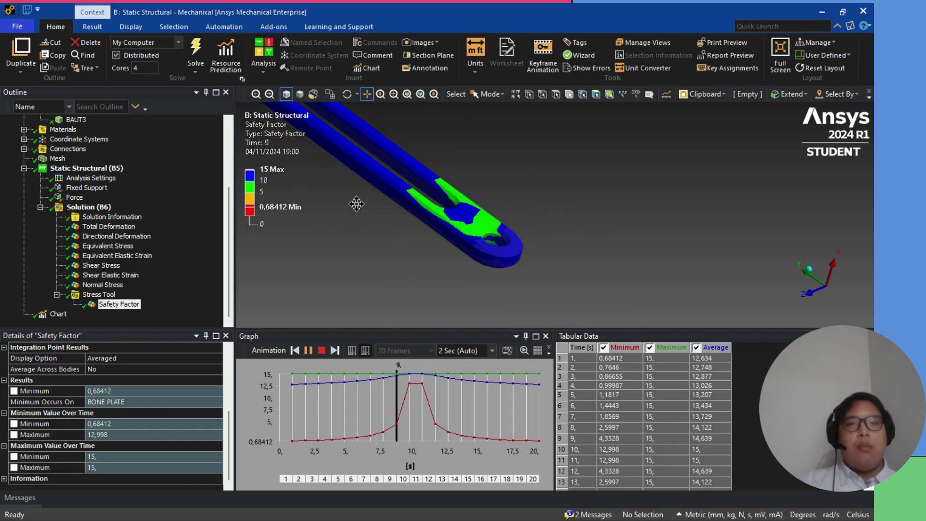
# Step: Examine the animated safety factor on the plate's underside and over the whole assembly, and stop the animation
pyautogui.moveTo(356, 203); pyautogui.dragTo(387, 152, button='middle')
pyautogui.moveTo(386, 151); pyautogui.dragTo(475, 293)
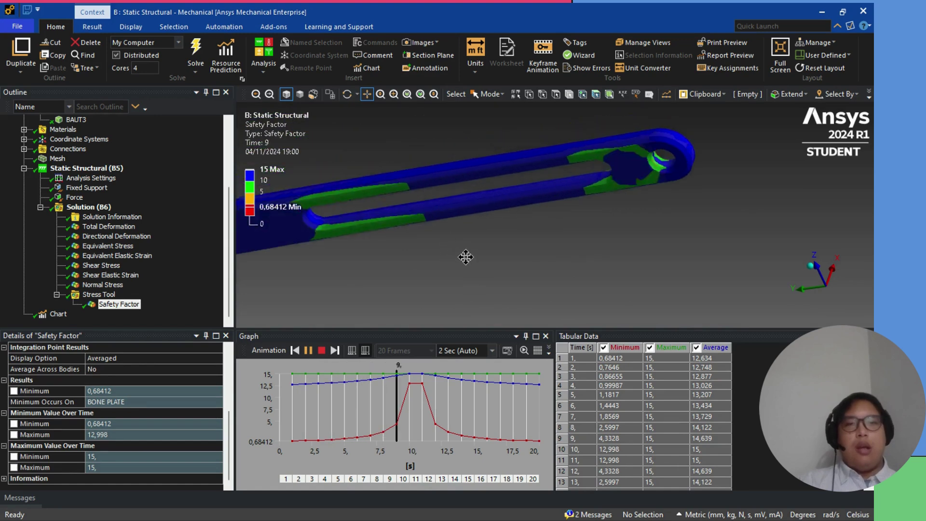
pyautogui.moveTo(430, 263); pyautogui.dragTo(633, 233)
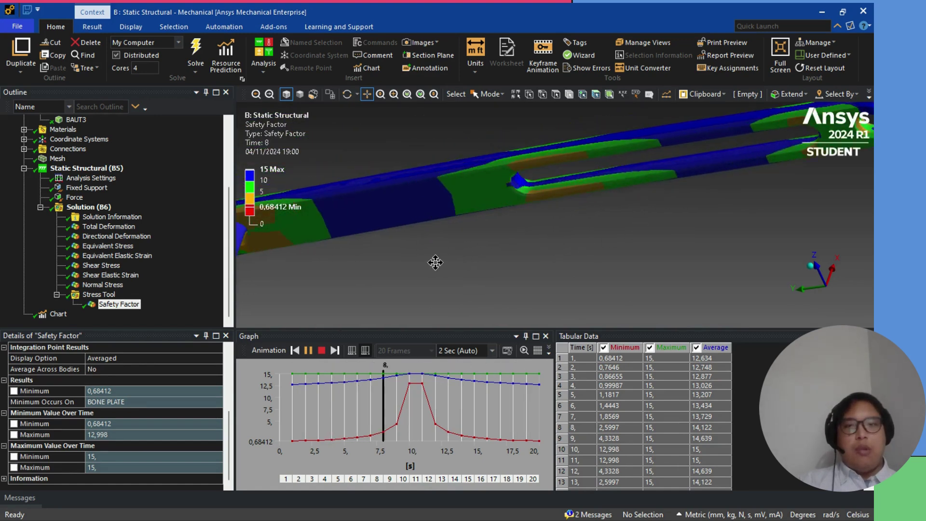
pyautogui.moveTo(299, 294); pyautogui.dragTo(508, 268)
pyautogui.moveTo(508, 268); pyautogui.dragTo(502, 246, button='middle')
pyautogui.scroll(-5, 502, 245)
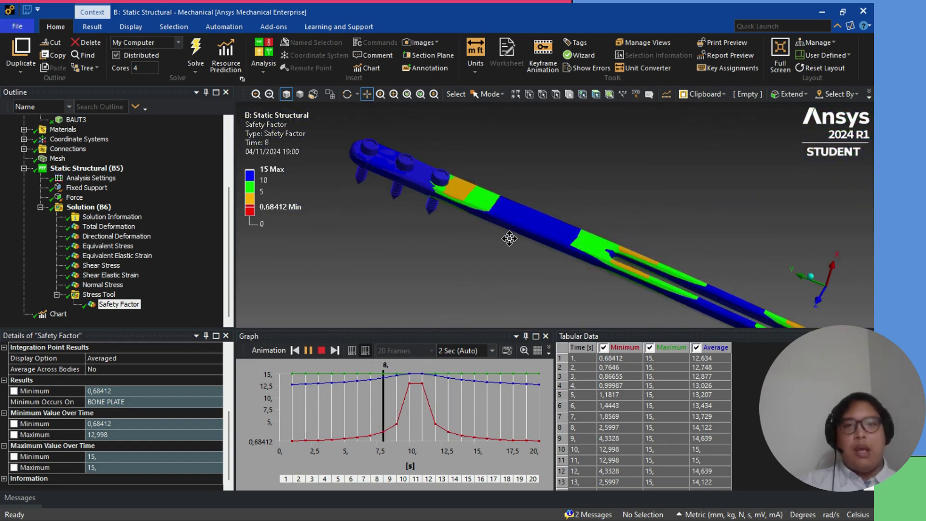
pyautogui.scroll(-2, 497, 258)
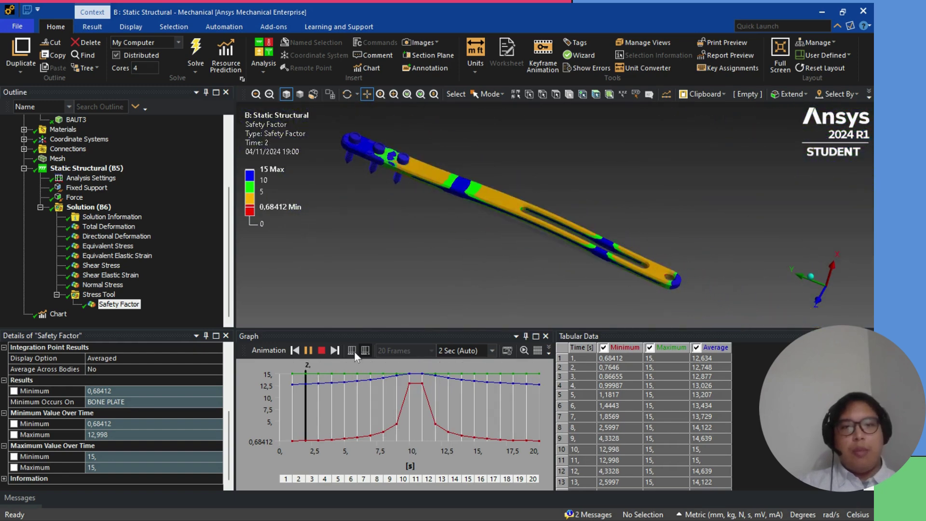
pyautogui.click(321, 351)
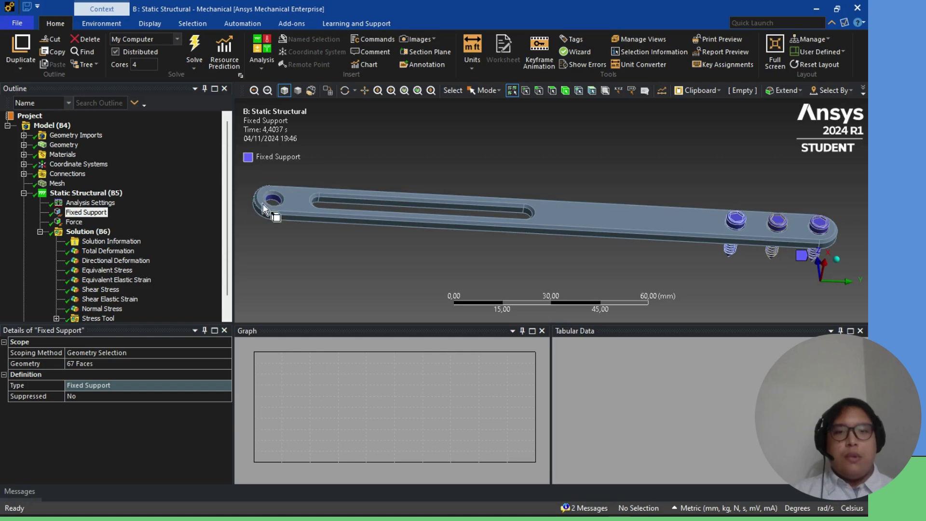
# Step: Remove the end hole's cylindrical face from the Fixed Support and make it the Force's scope in place of the plate's top face
pyautogui.click(275, 198)
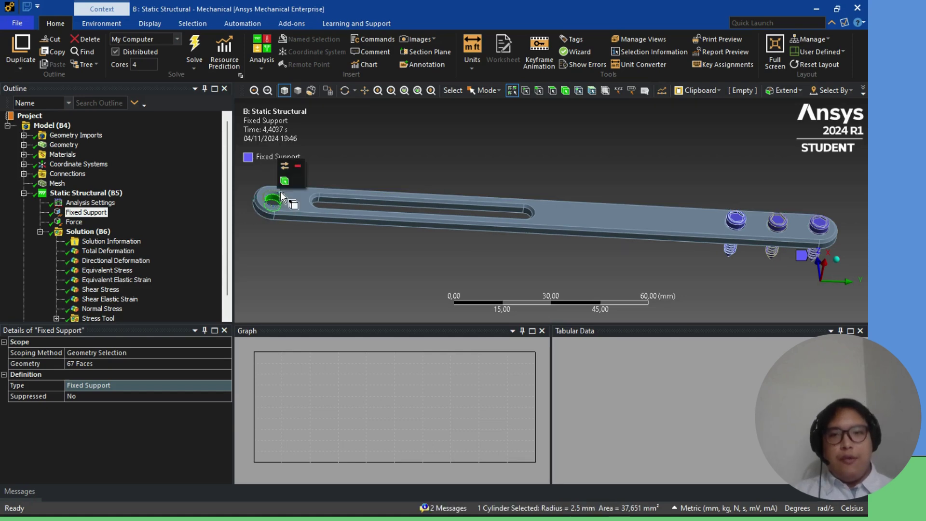
pyautogui.click(300, 165)
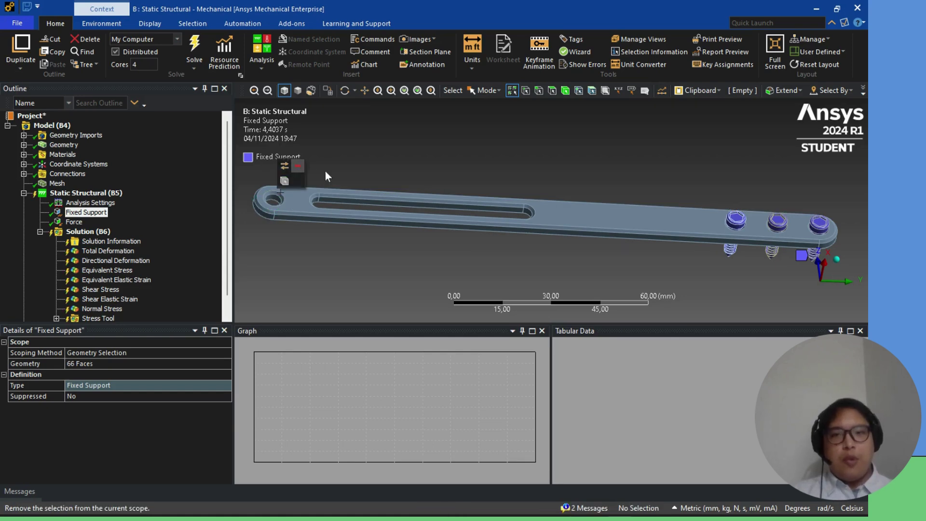
pyautogui.click(75, 224)
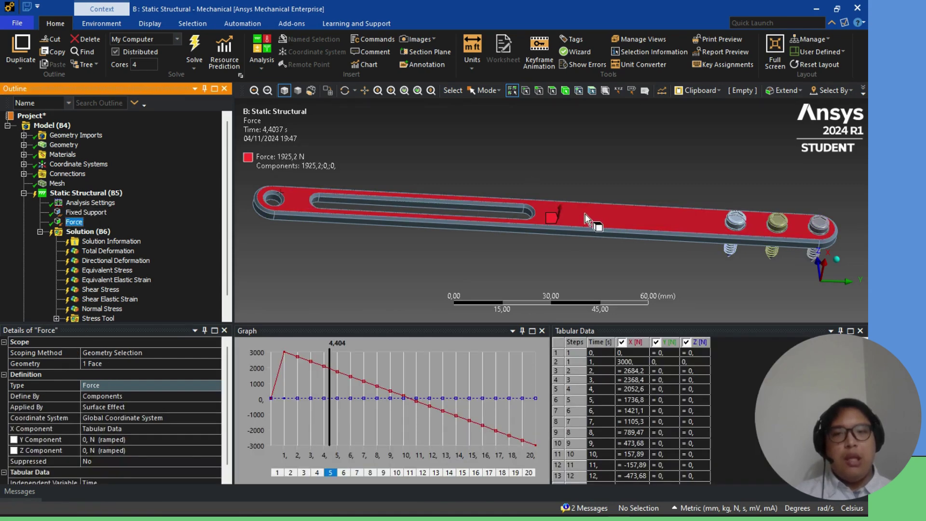
pyautogui.click(586, 213)
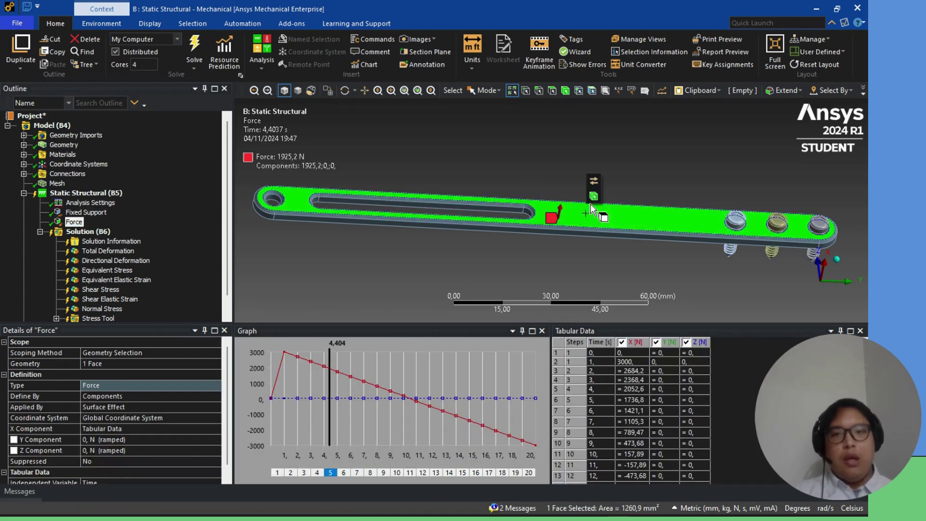
pyautogui.click(274, 198)
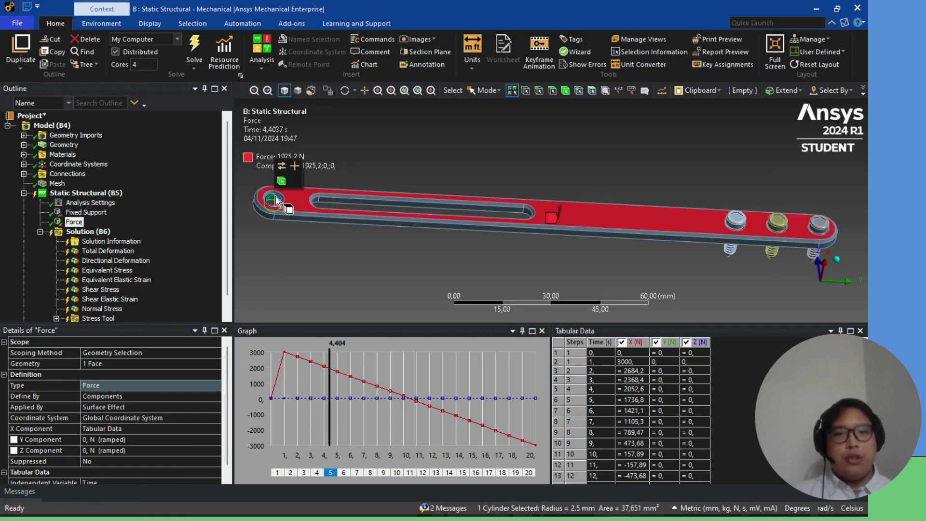
pyautogui.click(283, 165)
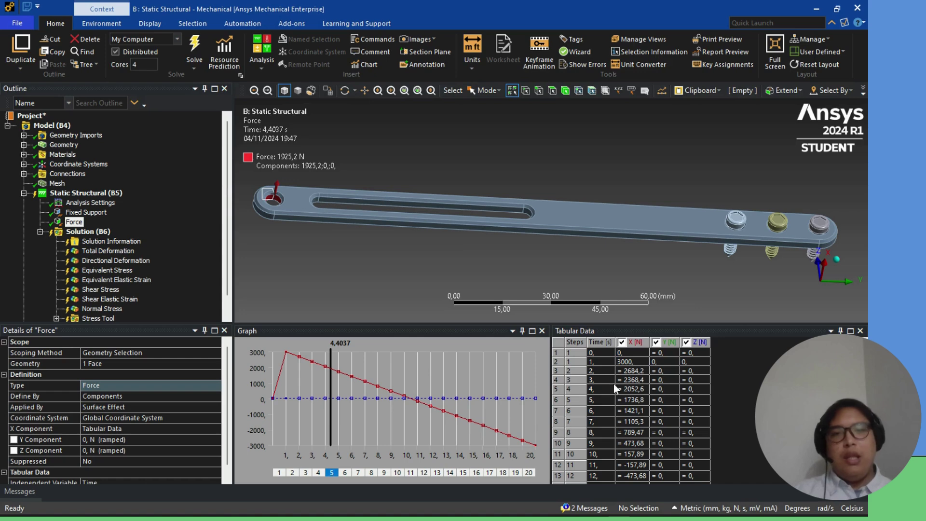
# Step: Set the Force's Y component to 3000 N at 1 s and -3000 N at 20 s
pyautogui.scroll(-2, 615, 383)
pyautogui.scroll(2, 620, 385)
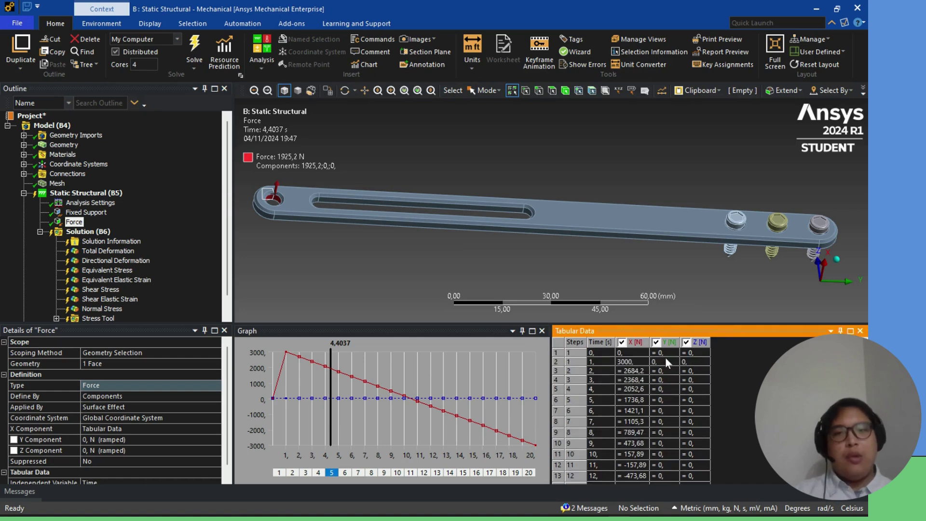
pyautogui.press('Return')
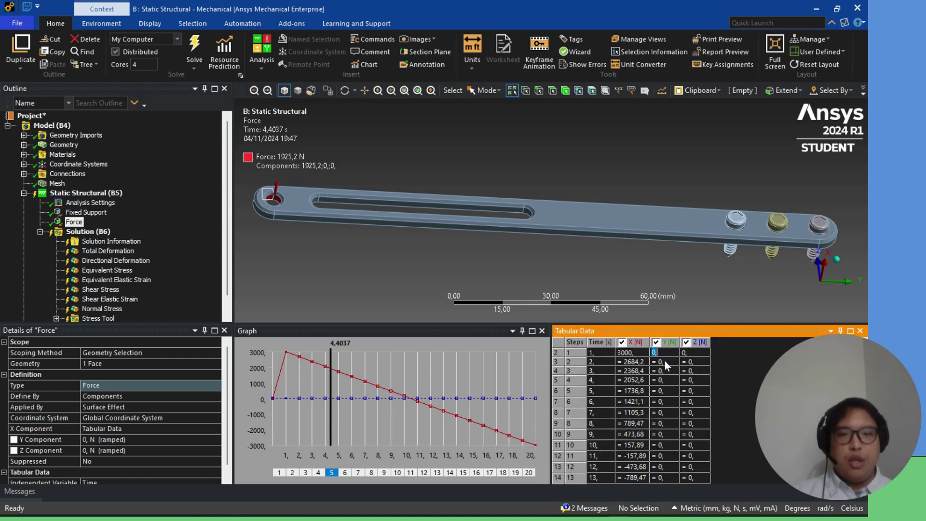
pyautogui.doubleClick(665, 361)
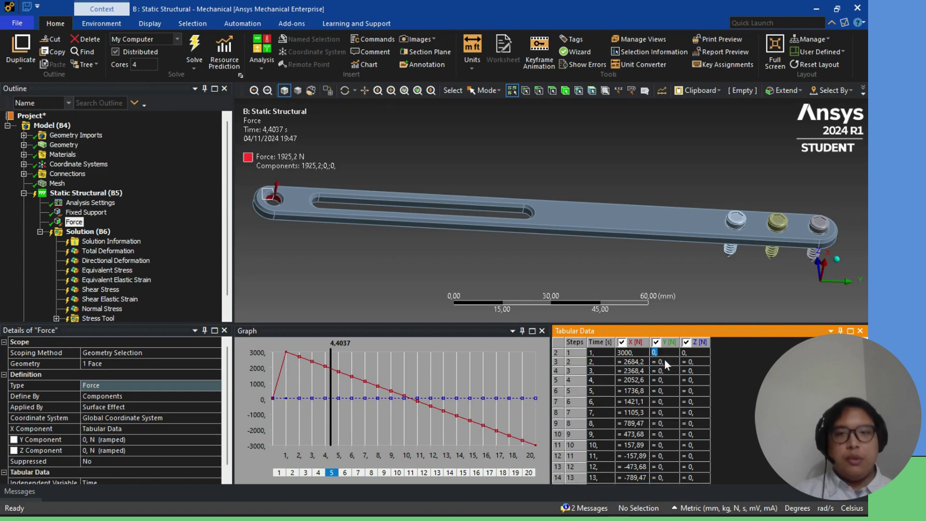
pyautogui.write('3000')
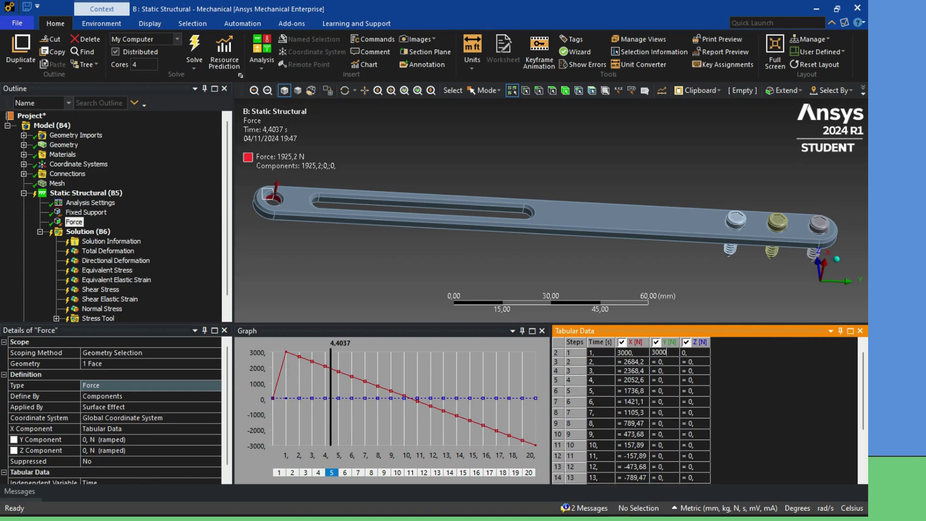
pyautogui.press('Tab')
pyautogui.scroll(-3, 669, 462)
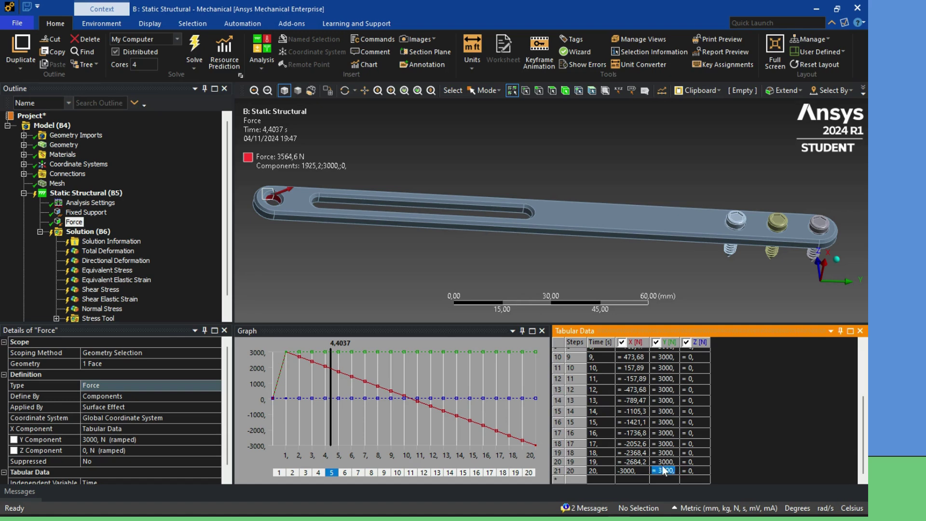
pyautogui.write('-')
pyautogui.press('Return')
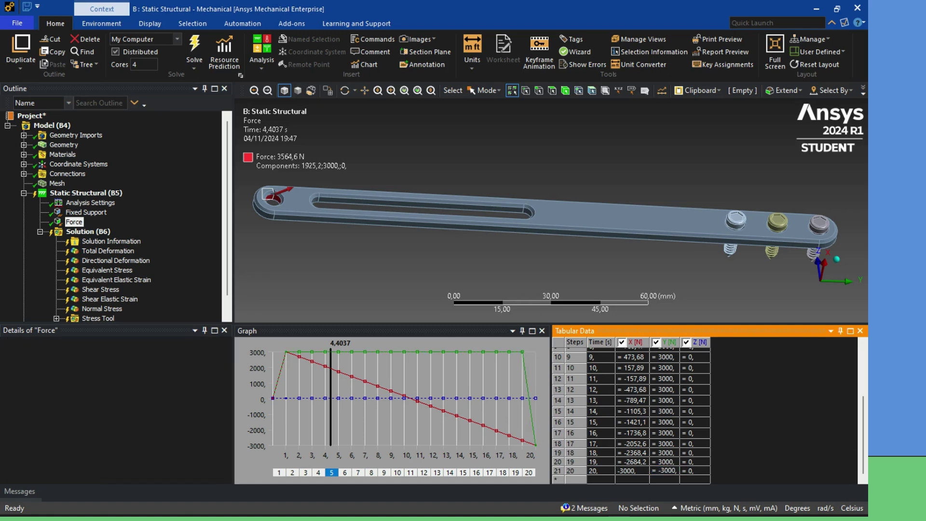
pyautogui.scroll(3, 659, 468)
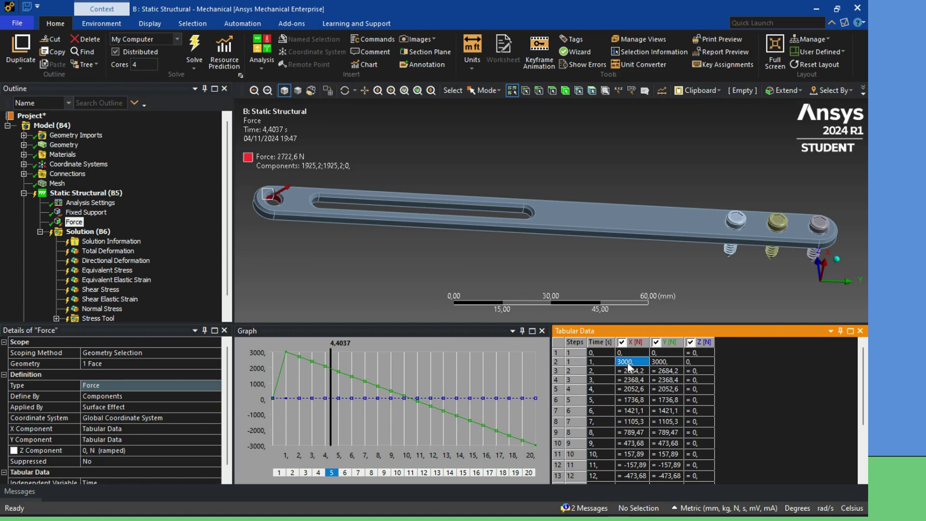
pyautogui.doubleClick(632, 365)
pyautogui.doubleClick(632, 365)
pyautogui.doubleClick(633, 361)
pyautogui.press('BackSpace')
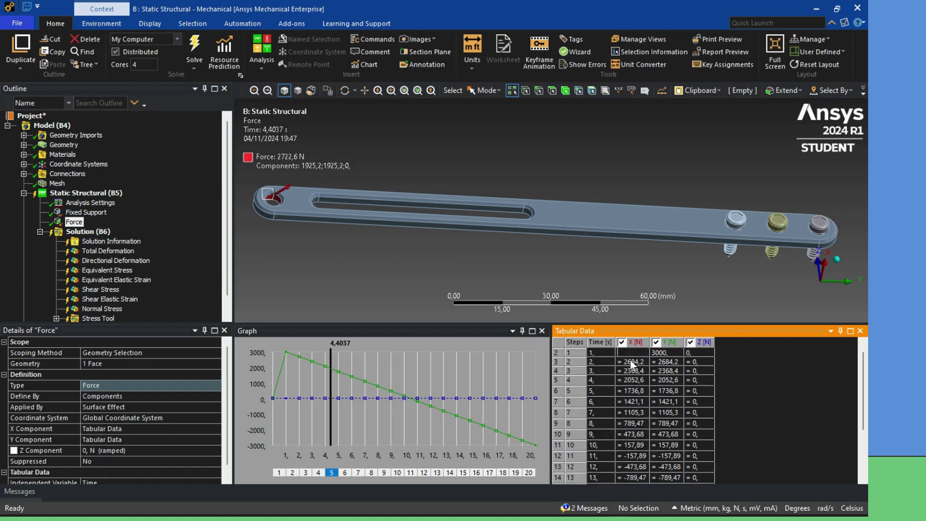
# Step: Switch the Force's X component from tabular data to a constant 0 N
pyautogui.click(139, 430)
pyautogui.click(216, 427)
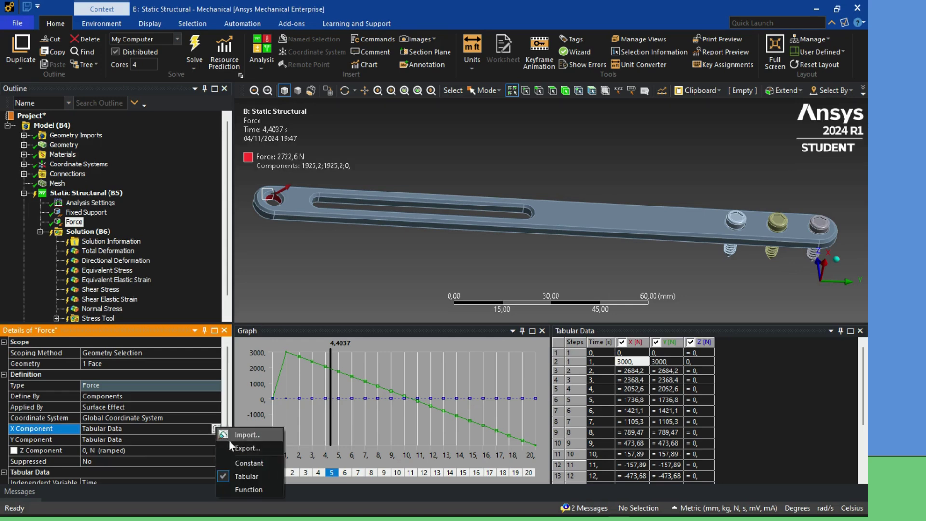
pyautogui.click(240, 461)
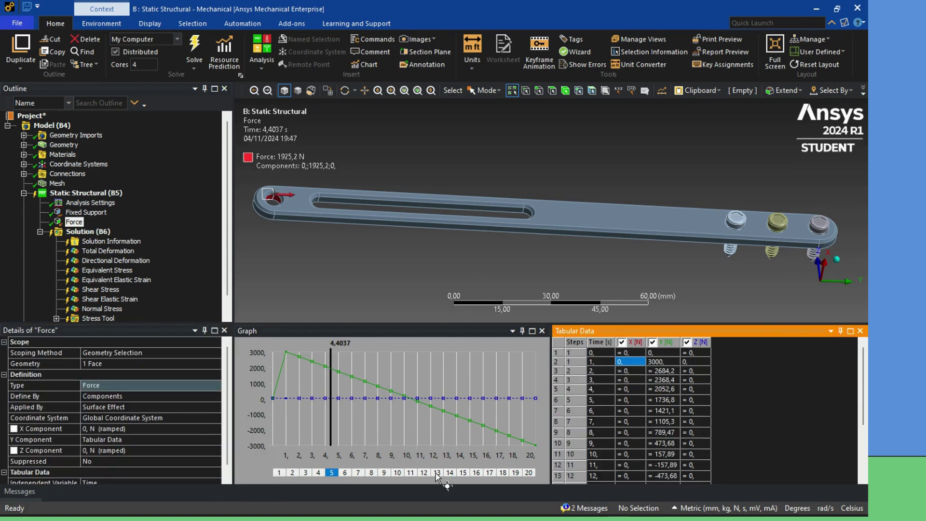
# Step: Check the Force's direction at load steps 1 and 20, and review which faces the Fixed Support holds
pyautogui.click(278, 471)
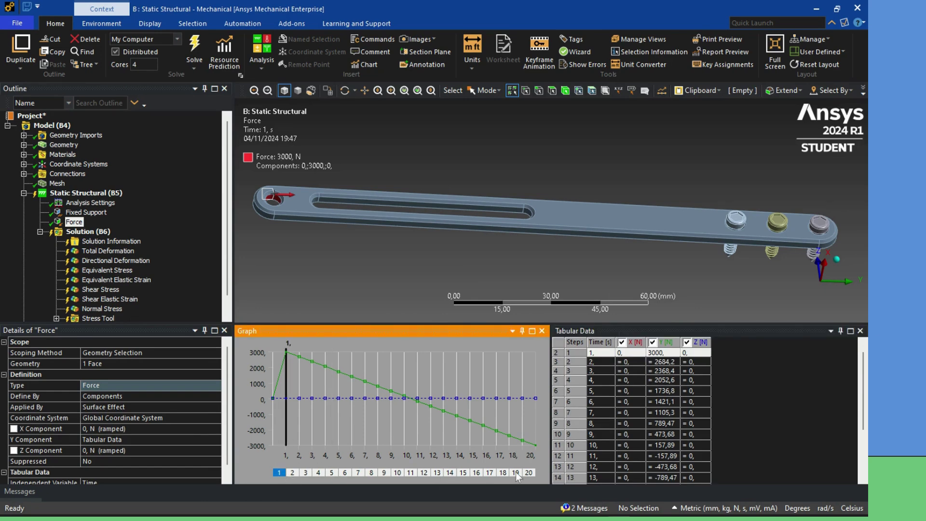
pyautogui.click(530, 471)
pyautogui.scroll(-1, 395, 251)
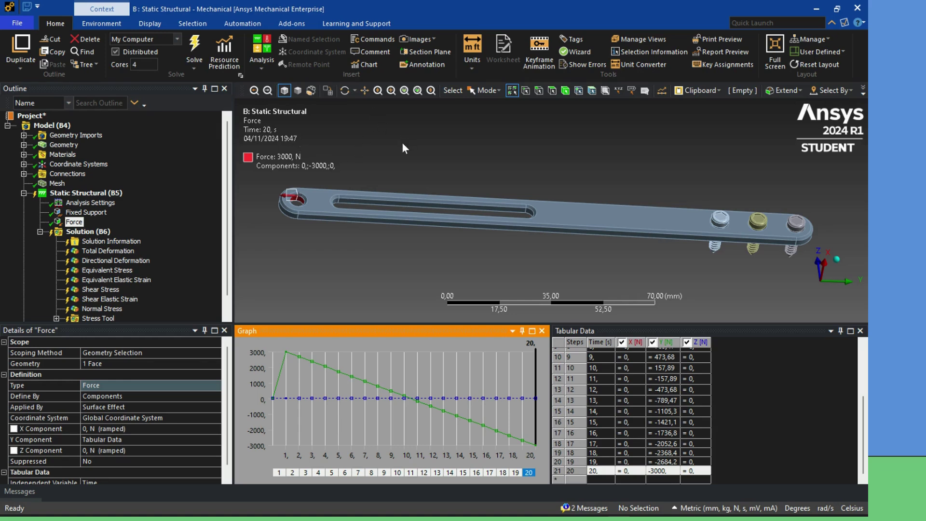
pyautogui.click(87, 212)
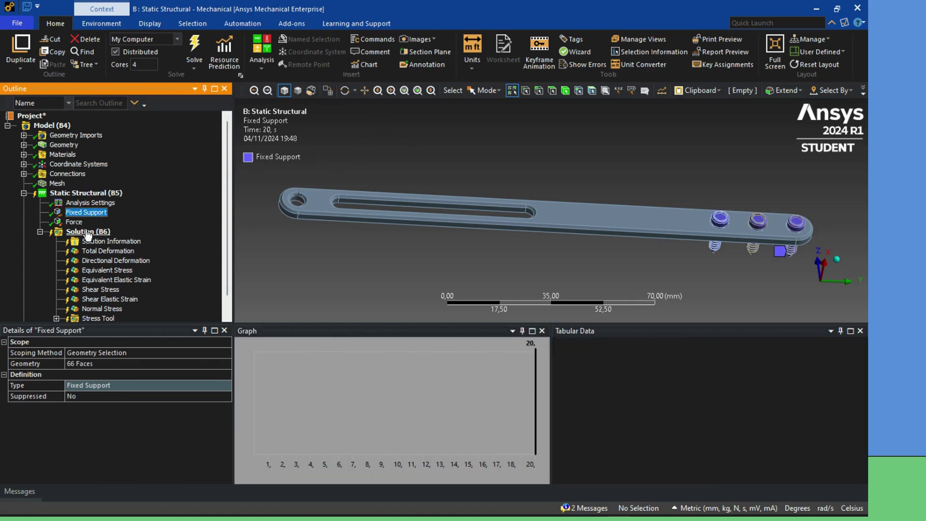
pyautogui.click(89, 222)
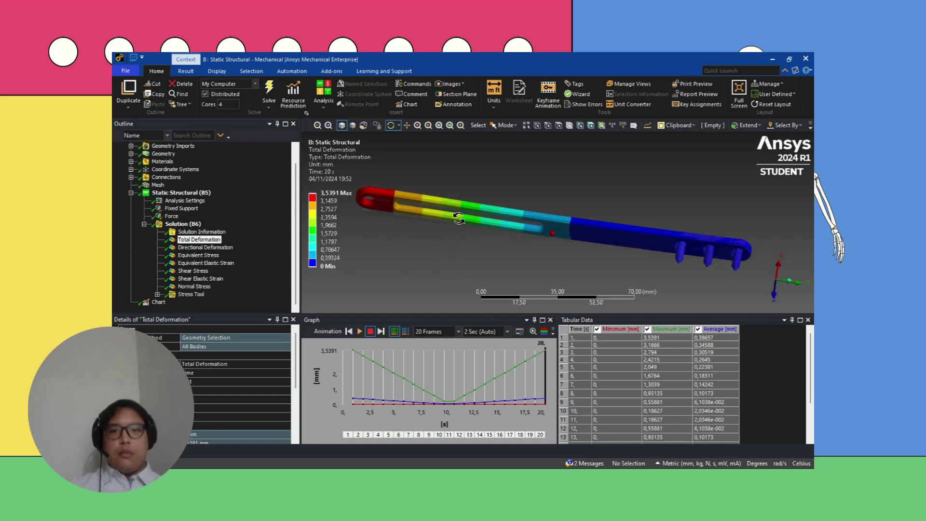
# Step: Examine the Total Deformation contour and its minimum, maximum and average values over the 20 load steps
pyautogui.moveTo(458, 218); pyautogui.dragTo(453, 263)
pyautogui.scroll(-2, 633, 367)
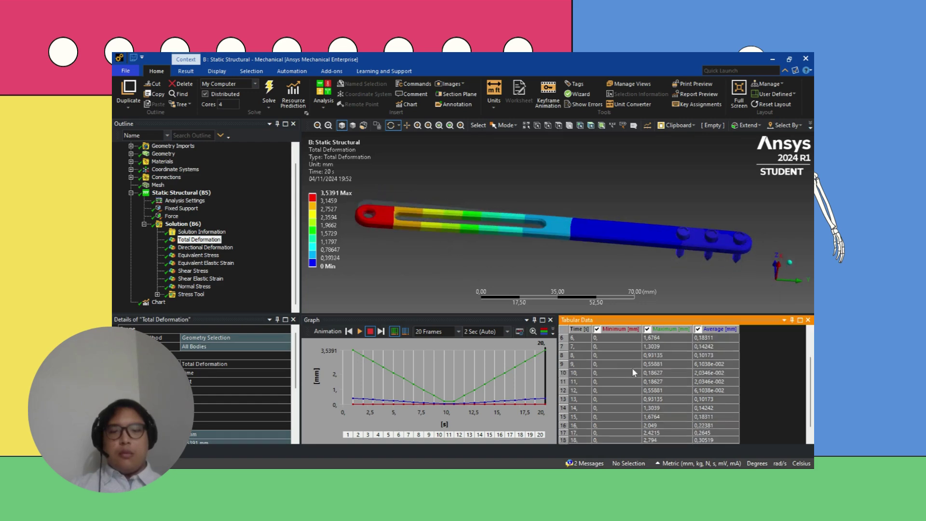
pyautogui.scroll(2, 632, 368)
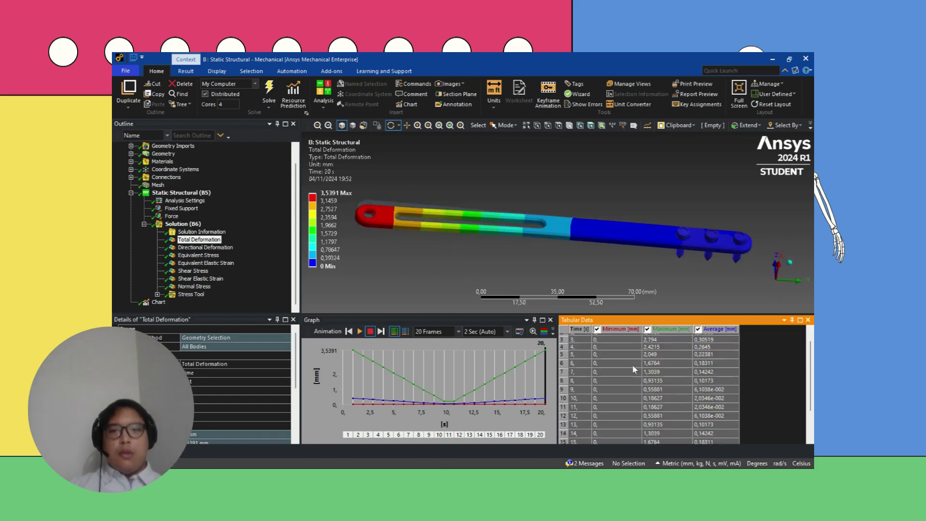
pyautogui.scroll(-4, 233, 359)
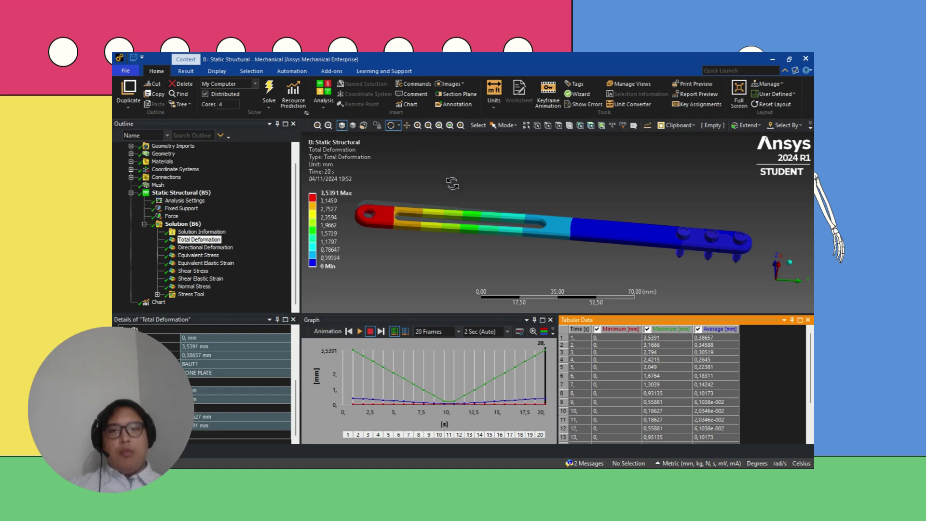
# Step: Animate the Total Deformation, switch the animation to result sets, and examine the plate's movement from different angles
pyautogui.click(359, 332)
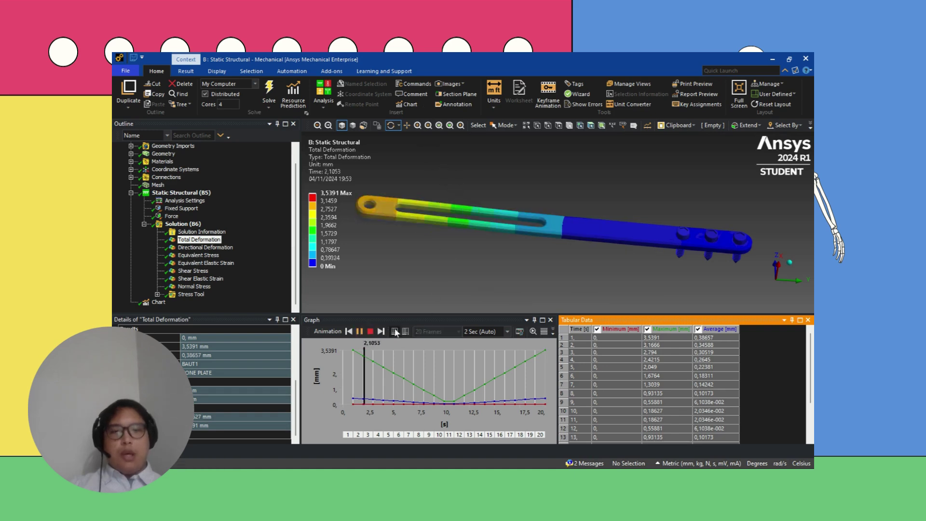
pyautogui.click(370, 331)
pyautogui.click(406, 332)
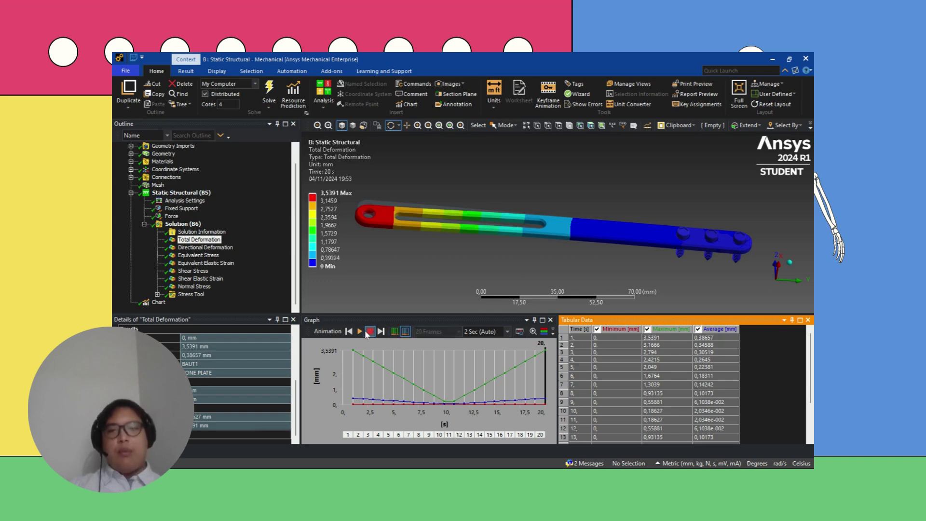
pyautogui.click(360, 332)
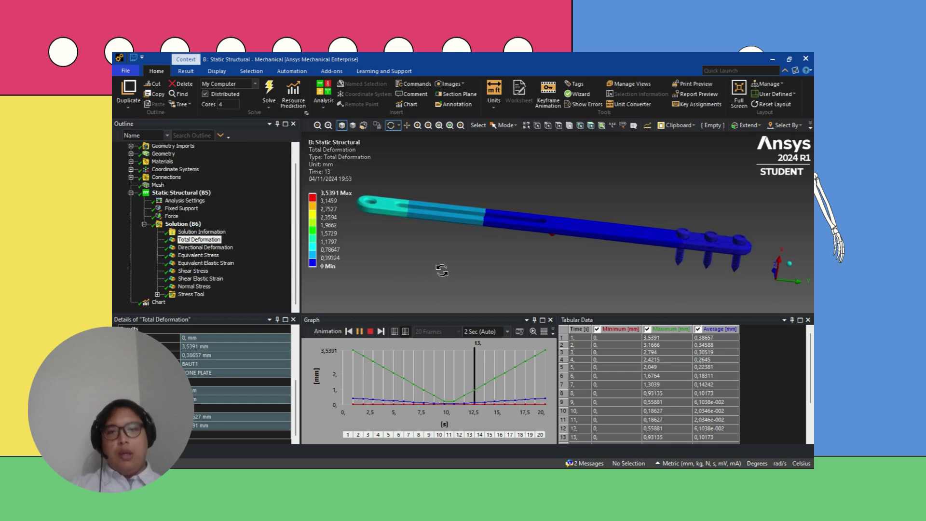
pyautogui.moveTo(440, 269)
pyautogui.mouseDown()
pyautogui.moveTo(461, 213)
pyautogui.moveTo(451, 281)
pyautogui.mouseUp()
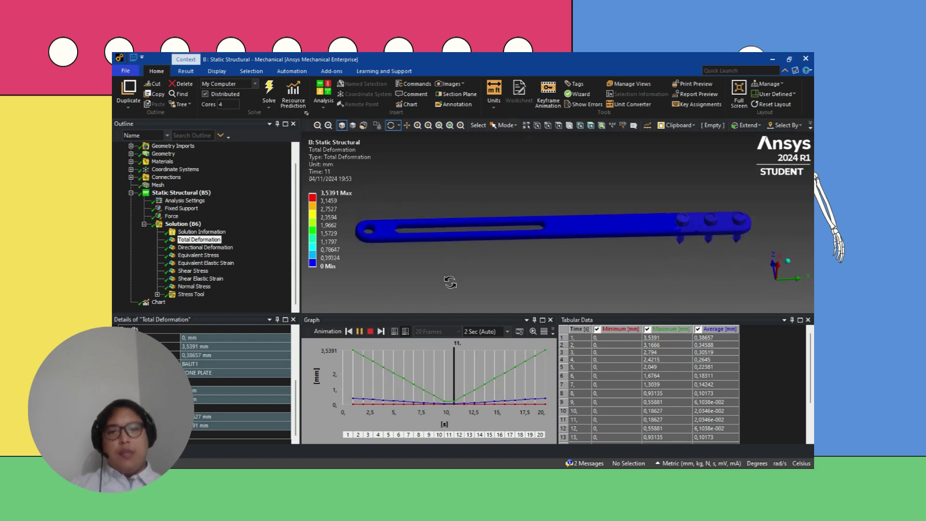
pyautogui.moveTo(463, 205); pyautogui.dragTo(499, 303)
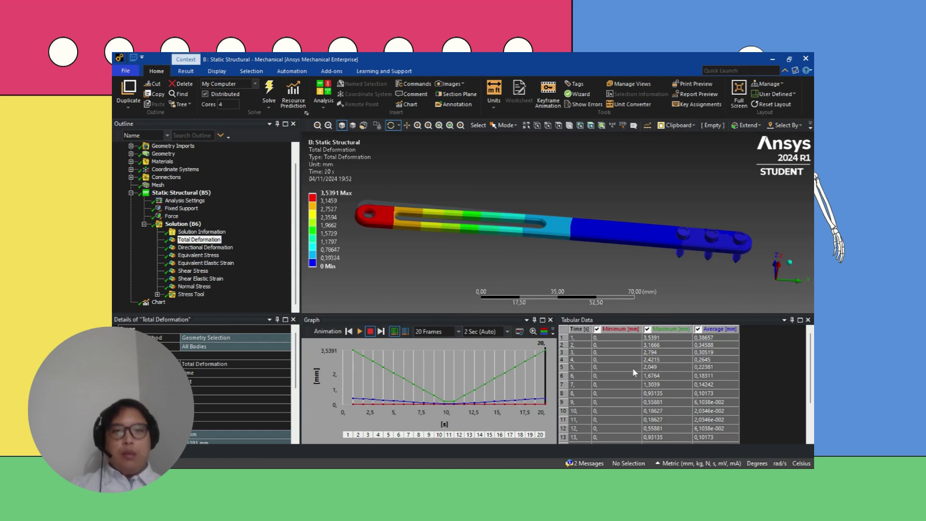
# Step: Review the Total Deformation values at each time step and the overall results in its details
pyautogui.scroll(-2, 633, 368)
pyautogui.scroll(2, 632, 368)
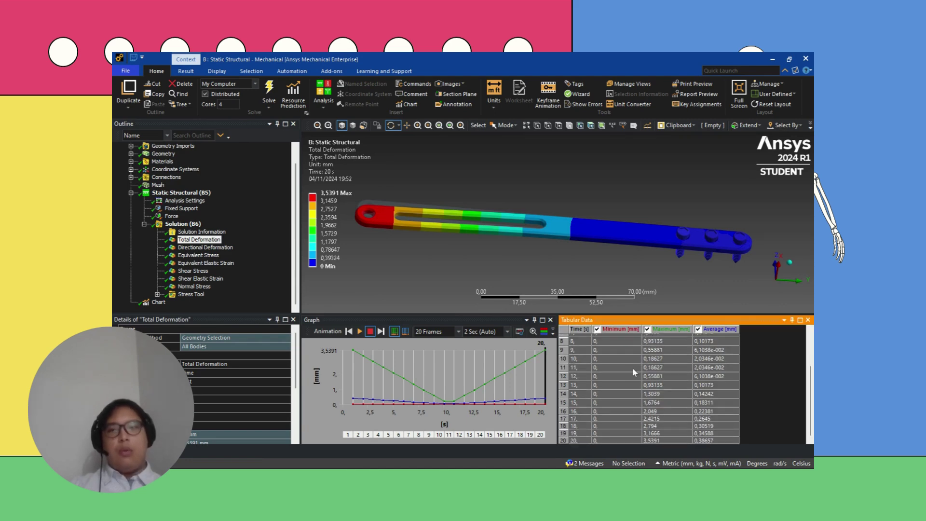
pyautogui.scroll(-5, 232, 360)
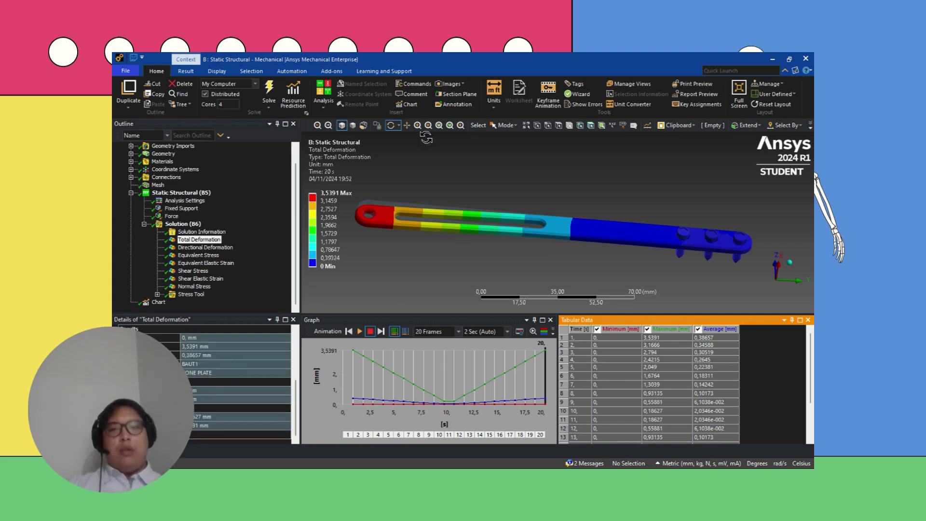
# Step: Replay the Total Deformation animation by result sets and check how the slotted end moves in a rotated view
pyautogui.click(360, 332)
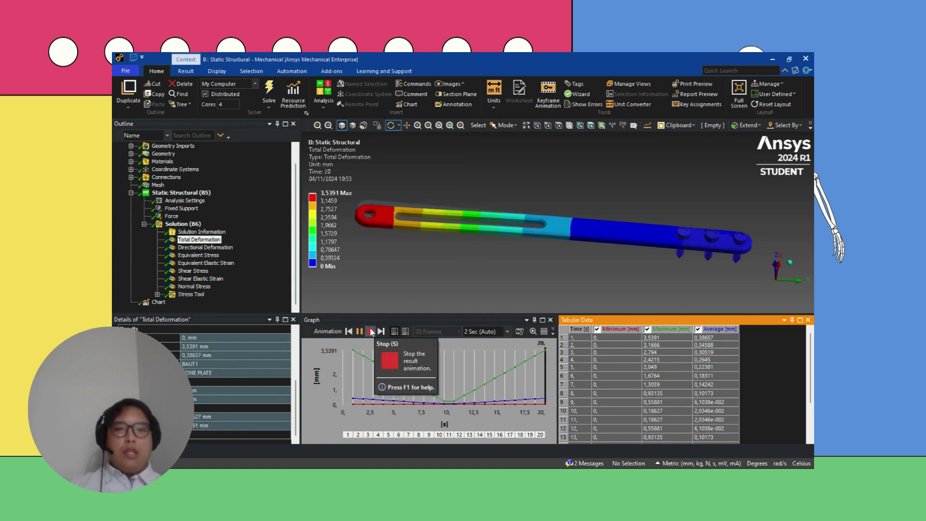
pyautogui.click(370, 330)
pyautogui.click(405, 332)
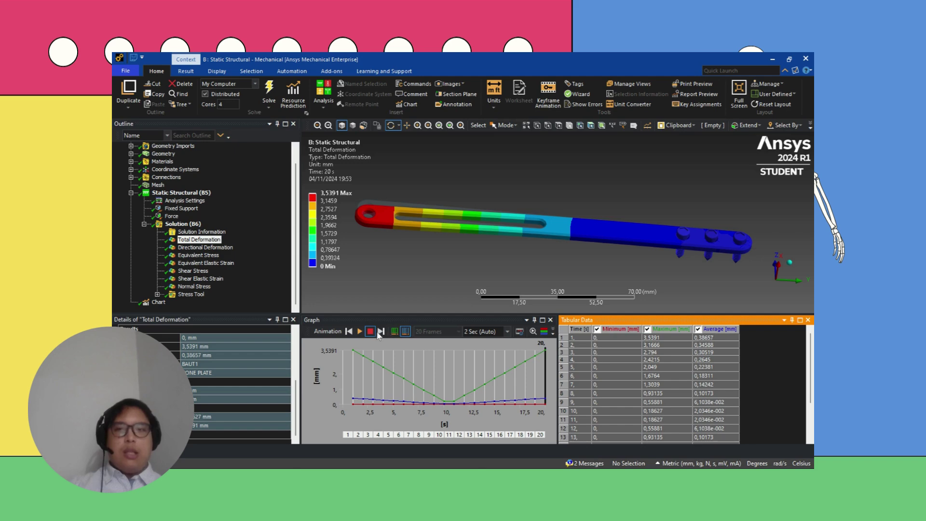
pyautogui.click(360, 332)
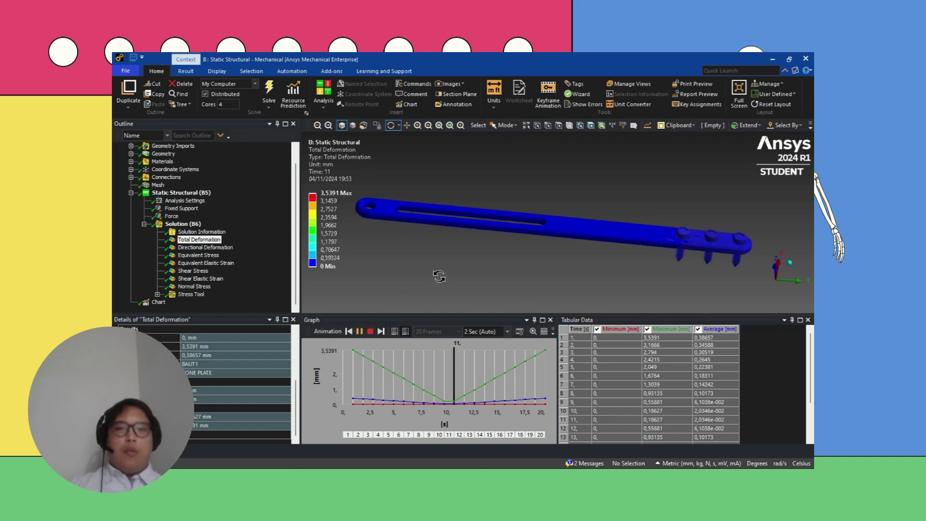
pyautogui.moveTo(436, 275)
pyautogui.mouseDown()
pyautogui.moveTo(455, 245)
pyautogui.moveTo(450, 282)
pyautogui.mouseUp()
pyautogui.moveTo(451, 266)
pyautogui.mouseDown()
pyautogui.moveTo(459, 219)
pyautogui.moveTo(453, 263)
pyautogui.mouseUp()
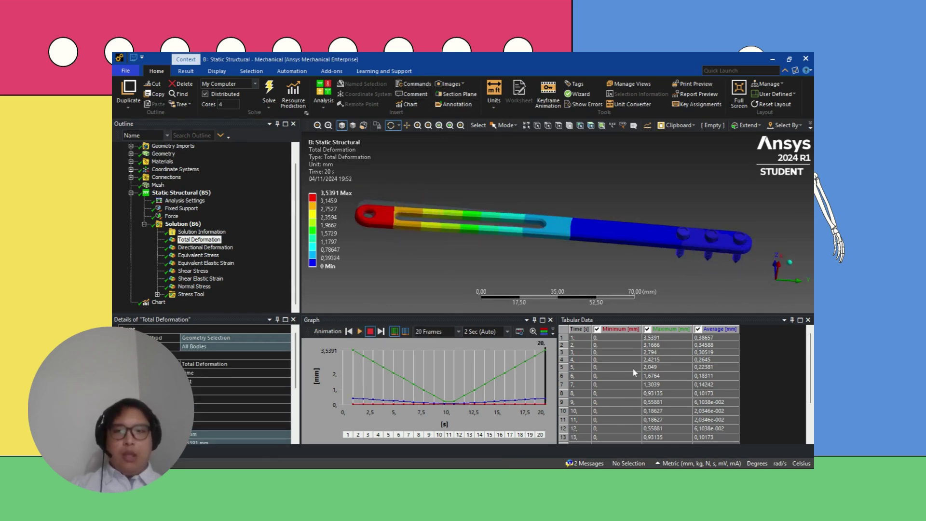
# Step: Check the tabulated Total Deformation values again together with the result's definition and details
pyautogui.scroll(-2, 633, 368)
pyautogui.scroll(2, 632, 367)
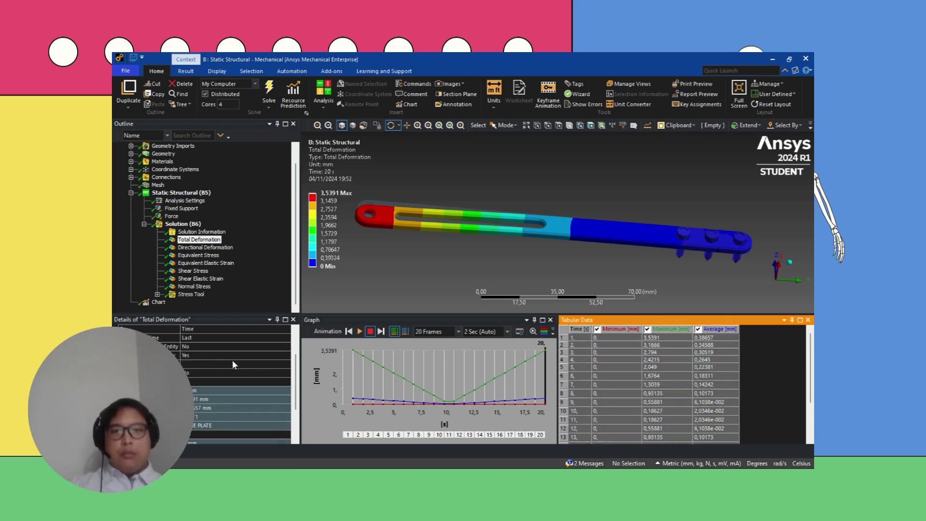
pyautogui.click(232, 360)
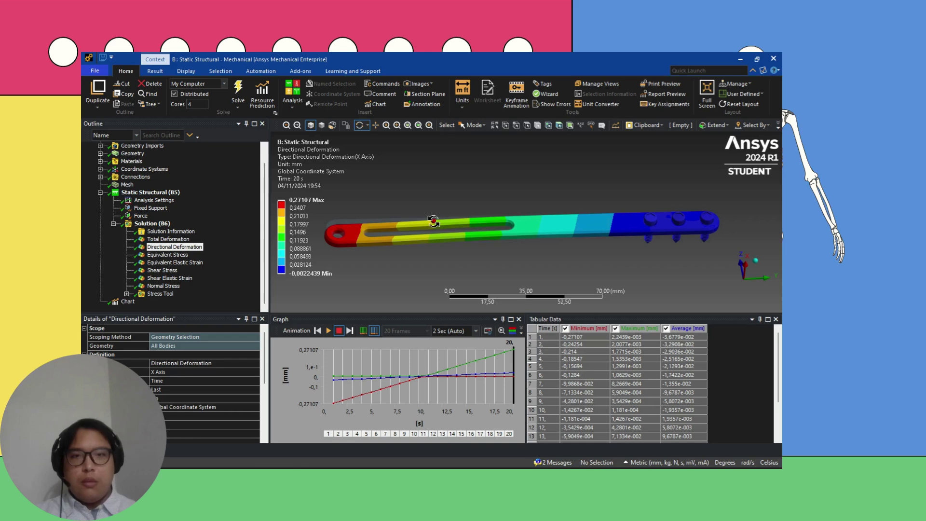
# Step: Examine the X-axis Directional Deformation's values over the load steps and its minimum and maximum results
pyautogui.moveTo(434, 221)
pyautogui.mouseDown()
pyautogui.moveTo(440, 165)
pyautogui.moveTo(434, 218)
pyautogui.mouseUp()
pyautogui.scroll(-2, 585, 381)
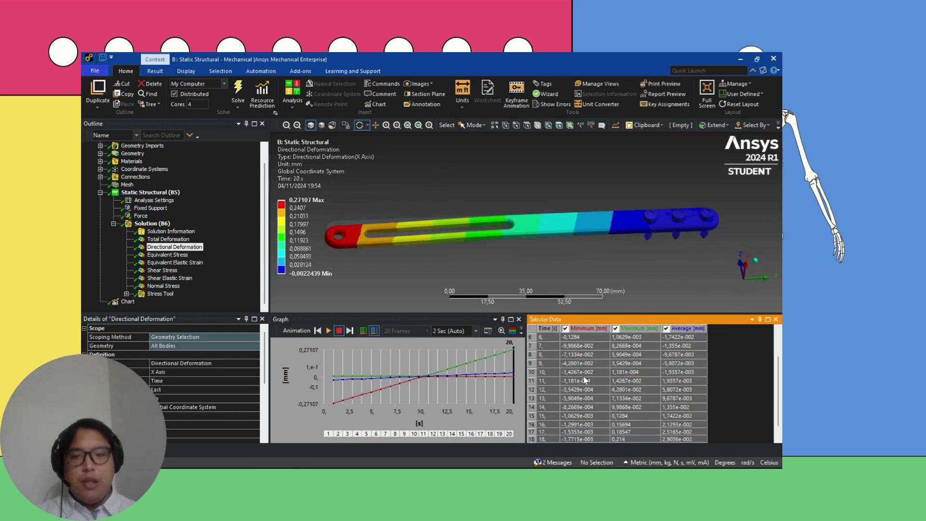
pyautogui.scroll(-1, 585, 381)
pyautogui.scroll(3, 586, 380)
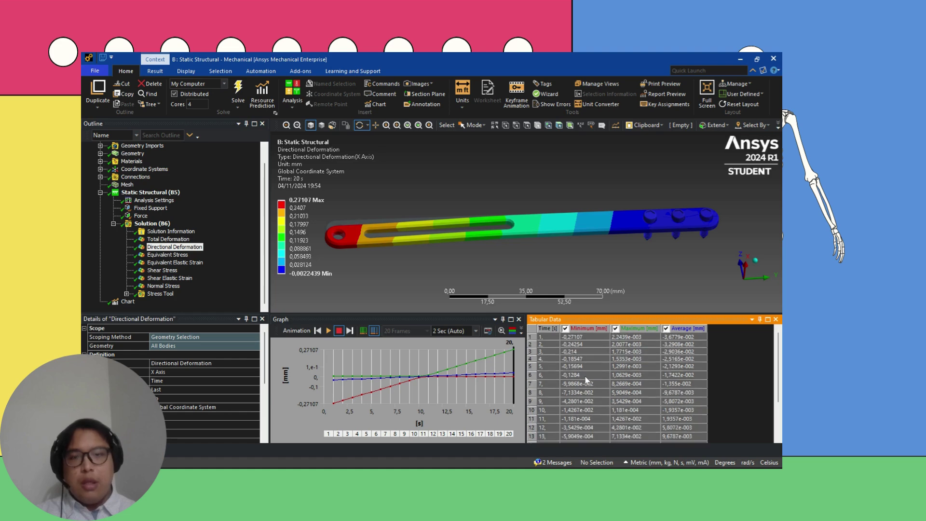
pyautogui.scroll(-5, 221, 358)
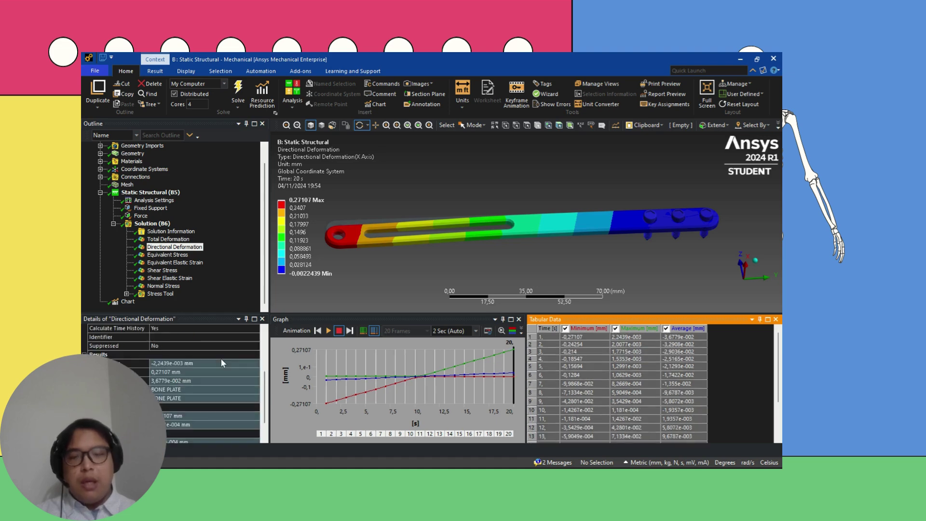
# Step: Animate the X-axis Directional Deformation and examine the slotted end's movement up close from several angles
pyautogui.click(328, 331)
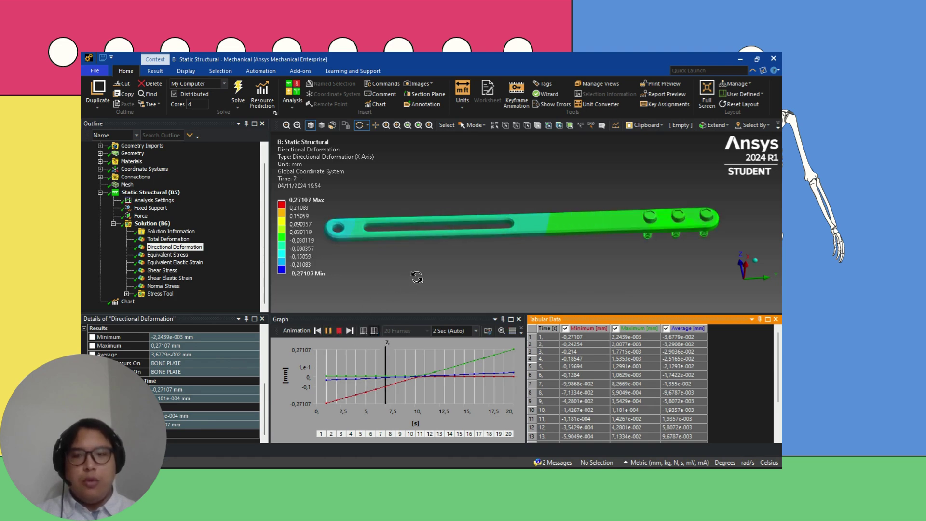
pyautogui.moveTo(420, 269); pyautogui.dragTo(461, 266)
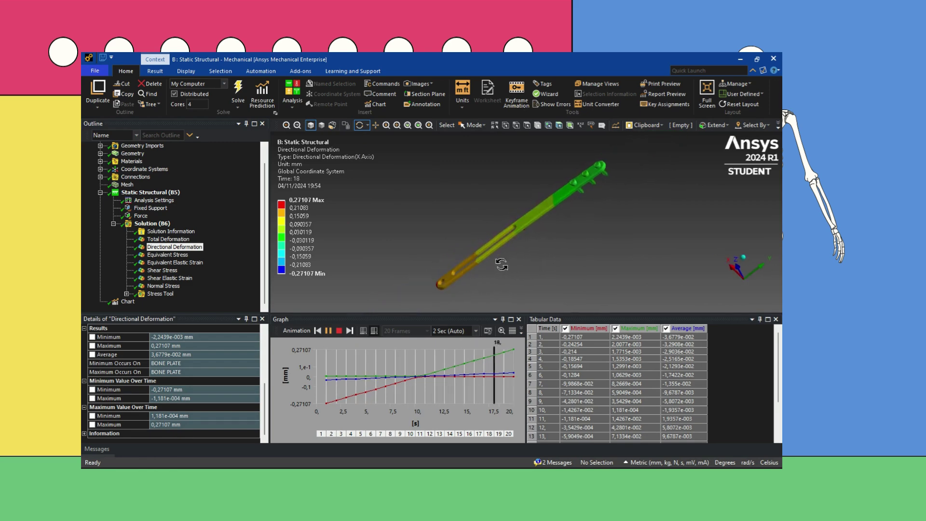
pyautogui.scroll(3, 493, 241)
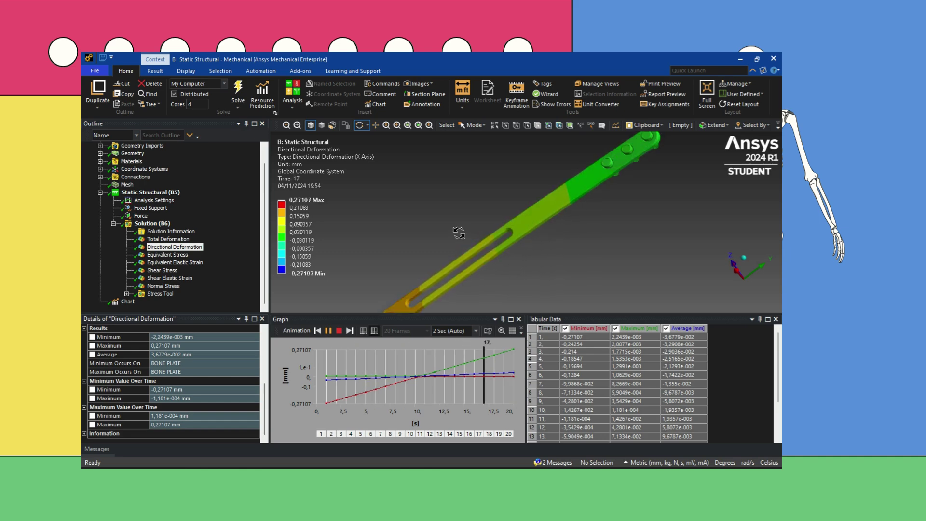
pyautogui.moveTo(531, 240); pyautogui.dragTo(468, 181)
pyautogui.click(374, 128)
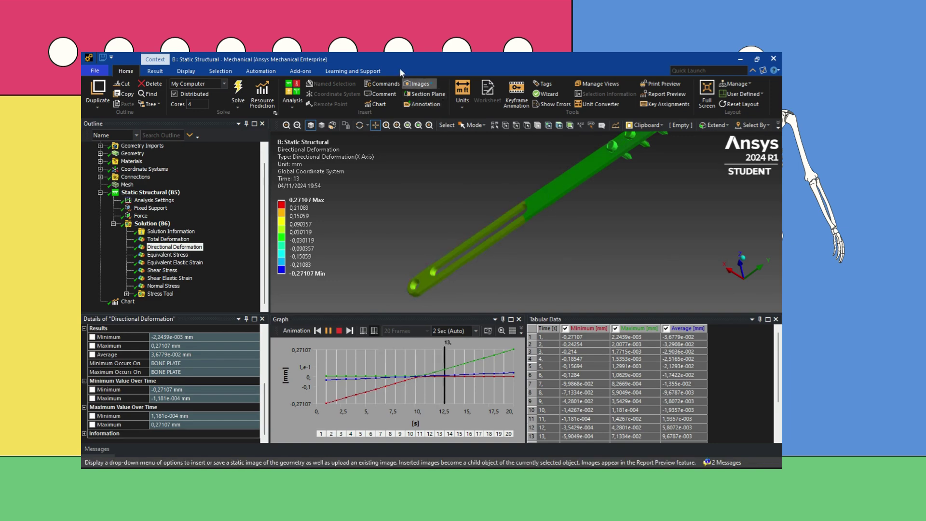
pyautogui.moveTo(472, 183); pyautogui.dragTo(513, 173, button='middle')
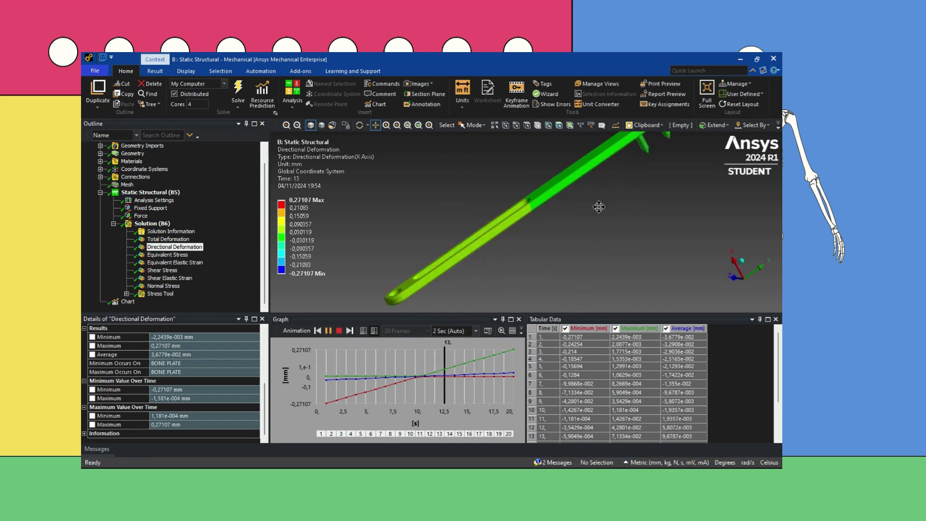
pyautogui.click(749, 259)
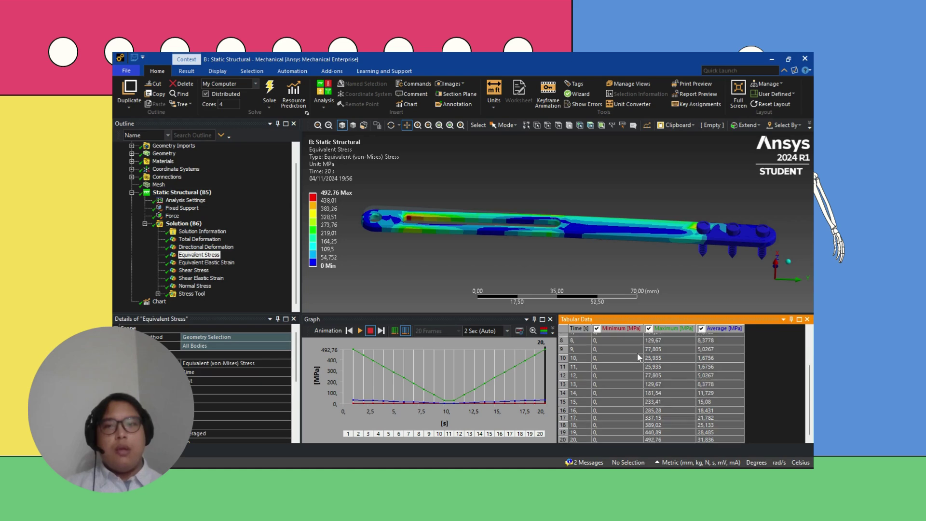
# Step: Review the Equivalent (von-Mises) Stress values at each time step and the result details
pyautogui.scroll(3, 638, 357)
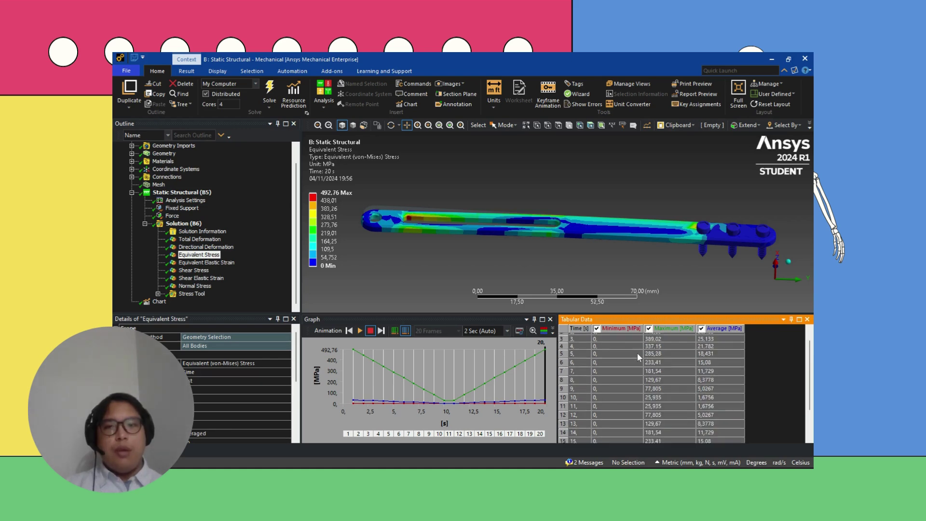
pyautogui.scroll(-2, 221, 386)
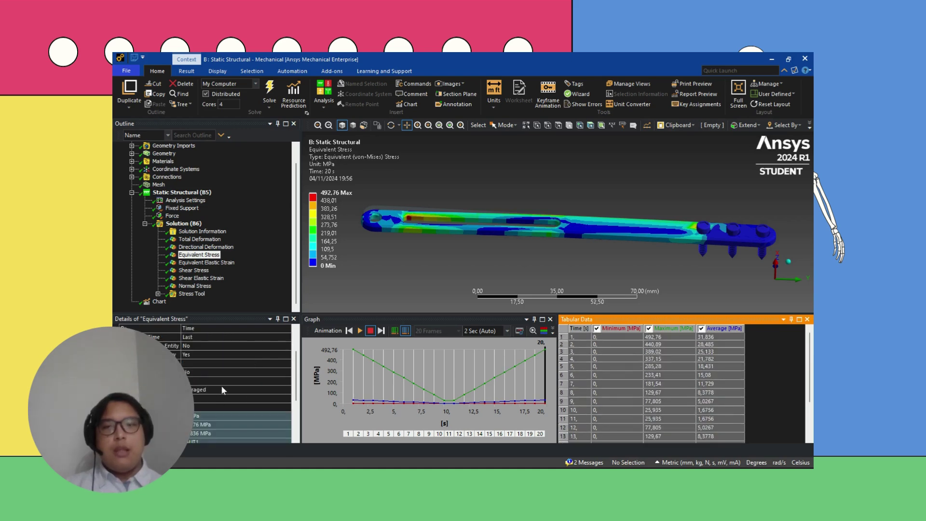
pyautogui.scroll(-3, 221, 386)
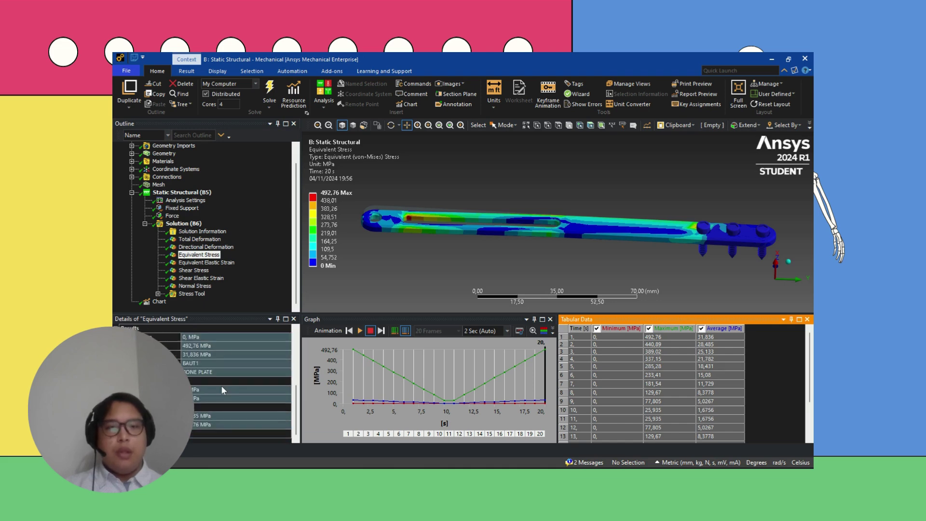
# Step: Animate the Equivalent Stress and examine its distribution around the slot, the screws, the plate's underside and the whole plate
pyautogui.click(362, 331)
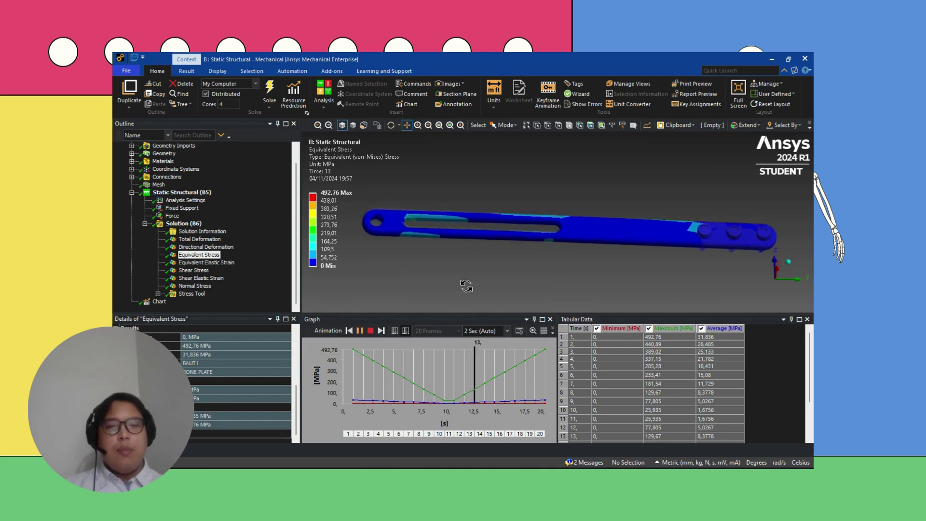
pyautogui.scroll(4, 631, 245)
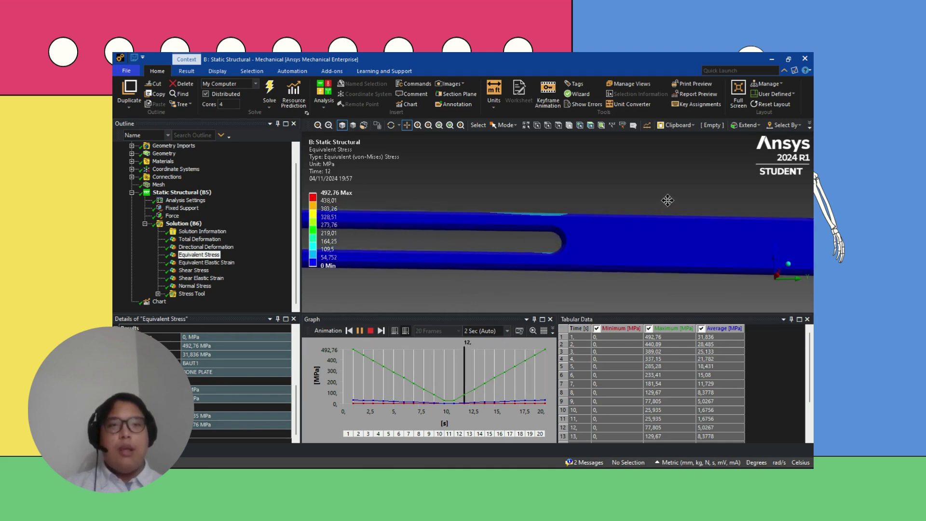
pyautogui.moveTo(668, 201); pyautogui.dragTo(445, 185)
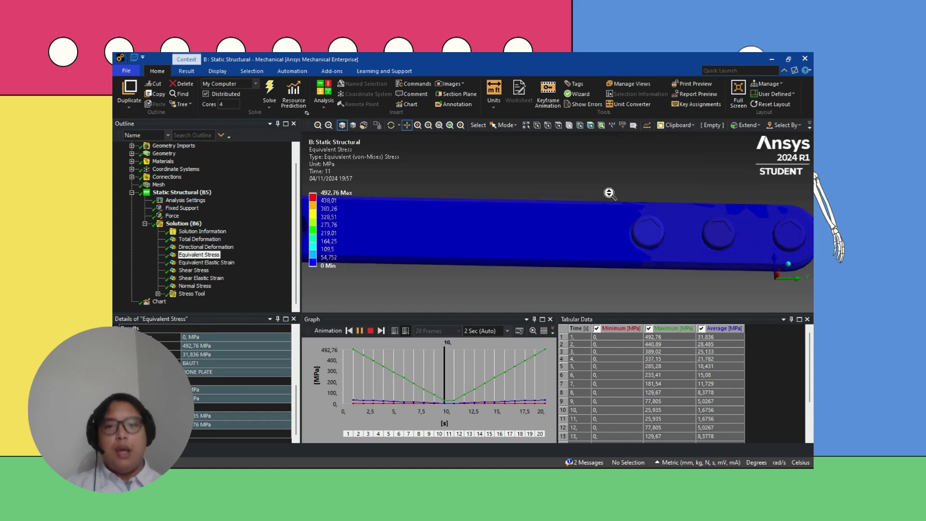
pyautogui.scroll(2, 607, 191)
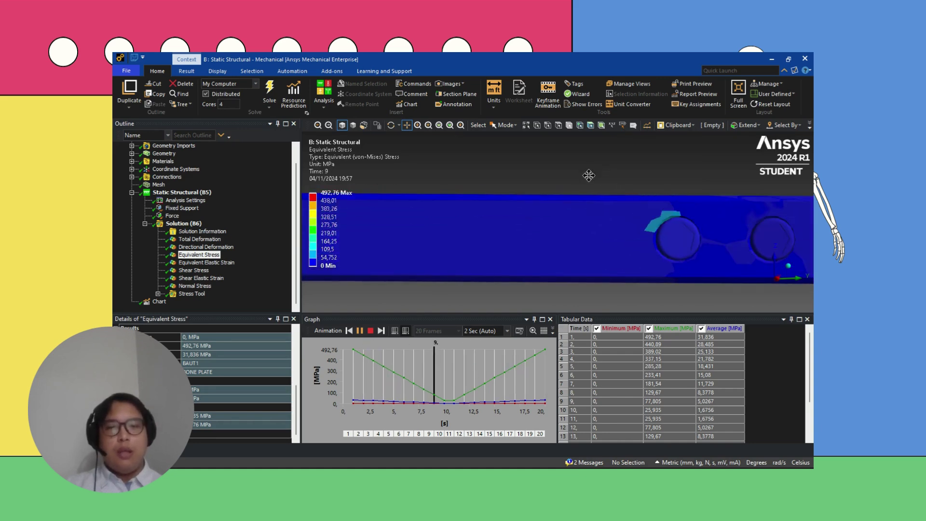
pyautogui.moveTo(579, 171); pyautogui.dragTo(626, 172)
pyautogui.moveTo(482, 172); pyautogui.dragTo(678, 188)
pyautogui.moveTo(343, 178); pyautogui.dragTo(443, 195)
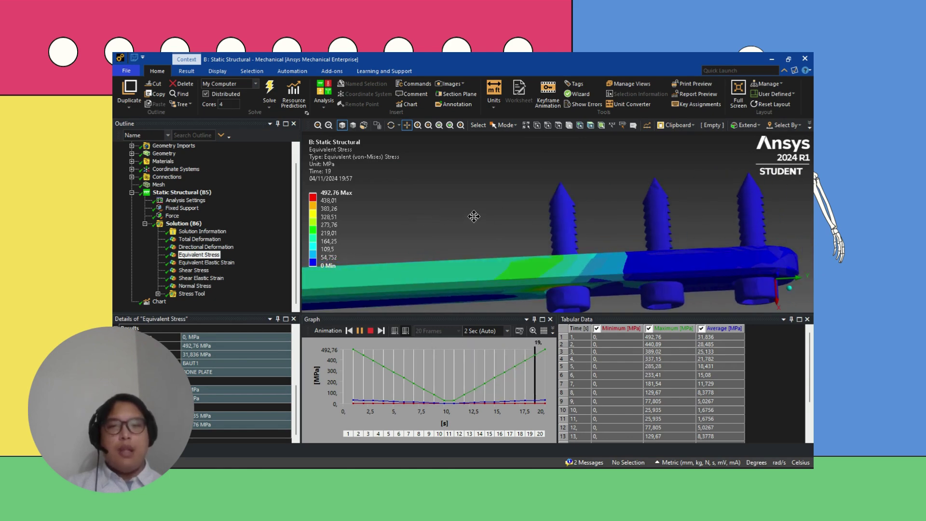
pyautogui.moveTo(474, 206); pyautogui.dragTo(509, 178)
pyautogui.scroll(-4, 531, 180)
pyautogui.moveTo(674, 242); pyautogui.dragTo(557, 285)
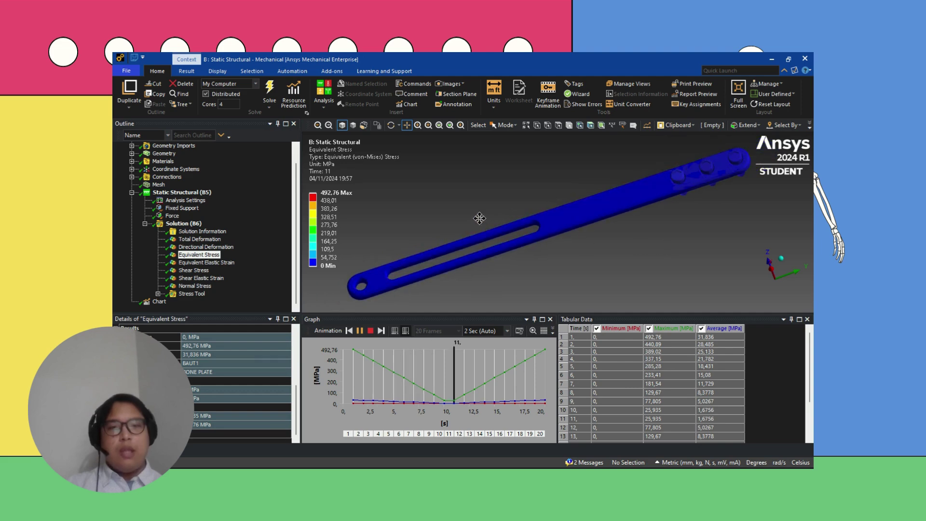
pyautogui.scroll(-1, 640, 357)
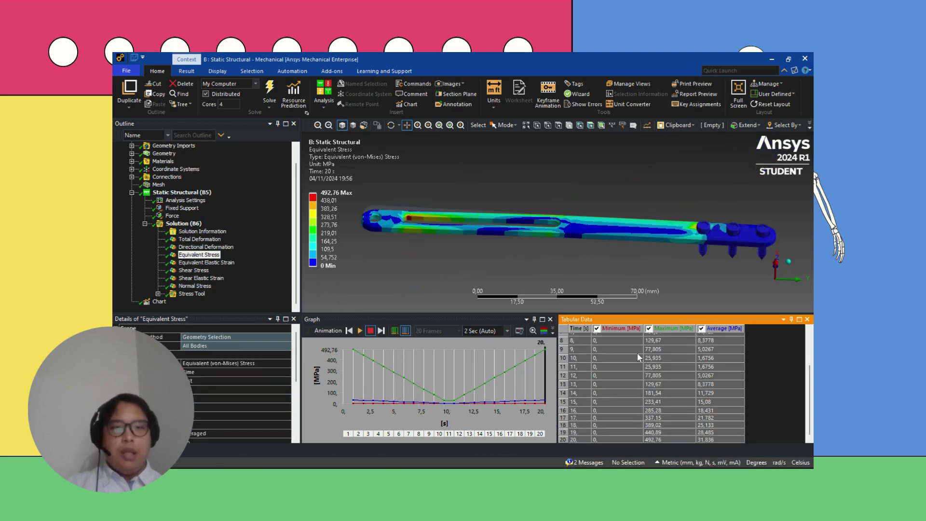
# Step: Review the Equivalent Stress values across the time steps and the minimum, maximum and average in its result details
pyautogui.scroll(2, 638, 357)
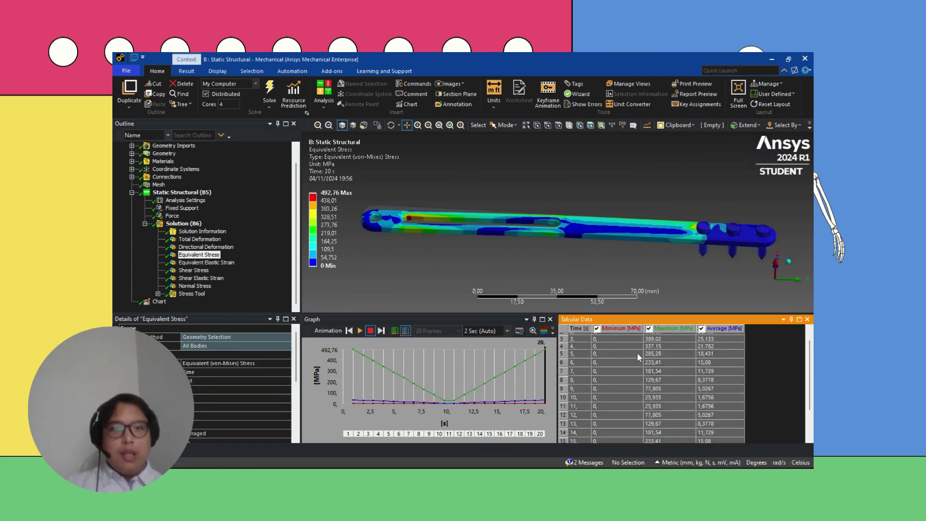
pyautogui.scroll(-3, 220, 386)
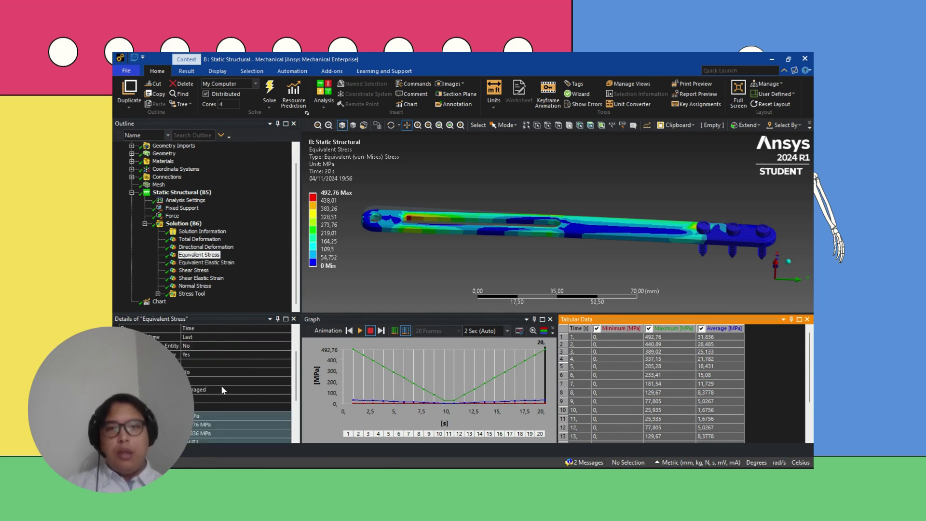
pyautogui.scroll(-3, 221, 386)
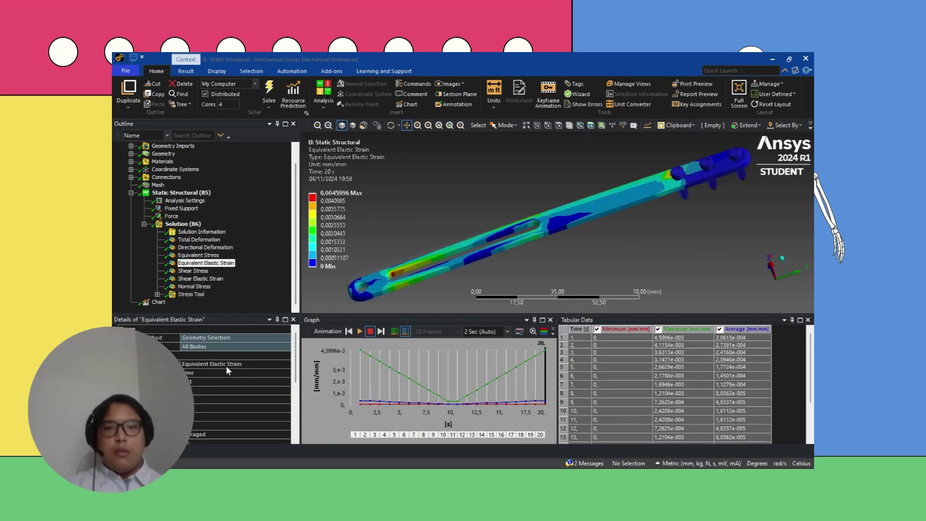
# Step: Review the Equivalent Elastic Strain result details and its minimum, maximum and average values at each time step
pyautogui.scroll(-5, 227, 369)
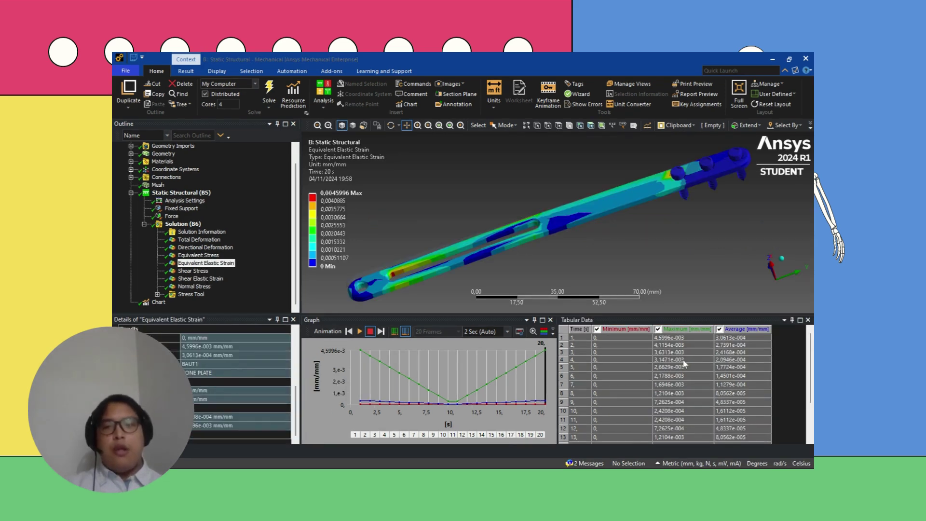
pyautogui.scroll(-3, 683, 359)
pyautogui.scroll(3, 682, 360)
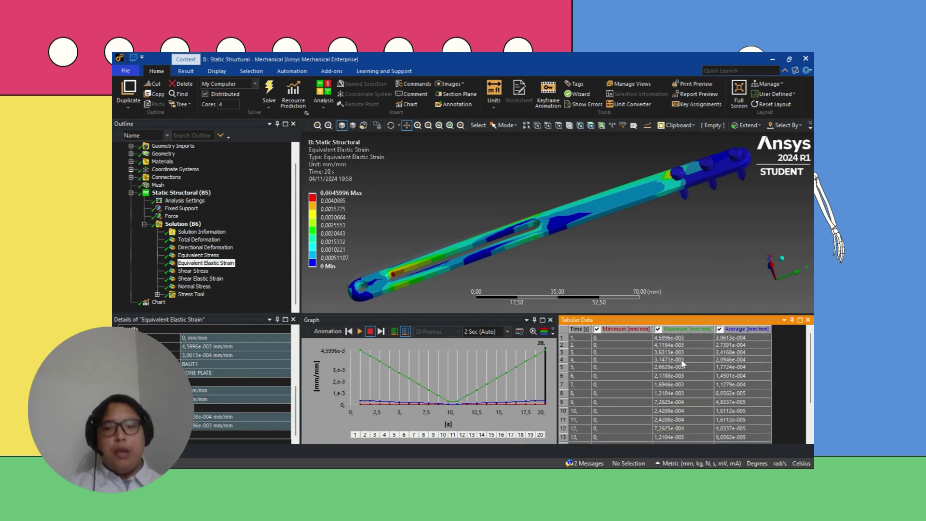
pyautogui.scroll(-3, 682, 360)
pyautogui.scroll(3, 682, 363)
# Step: Examine the Equivalent Elastic Strain distribution around the plate's slot, the end hole and the screws from several angles
pyautogui.scroll(3, 441, 258)
pyautogui.scroll(-2, 400, 243)
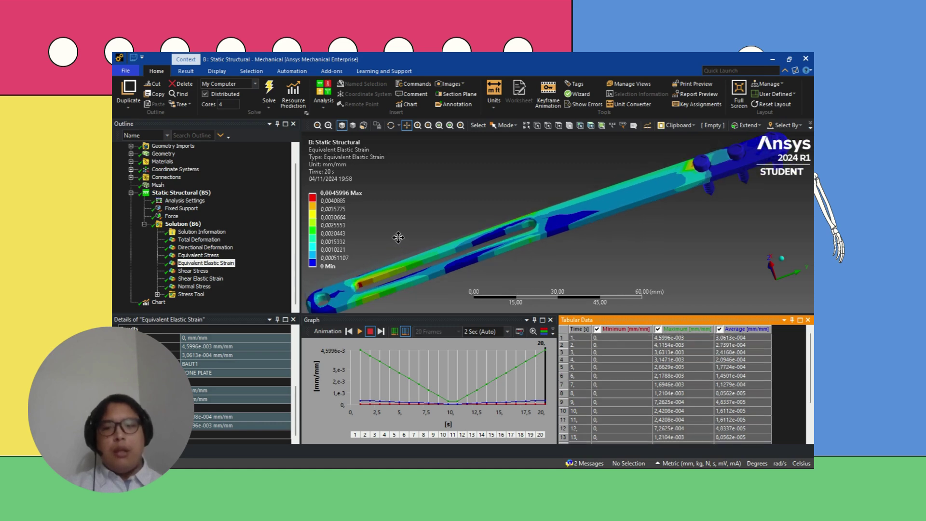
pyautogui.moveTo(398, 226); pyautogui.dragTo(429, 213)
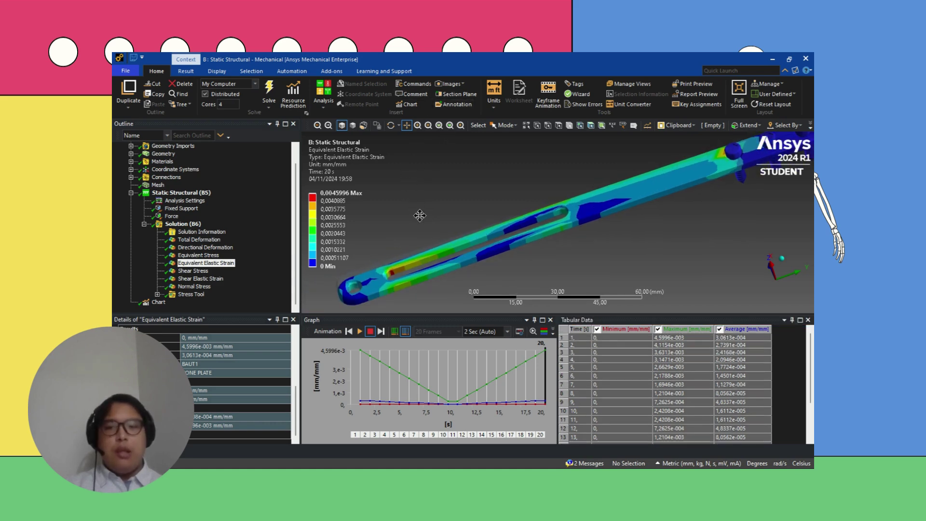
pyautogui.scroll(3, 426, 216)
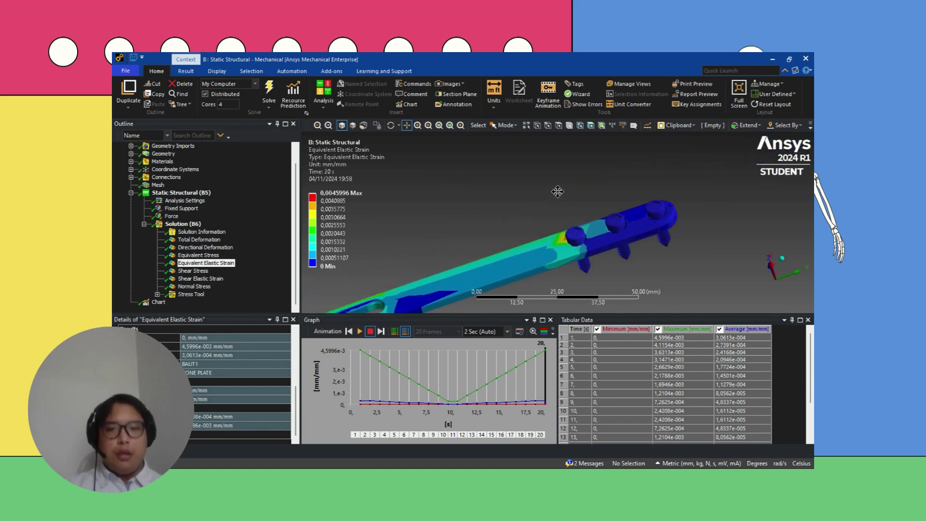
pyautogui.moveTo(557, 212)
pyautogui.mouseDown(button='middle')
pyautogui.moveTo(564, 236)
pyautogui.moveTo(551, 245)
pyautogui.moveTo(537, 235)
pyautogui.mouseUp(button='middle')
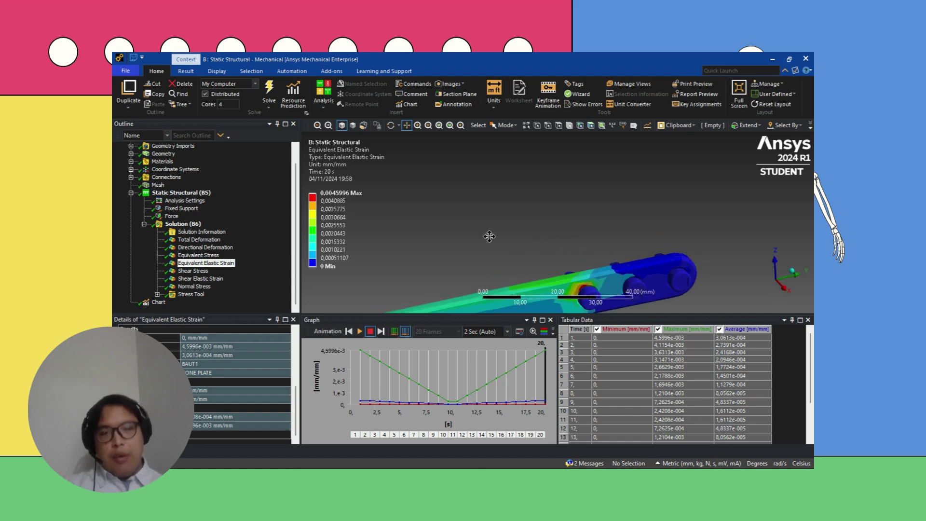
pyautogui.moveTo(489, 236)
pyautogui.mouseDown()
pyautogui.moveTo(604, 216)
pyautogui.moveTo(575, 205)
pyautogui.mouseUp()
pyautogui.scroll(1, 521, 194)
pyautogui.moveTo(494, 206)
pyautogui.mouseDown()
pyautogui.moveTo(555, 187)
pyautogui.moveTo(529, 194)
pyautogui.mouseUp()
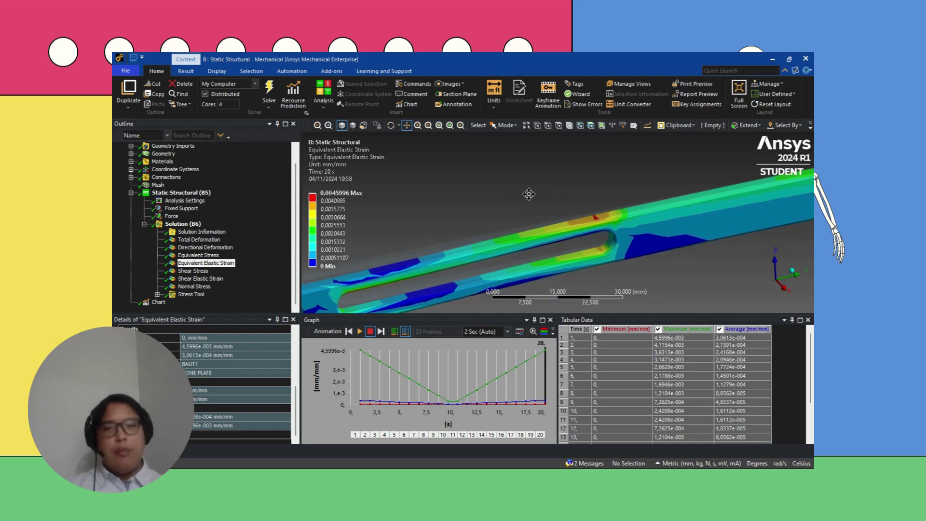
pyautogui.moveTo(529, 194); pyautogui.dragTo(497, 222, button='middle')
pyautogui.moveTo(497, 222); pyautogui.dragTo(505, 234)
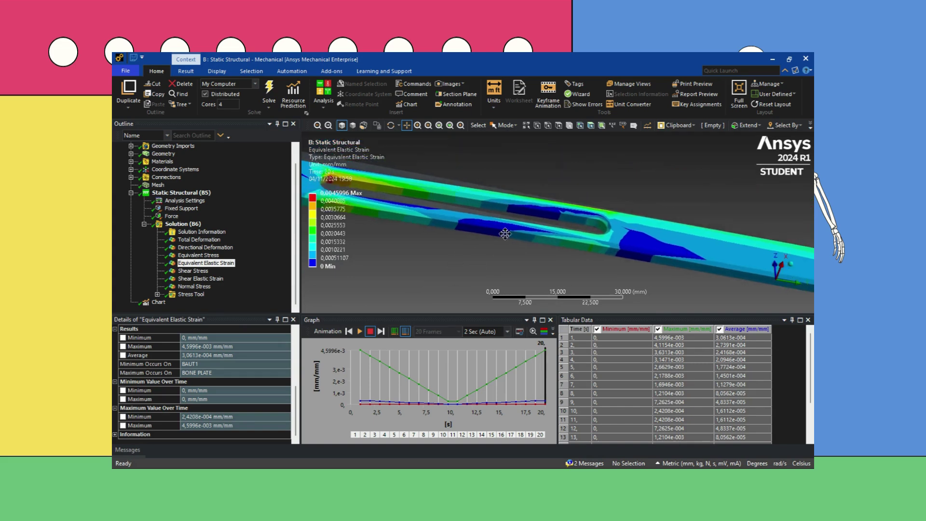
pyautogui.moveTo(531, 208); pyautogui.dragTo(535, 172, button='middle')
pyautogui.scroll(-3, 535, 172)
pyautogui.moveTo(538, 190); pyautogui.dragTo(516, 218)
pyautogui.moveTo(548, 217); pyautogui.dragTo(554, 254, button='middle')
# Step: Animate the Equivalent Elastic Strain and examine how it develops at the slotted end, the screws and along the whole plate
pyautogui.click(359, 333)
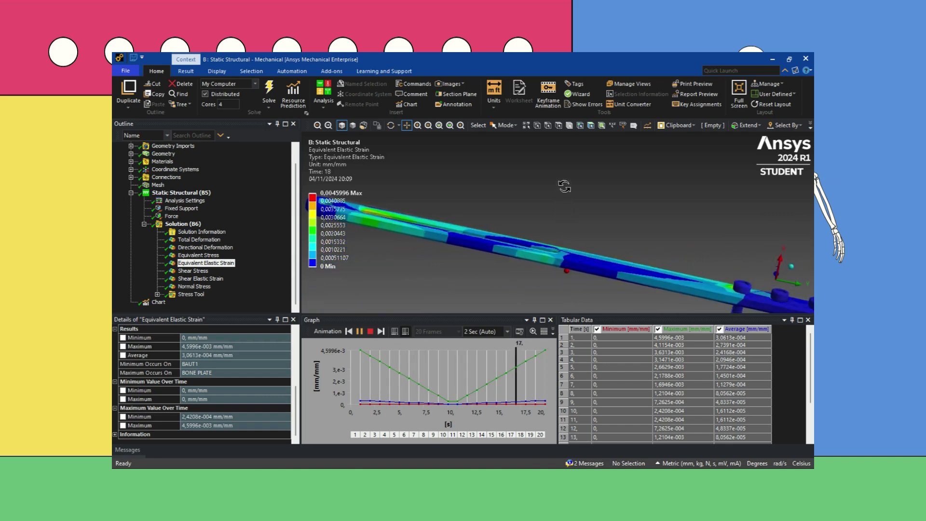
pyautogui.moveTo(560, 194); pyautogui.dragTo(597, 255)
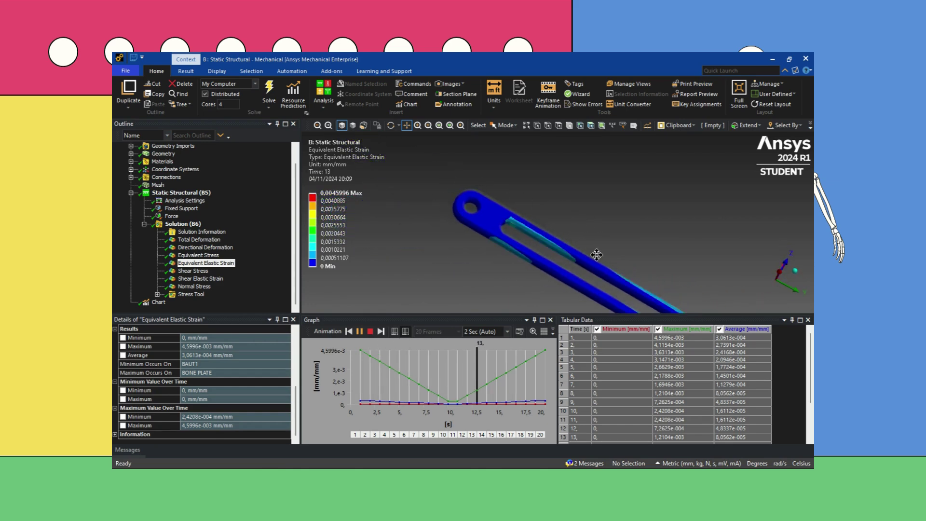
pyautogui.scroll(4, 474, 203)
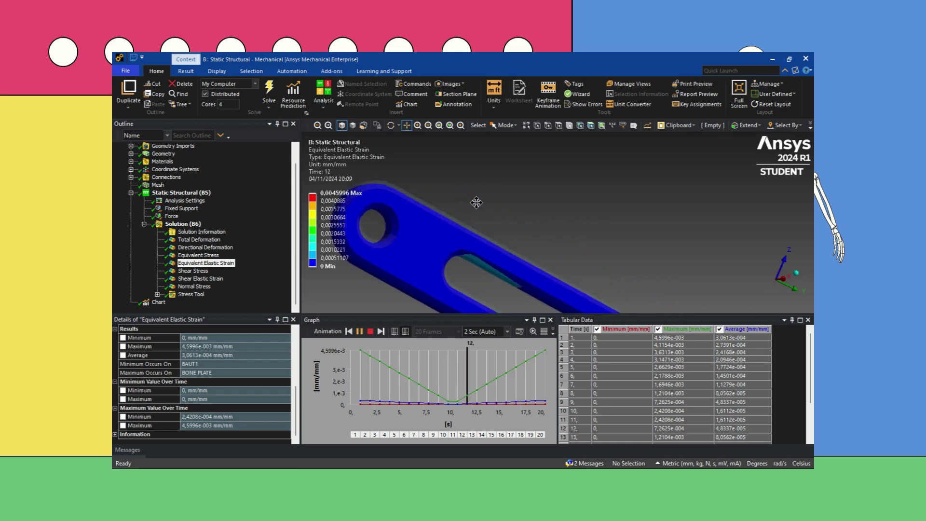
pyautogui.moveTo(476, 203); pyautogui.dragTo(535, 231, button='middle')
pyautogui.scroll(4, 533, 215)
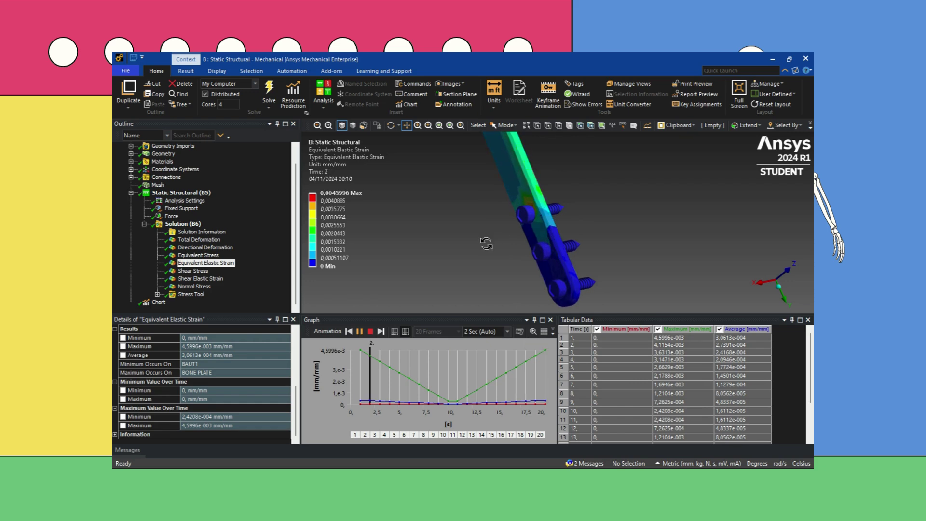
pyautogui.moveTo(486, 244); pyautogui.dragTo(589, 187, button='middle')
pyautogui.moveTo(569, 178); pyautogui.dragTo(643, 271)
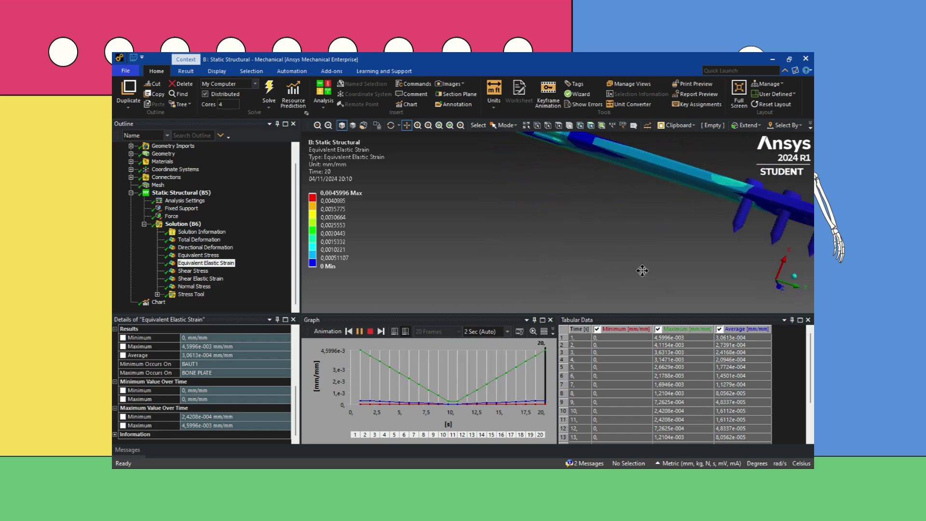
pyautogui.moveTo(643, 271); pyautogui.dragTo(618, 274, button='middle')
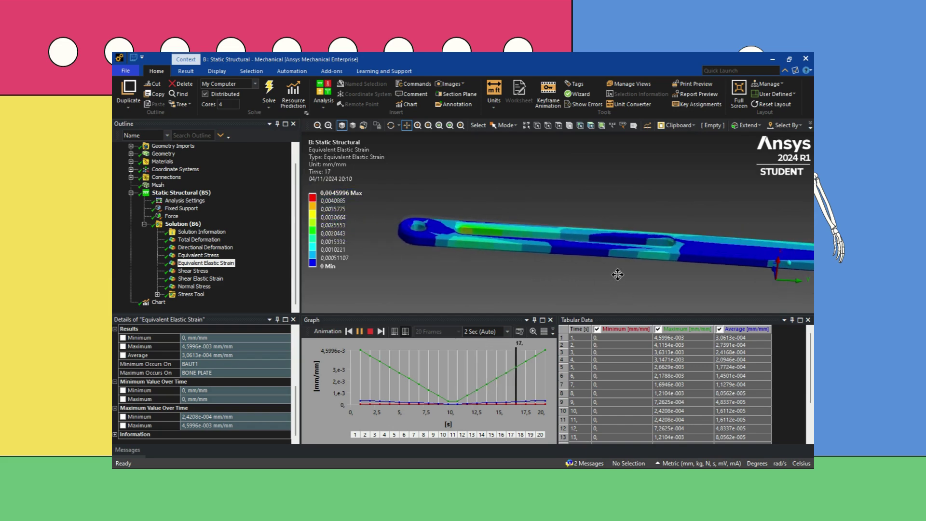
pyautogui.scroll(-5, 534, 275)
pyautogui.scroll(1, 536, 270)
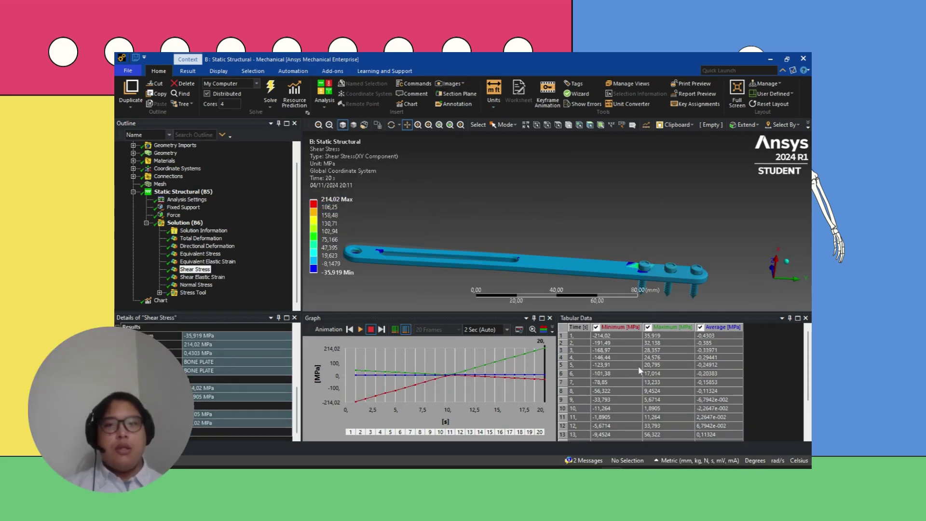
# Step: Review the XY Shear Stress values at each time step and examine its distribution around the slot, the end hole and the screws
pyautogui.scroll(-3, 641, 370)
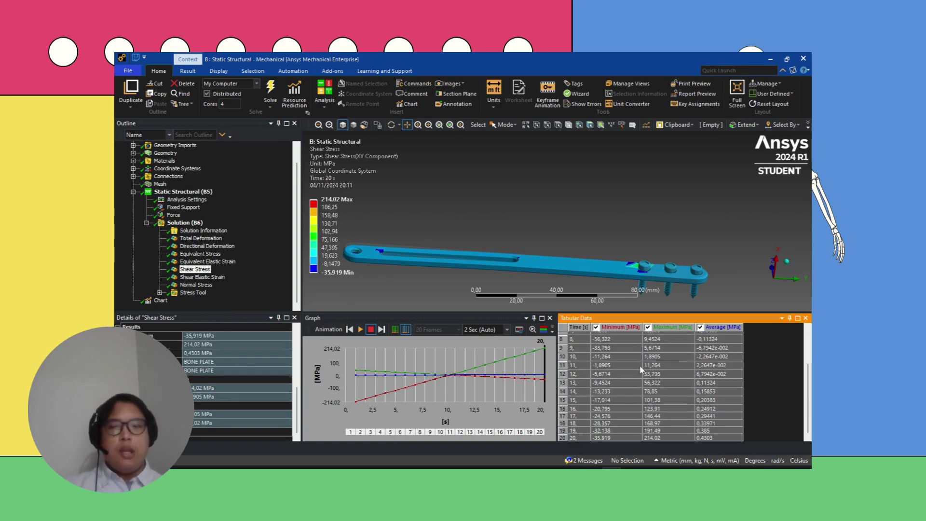
pyautogui.scroll(3, 641, 369)
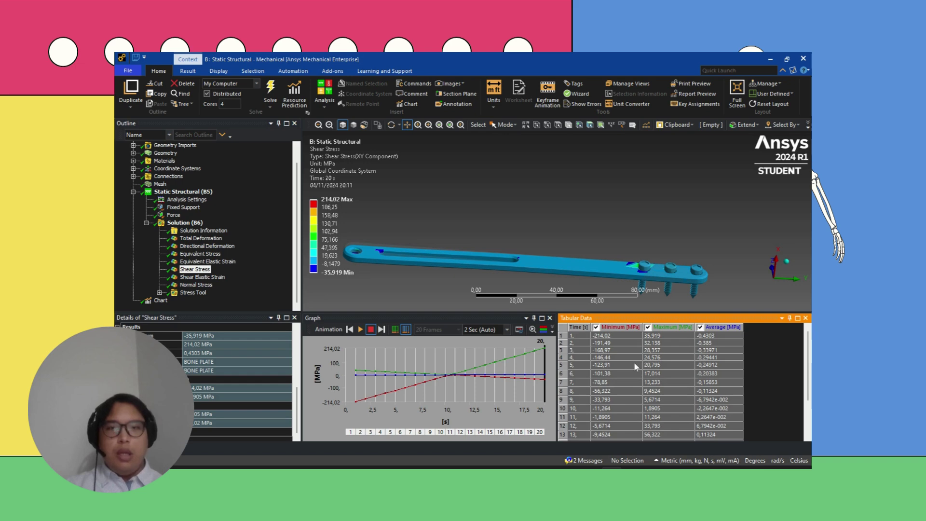
pyautogui.moveTo(475, 224); pyautogui.dragTo(476, 244, button='middle')
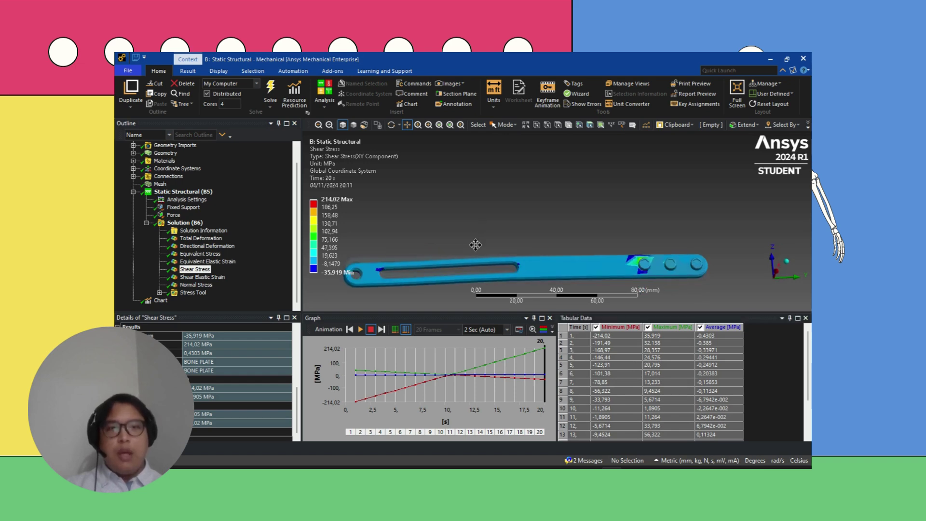
pyautogui.moveTo(442, 239); pyautogui.dragTo(506, 216)
pyautogui.scroll(4, 456, 237)
pyautogui.moveTo(416, 233); pyautogui.dragTo(446, 235)
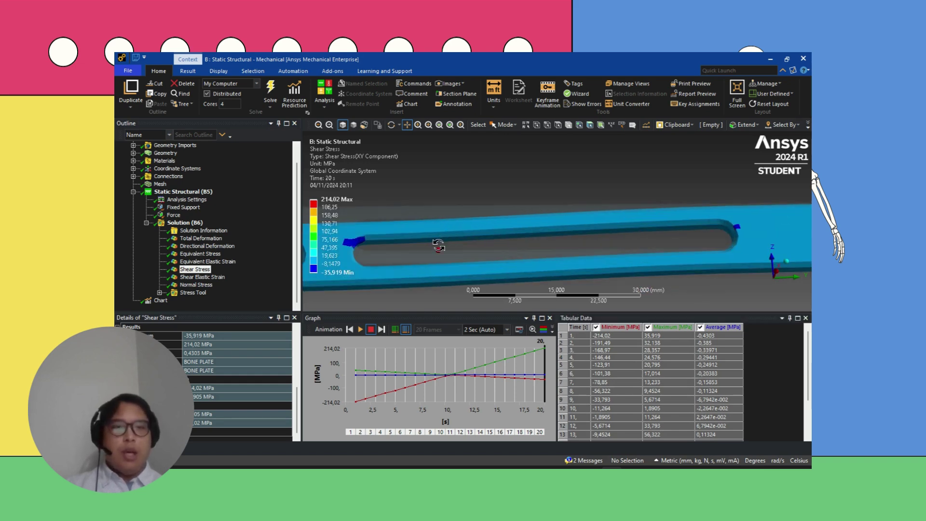
pyautogui.moveTo(439, 245); pyautogui.dragTo(443, 238, button='middle')
pyautogui.moveTo(572, 189); pyautogui.dragTo(389, 199)
pyautogui.moveTo(791, 187); pyautogui.dragTo(518, 194)
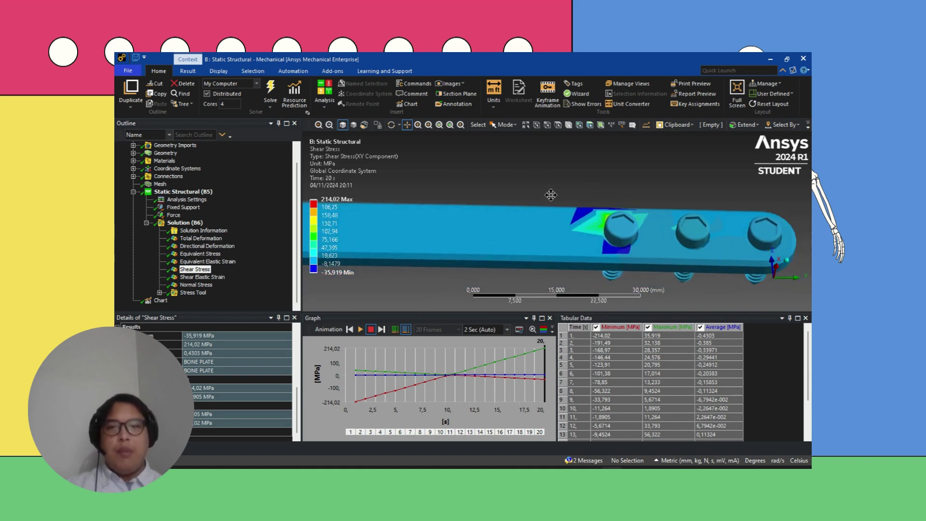
pyautogui.moveTo(551, 194); pyautogui.dragTo(568, 280, button='middle')
pyautogui.moveTo(473, 165); pyautogui.dragTo(673, 160)
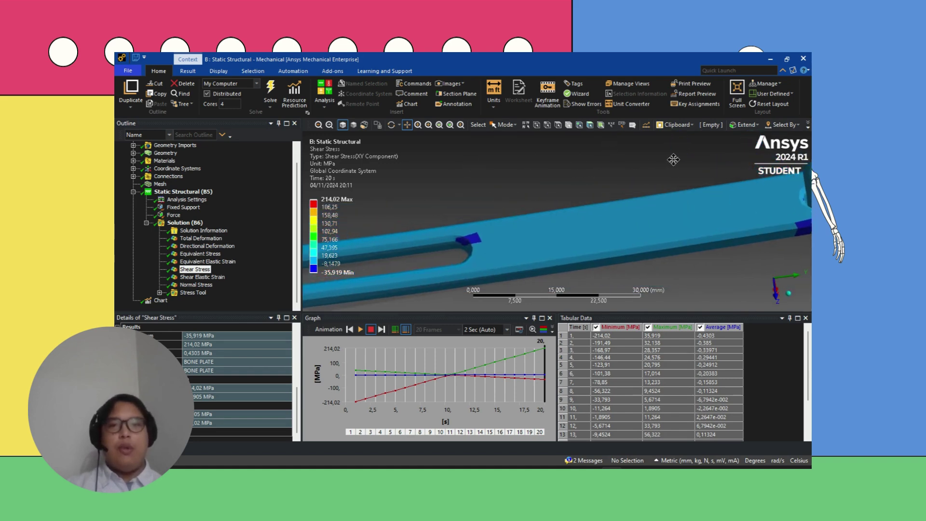
pyautogui.moveTo(674, 160); pyautogui.dragTo(553, 128, button='middle')
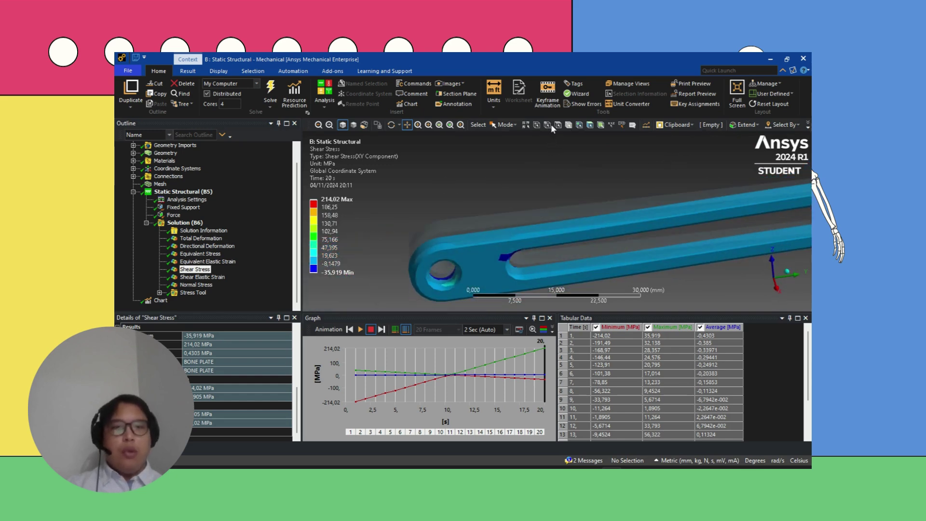
pyautogui.moveTo(584, 197); pyautogui.dragTo(561, 172, button='middle')
pyautogui.moveTo(728, 178); pyautogui.dragTo(377, 186)
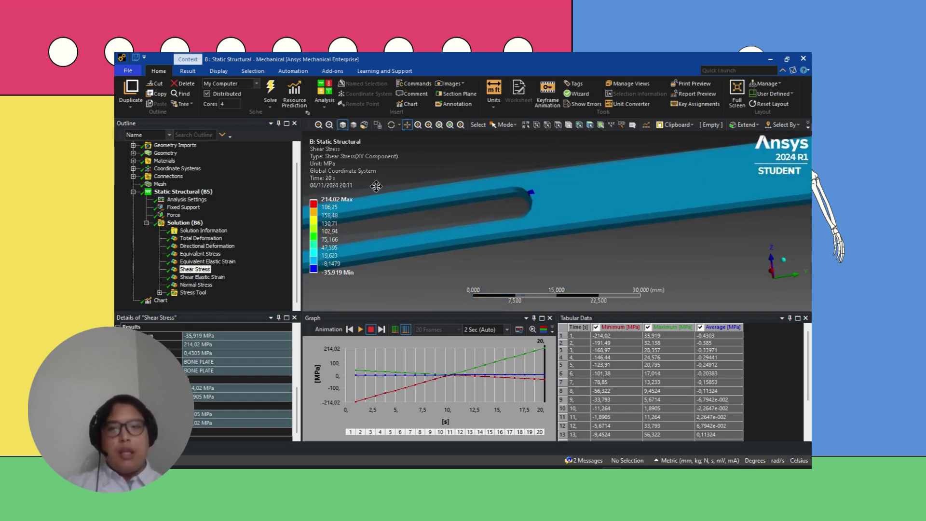
pyautogui.scroll(-4, 509, 188)
pyautogui.moveTo(678, 239); pyautogui.dragTo(640, 274)
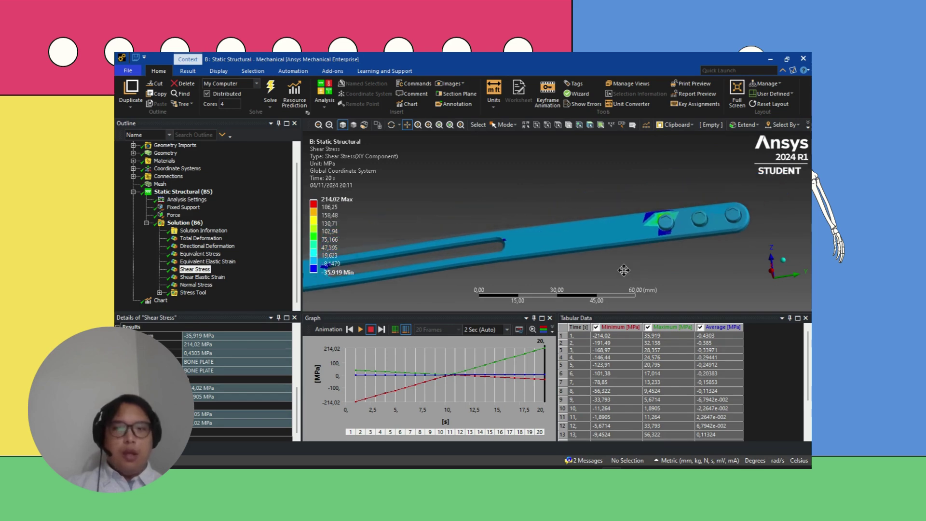
# Step: Animate the XY Shear Stress and examine its change over the load steps with the whole plate in view
pyautogui.click(361, 329)
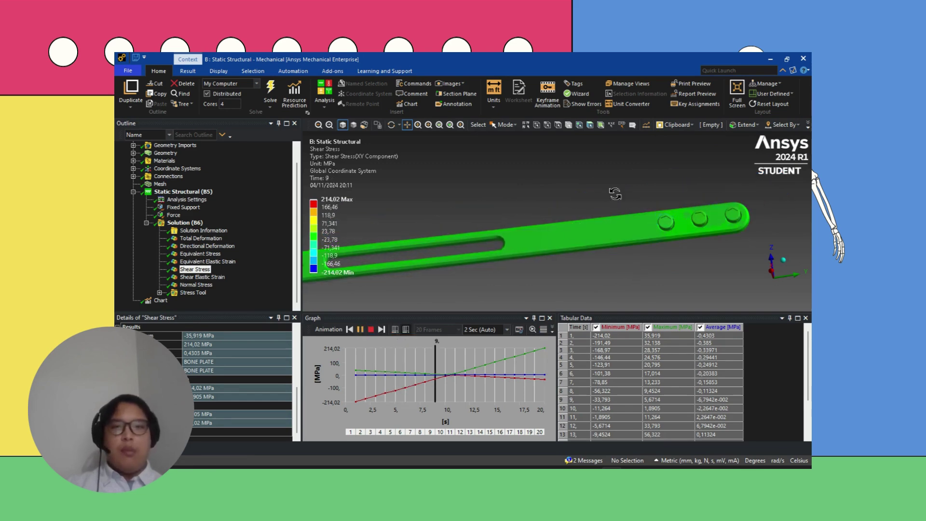
pyautogui.moveTo(615, 194); pyautogui.dragTo(637, 203, button='middle')
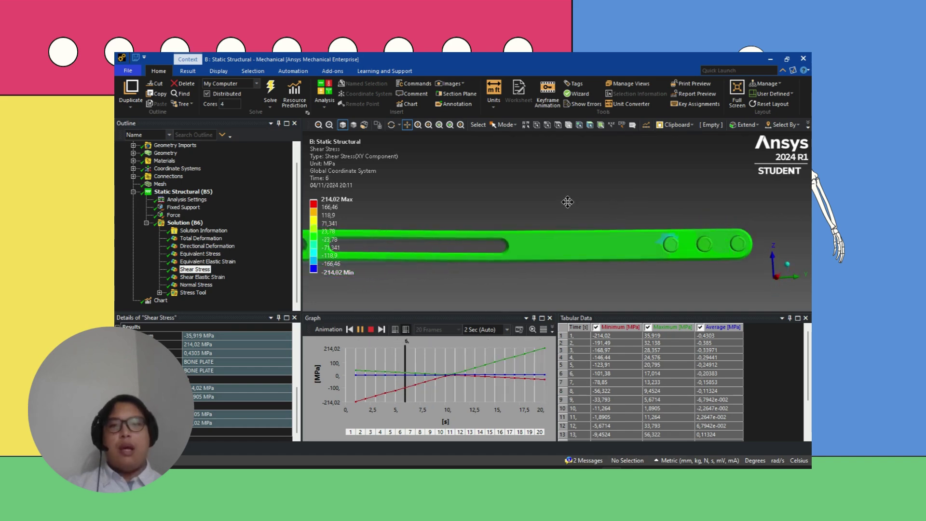
pyautogui.keyDown('ctrl'); pyautogui.moveTo(567, 202); pyautogui.dragTo(633, 195, button='middle'); pyautogui.keyUp('ctrl')
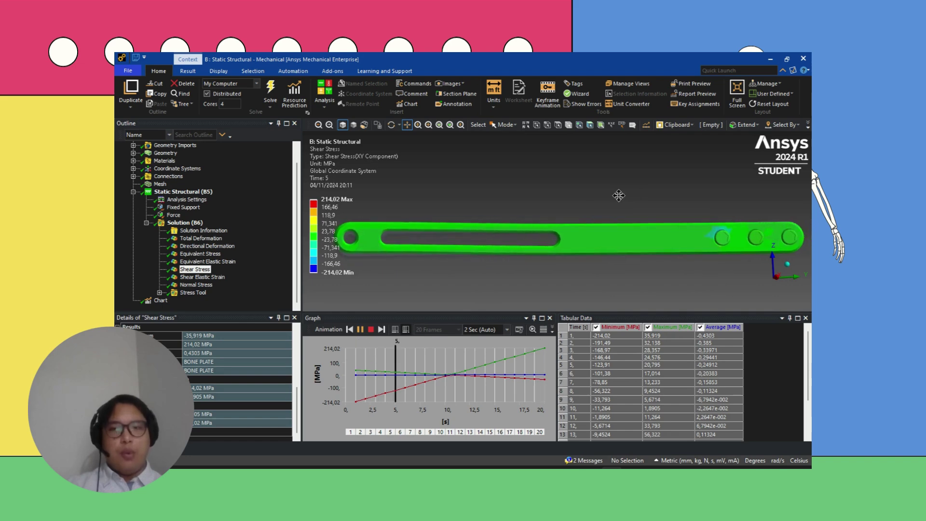
pyautogui.scroll(-2, 616, 196)
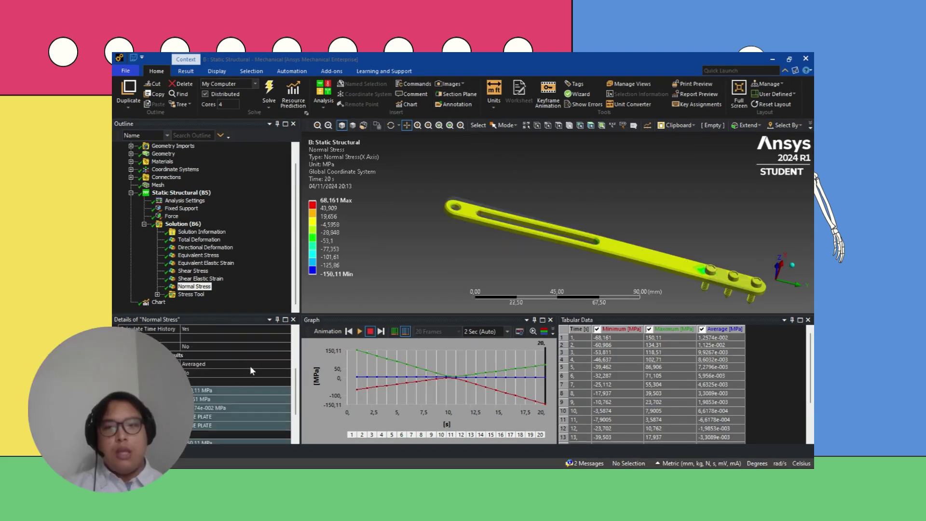
# Step: Review the X-axis Normal Stress result details and animate the result over the load steps
pyautogui.scroll(-2, 250, 366)
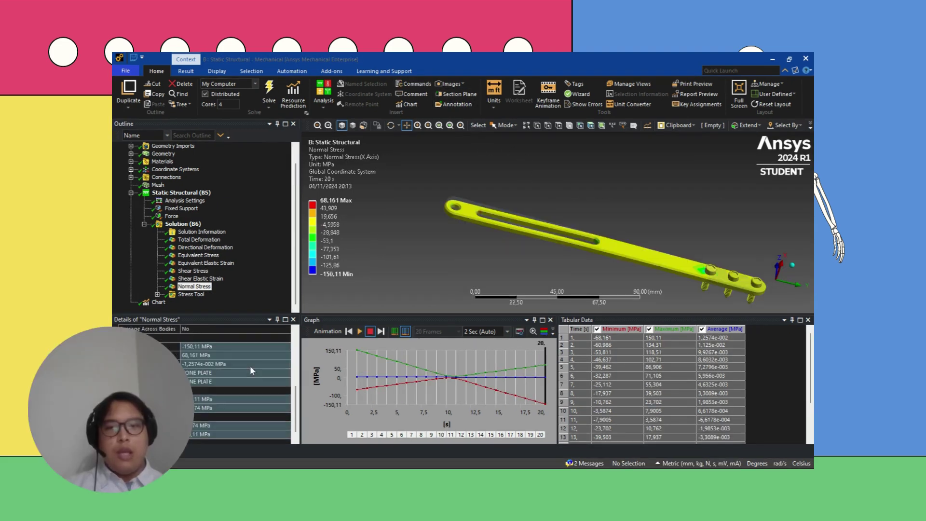
pyautogui.scroll(4, 250, 366)
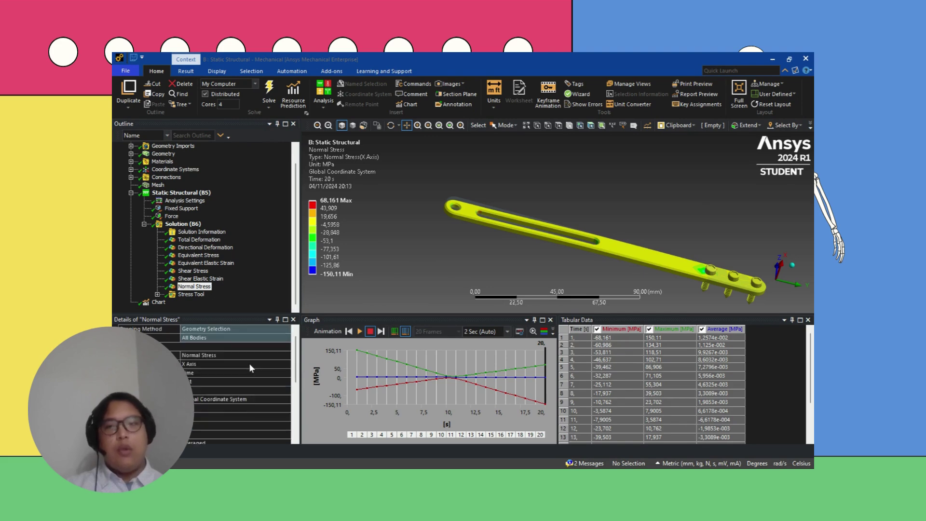
pyautogui.click(350, 440)
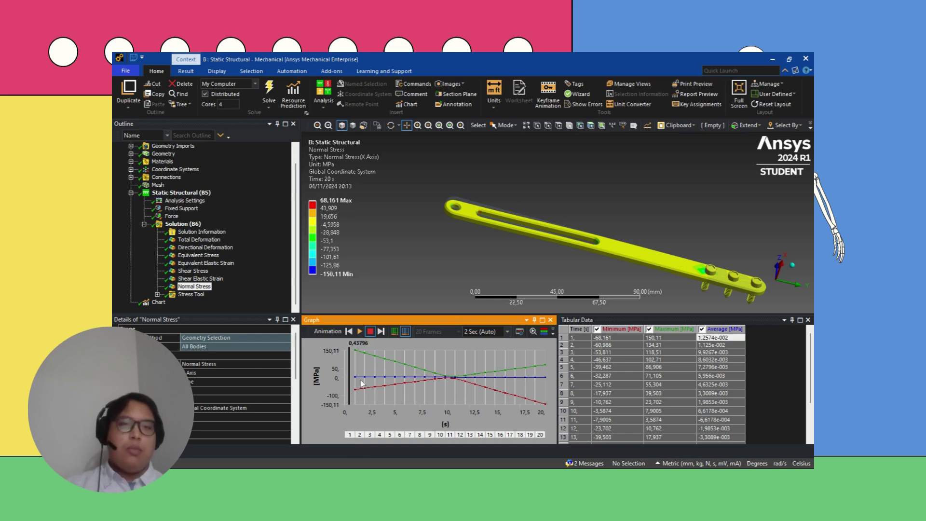
pyautogui.click(359, 333)
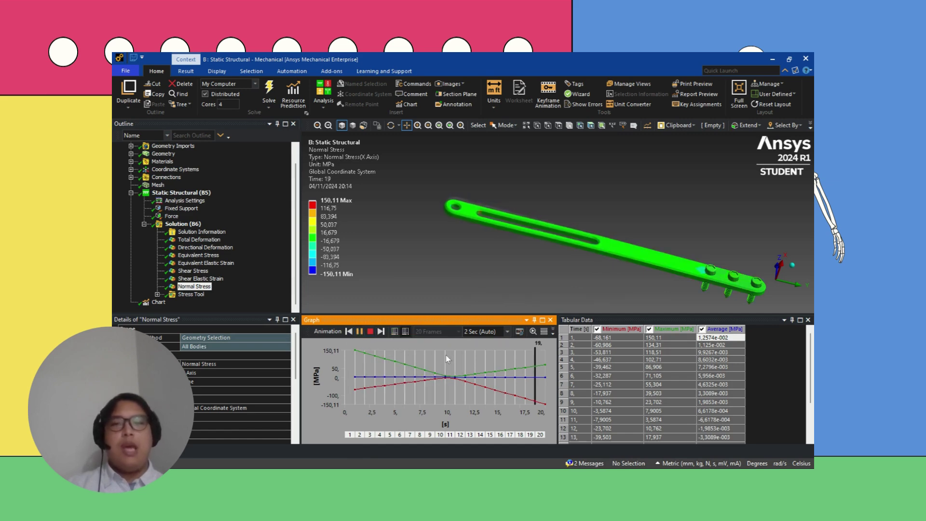
# Step: Examine the animated X-axis Normal Stress around the slot, the screw heads and the end hole from several angles
pyautogui.scroll(5, 505, 271)
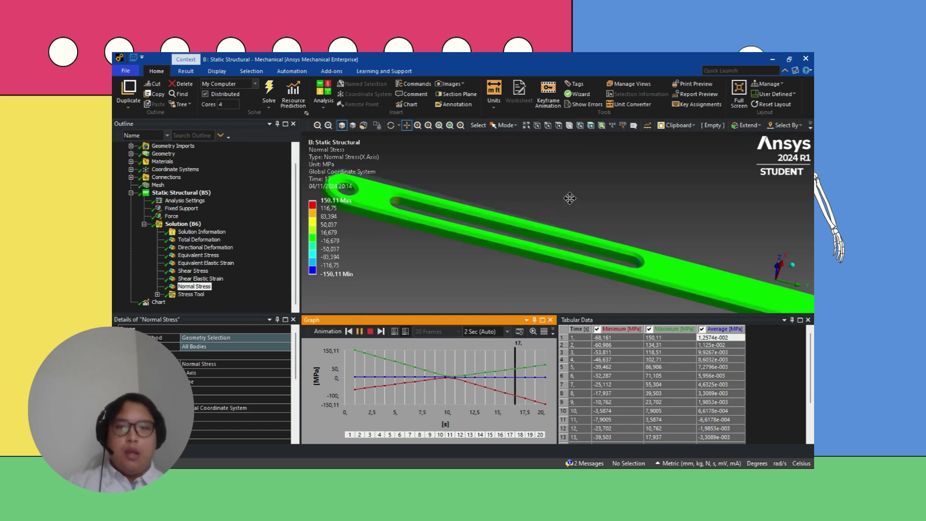
pyautogui.moveTo(570, 198); pyautogui.dragTo(529, 192)
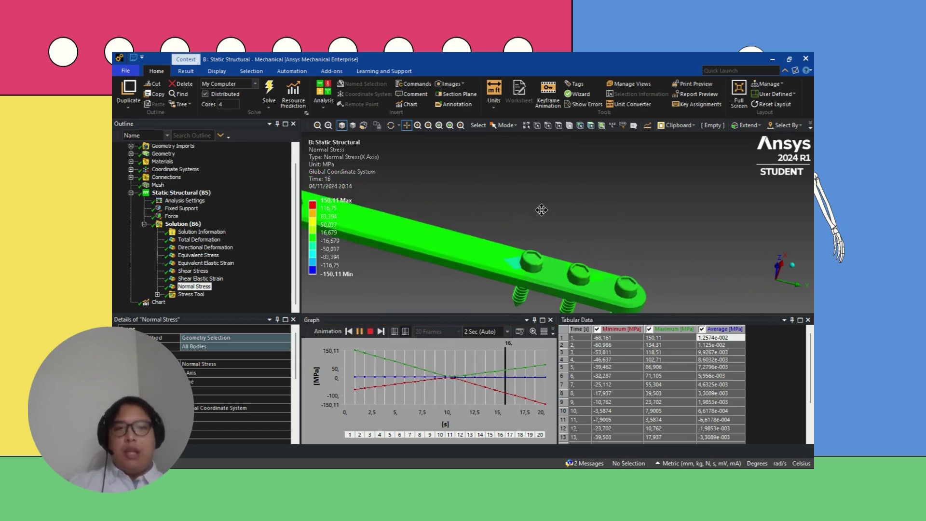
pyautogui.moveTo(542, 210); pyautogui.dragTo(537, 241, button='middle')
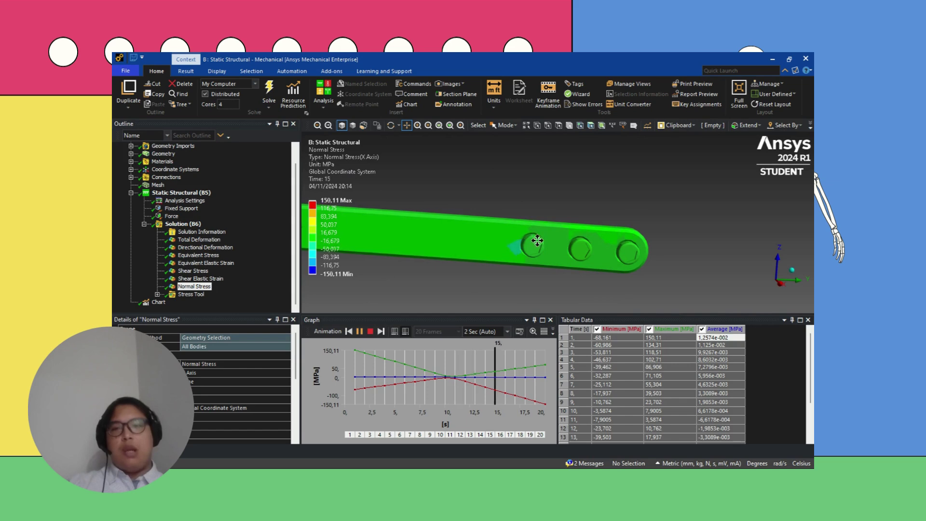
pyautogui.moveTo(520, 200); pyautogui.dragTo(567, 216)
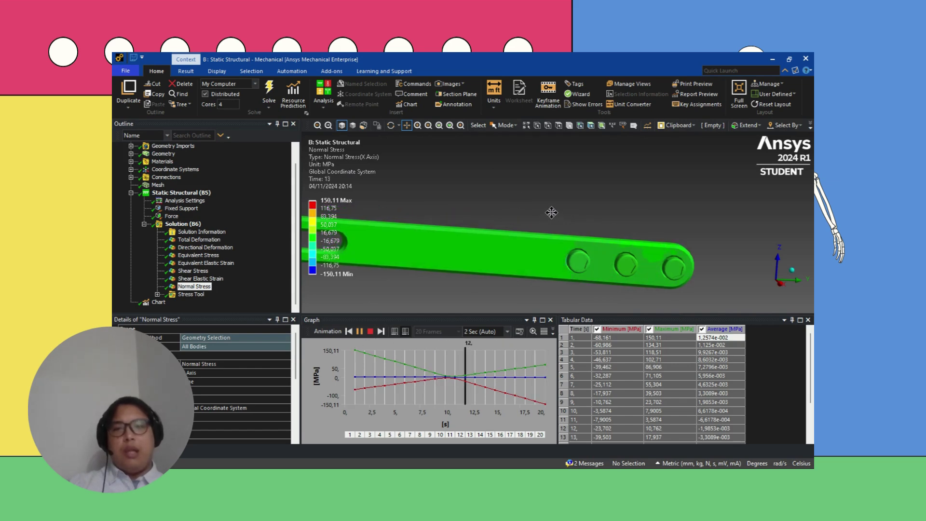
pyautogui.moveTo(550, 209); pyautogui.dragTo(564, 294, button='middle')
pyautogui.moveTo(431, 195); pyautogui.dragTo(558, 177)
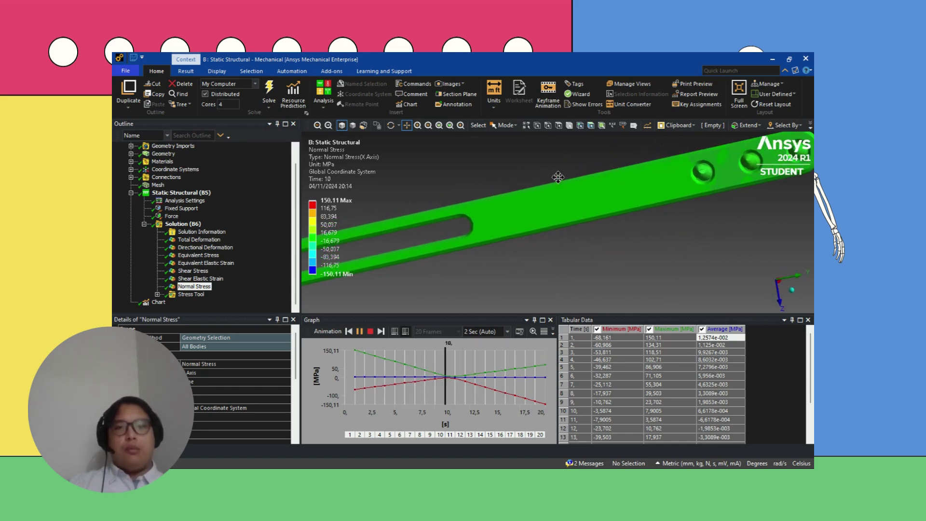
pyautogui.moveTo(341, 211); pyautogui.dragTo(557, 174)
pyautogui.moveTo(557, 173); pyautogui.dragTo(533, 141, button='middle')
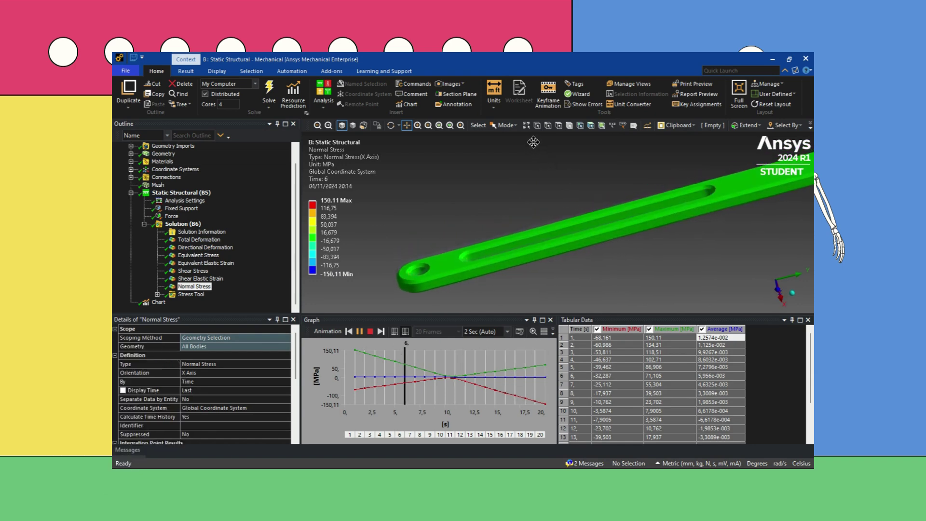
# Step: Examine the X-axis Normal Stress over the whole plate and review its minimum, maximum and average values through the last time step
pyautogui.moveTo(542, 207); pyautogui.dragTo(583, 214, button='middle')
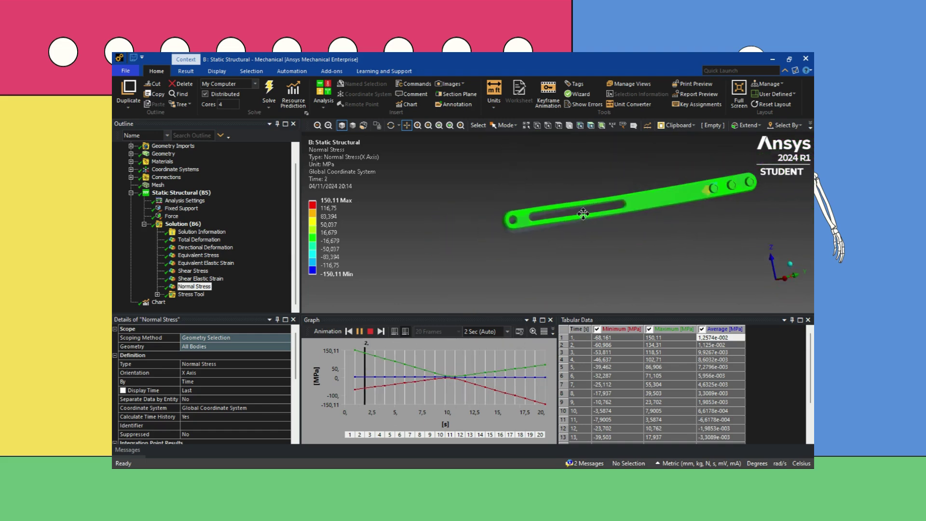
pyautogui.moveTo(584, 213); pyautogui.dragTo(496, 280)
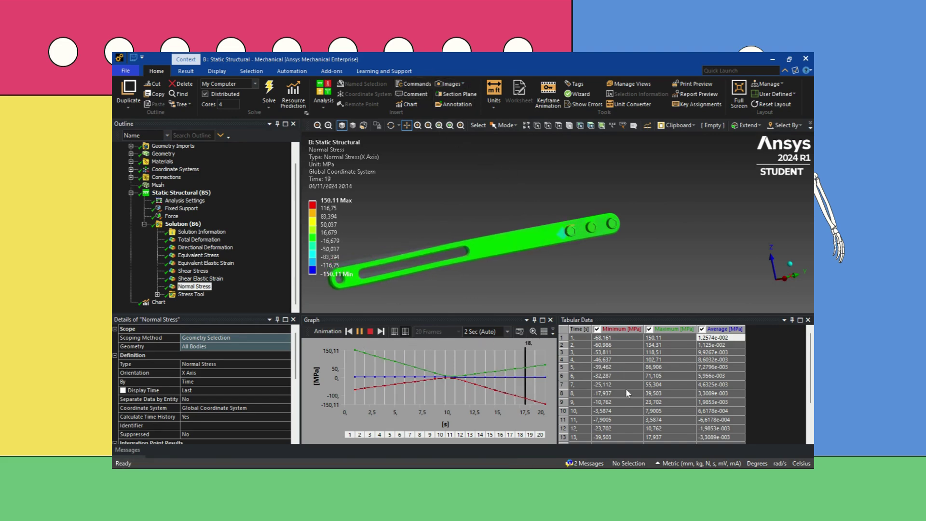
pyautogui.scroll(-3, 626, 389)
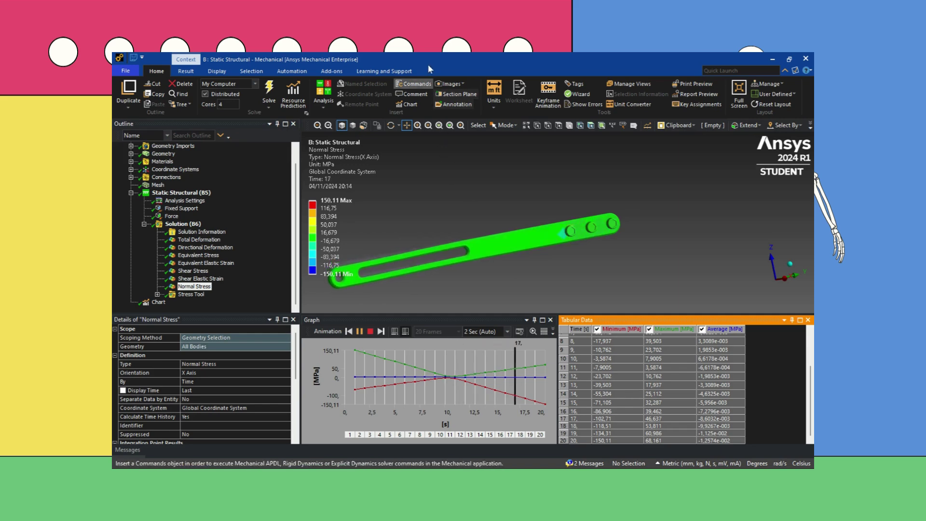
pyautogui.scroll(-5, 255, 405)
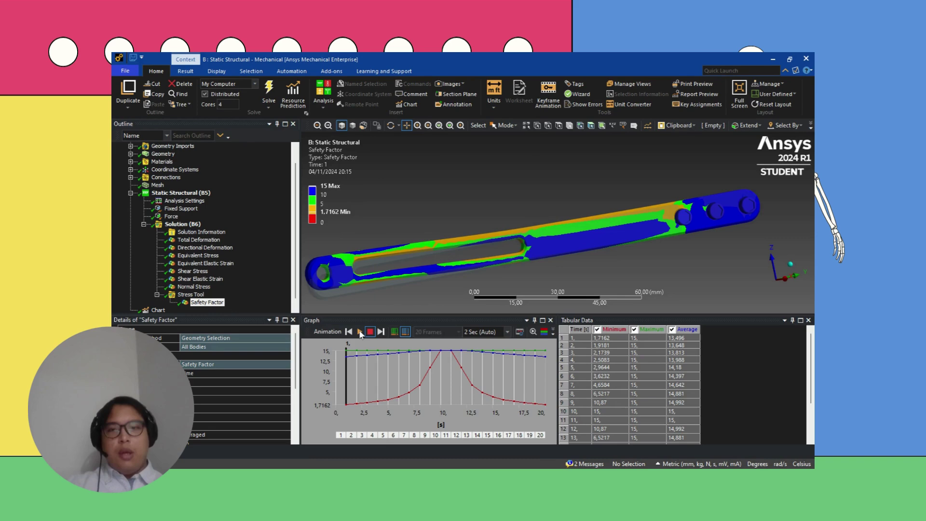
# Step: Animate the Stress Tool's Safety Factor over the load steps and examine it closely around the slot and the end hole
pyautogui.click(359, 332)
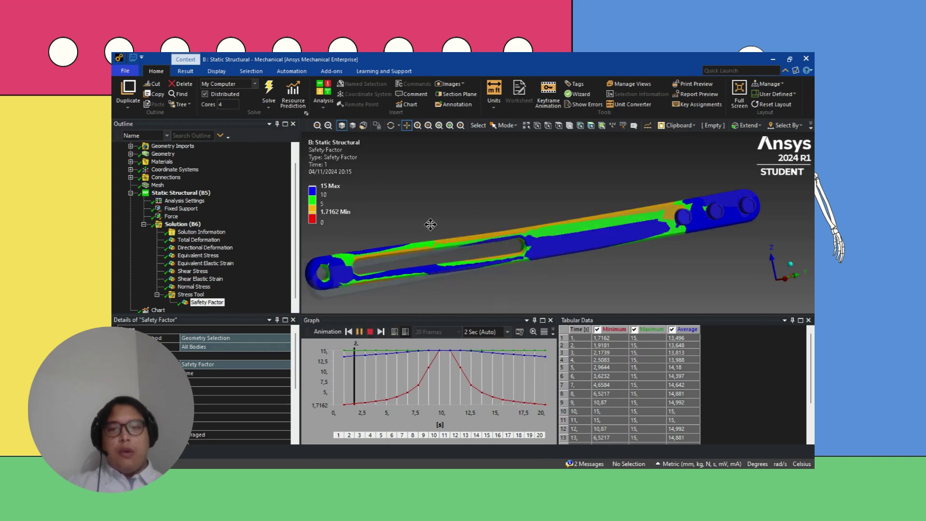
pyautogui.moveTo(428, 221); pyautogui.dragTo(451, 219, button='middle')
pyautogui.moveTo(620, 214); pyautogui.dragTo(643, 207)
pyautogui.scroll(3, 546, 238)
pyautogui.scroll(2, 544, 236)
pyautogui.moveTo(535, 208); pyautogui.dragTo(650, 199)
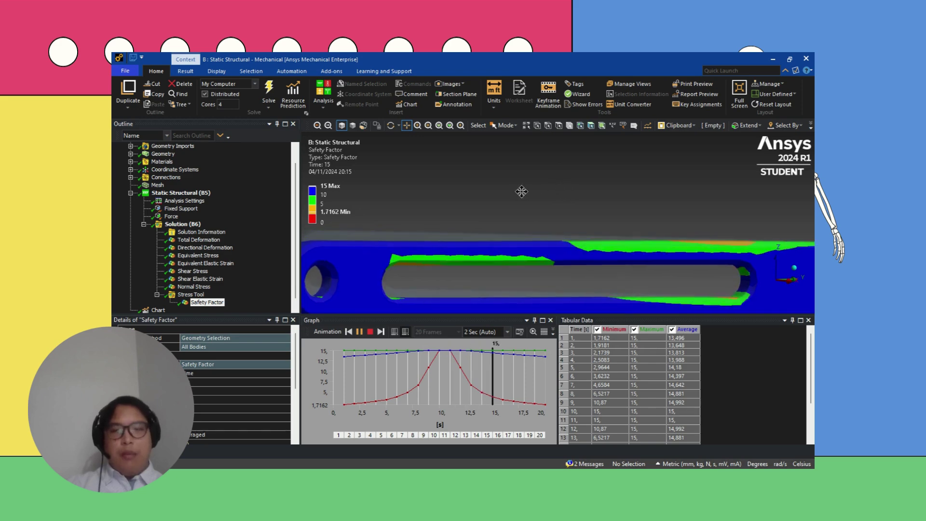
# Step: Examine the animated Safety Factor along the whole plate, its side edges and the screws from several directions
pyautogui.scroll(-5, 521, 191)
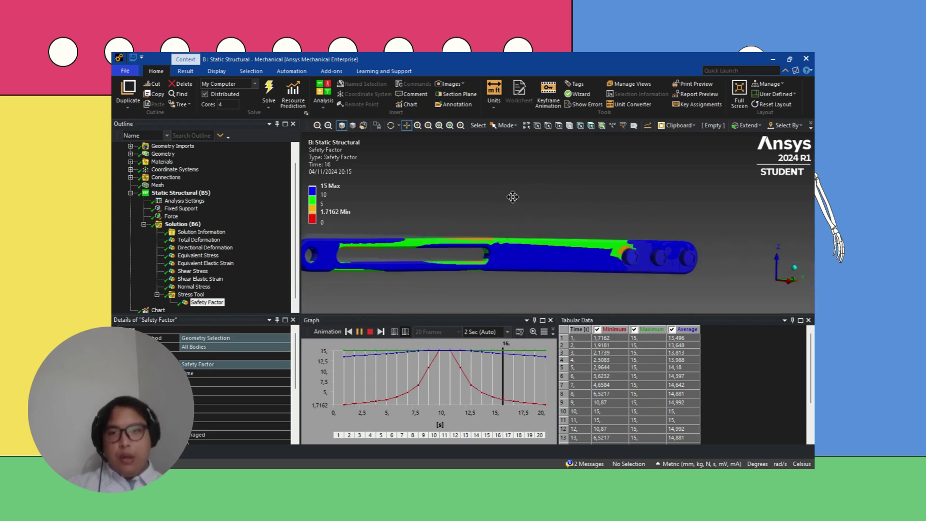
pyautogui.moveTo(513, 197); pyautogui.dragTo(653, 241, button='middle')
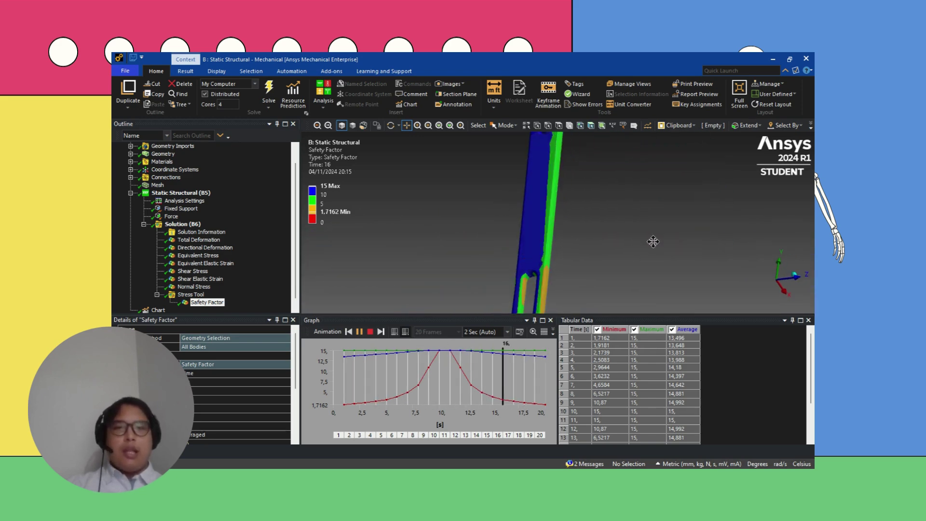
pyautogui.scroll(-4, 608, 240)
pyautogui.moveTo(598, 265); pyautogui.dragTo(599, 209)
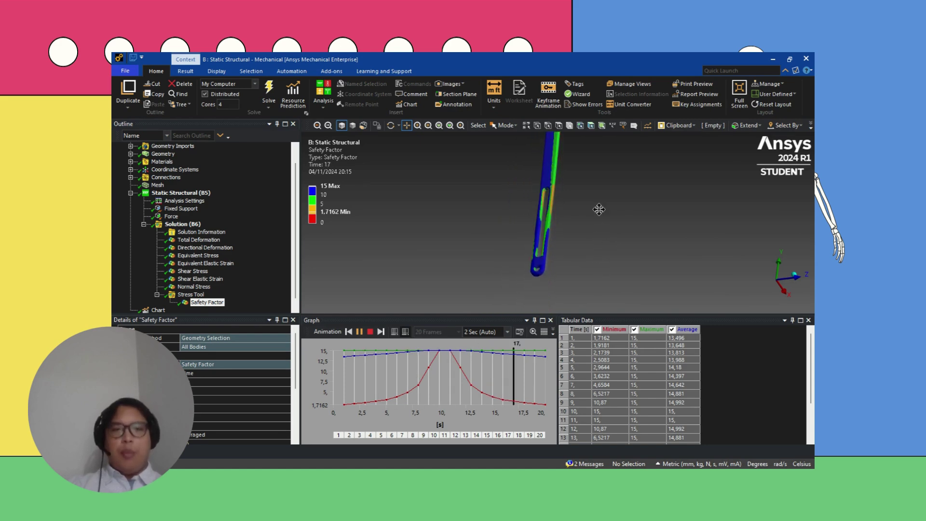
pyautogui.moveTo(597, 205); pyautogui.dragTo(551, 271, button='middle')
pyautogui.scroll(-3, 551, 272)
pyautogui.moveTo(602, 270); pyautogui.dragTo(546, 241)
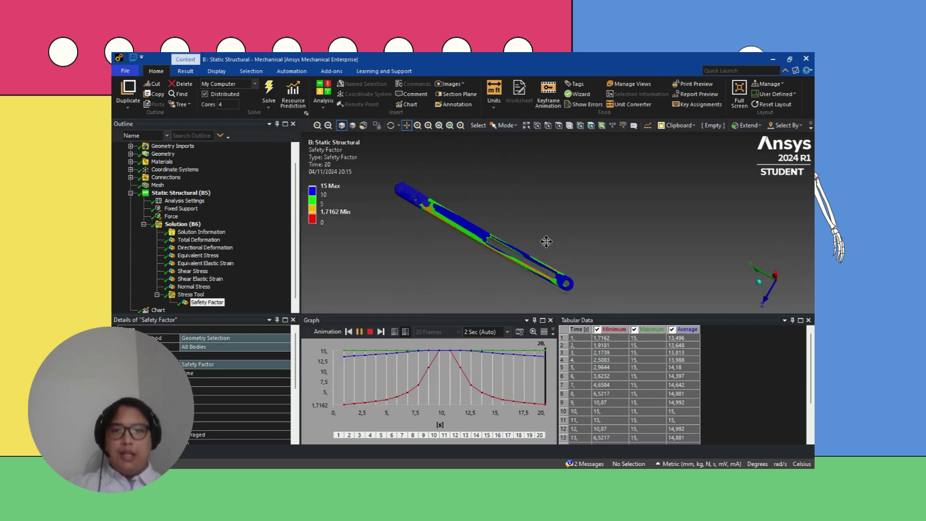
pyautogui.scroll(-2, 543, 242)
pyautogui.scroll(5, 544, 242)
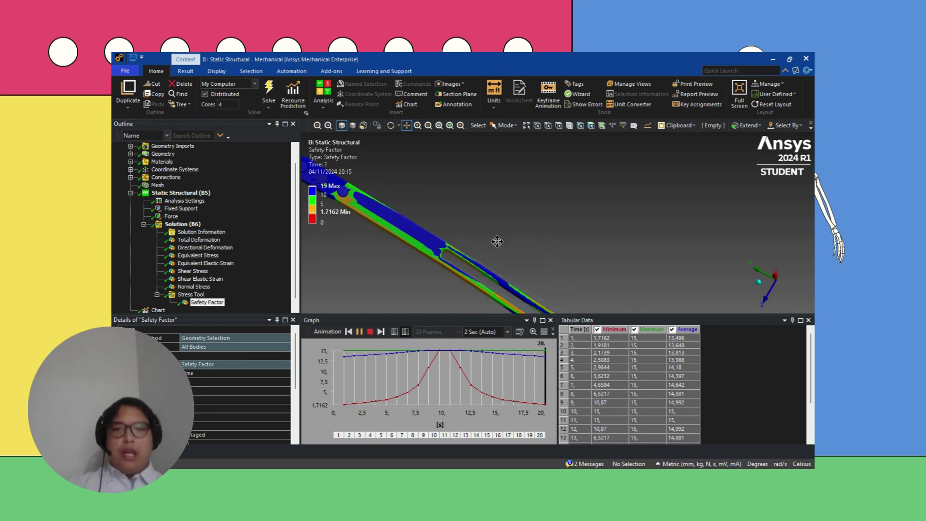
pyautogui.moveTo(497, 242); pyautogui.dragTo(364, 229, button='middle')
pyautogui.scroll(-2, 532, 223)
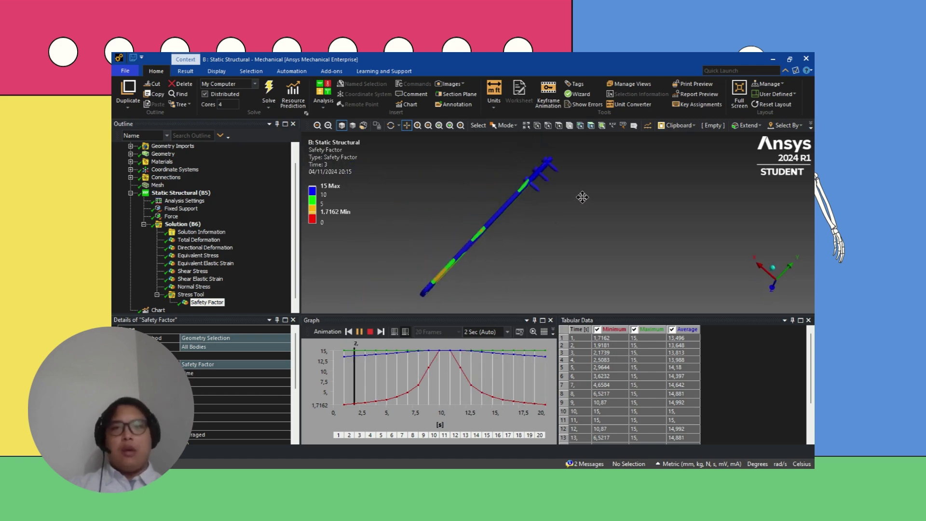
pyautogui.moveTo(583, 198); pyautogui.dragTo(607, 240)
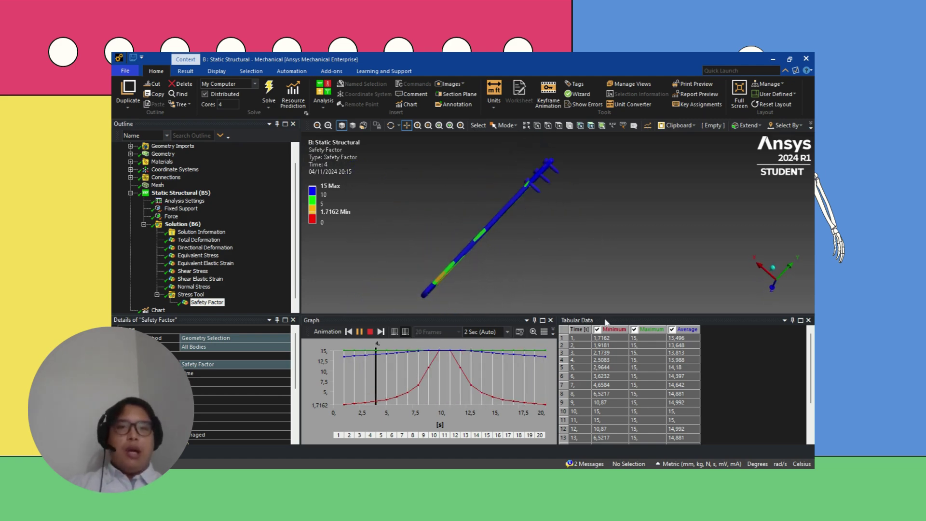
# Step: Review the Safety Factor values for the remaining time steps and replay its animation with the whole plate in view
pyautogui.scroll(-3, 616, 354)
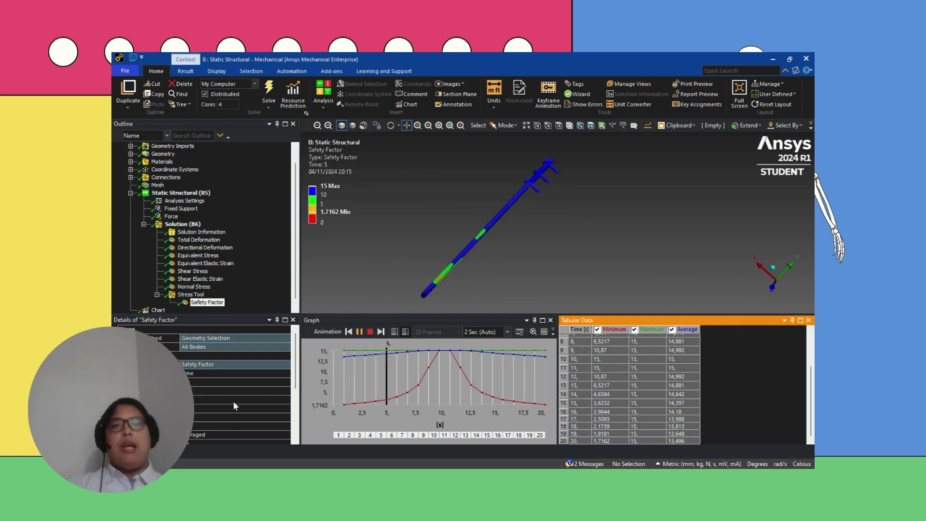
pyautogui.scroll(-3, 233, 401)
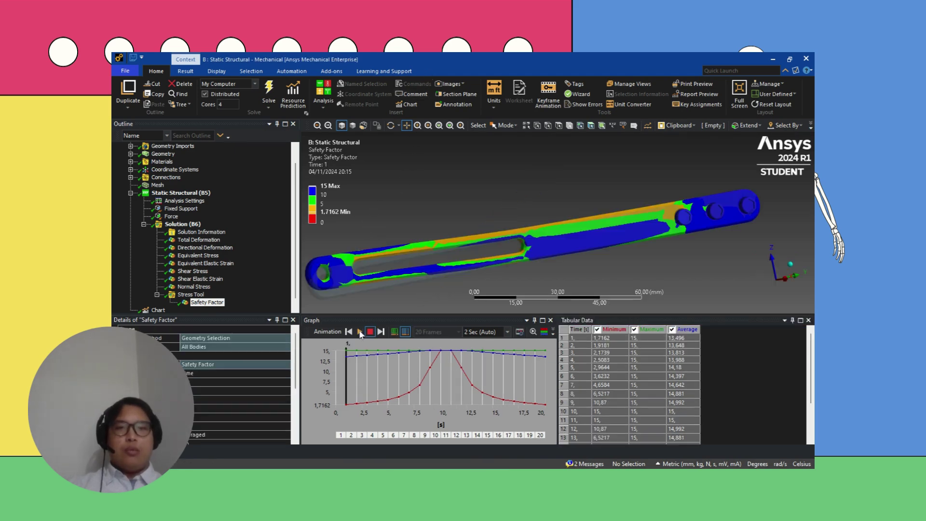
pyautogui.click(359, 332)
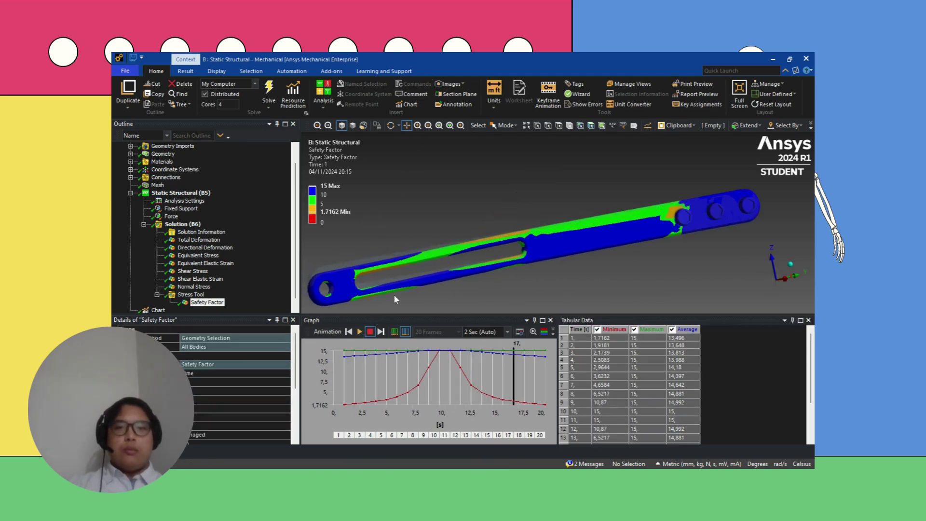